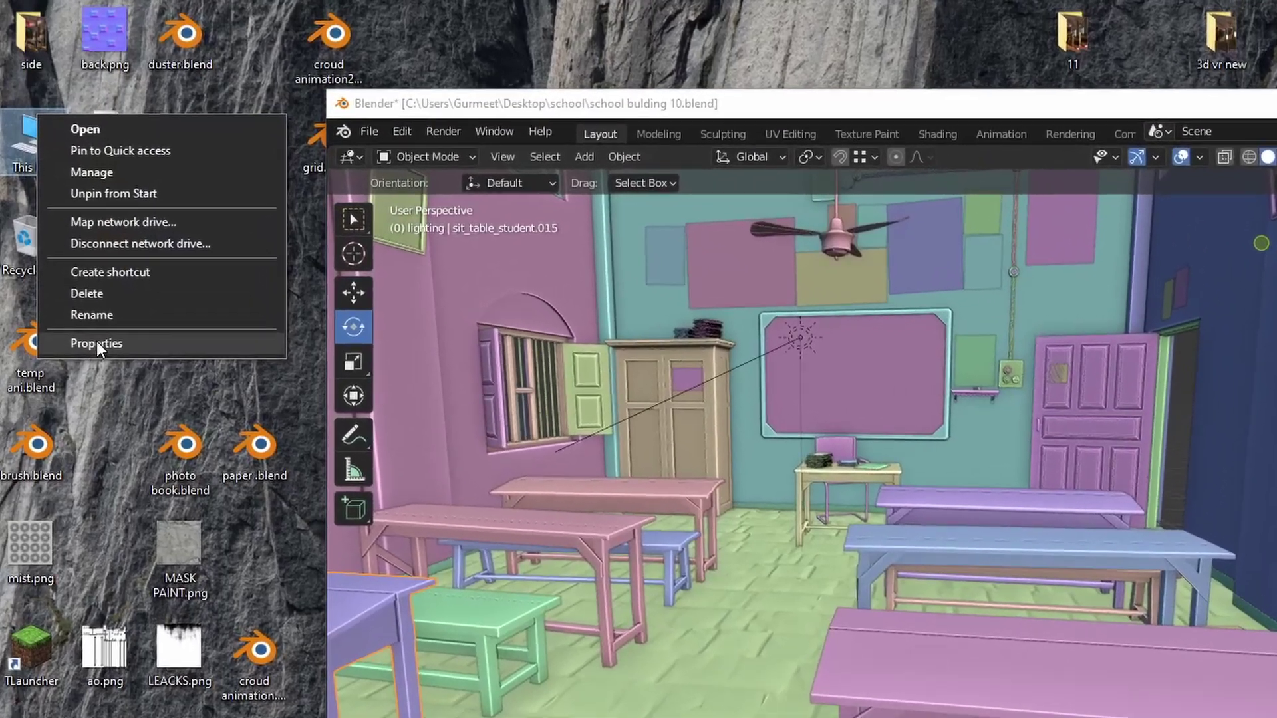
Step through the classroom reference photos in Windows Photos
{"action": "left_click", "coordinate": [97, 343]}
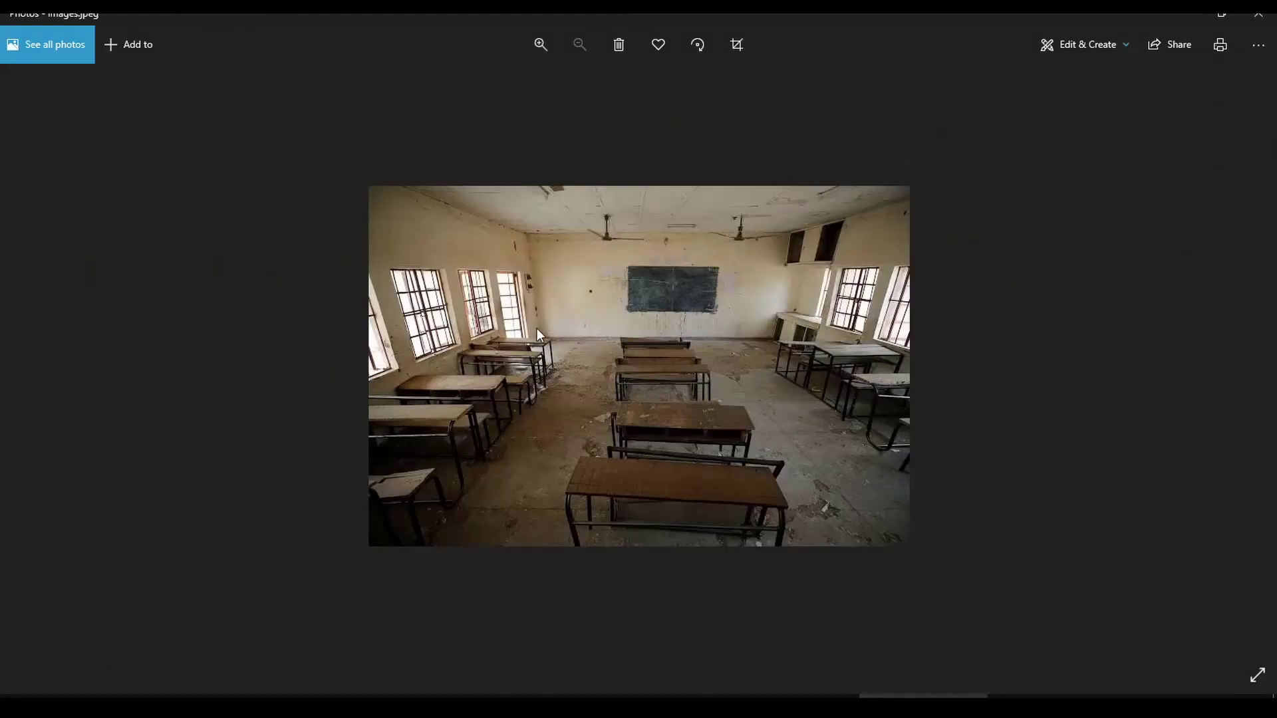
{"action": "key", "text": "Right"}
{"action": "key", "text": "Right"}
{"action": "key", "text": "Right"}
{"action": "key", "text": "Right"}
{"action": "key", "text": "Right"}
{"action": "key", "text": "Right"}
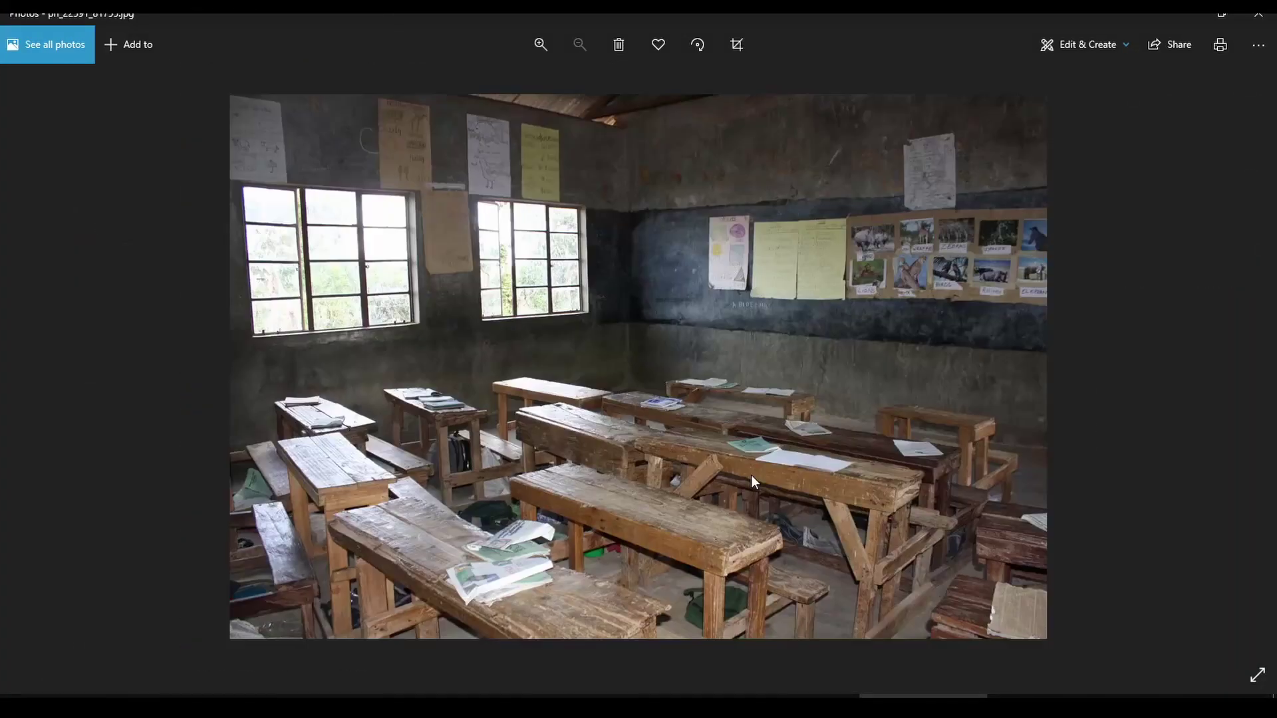
{"action": "key", "text": "Right"}
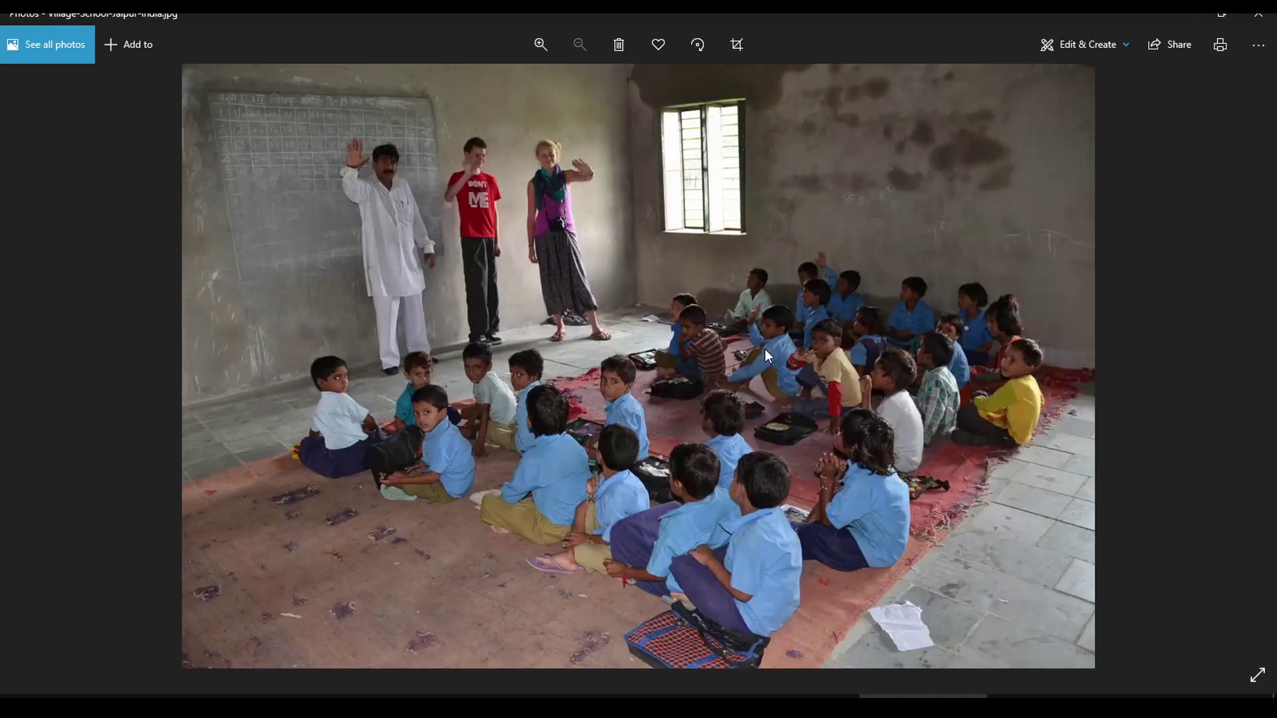
{"action": "key", "text": "alt+F4"}
Drag a classroom photo onto the BeeRef reference board
{"action": "left_click_drag", "start_coordinate": [430, 129], "coordinate": [731, 332]}
{"action": "scroll", "coordinate": [679, 282], "scroll_direction": "up", "scroll_amount": 3}
{"action": "scroll", "coordinate": [632, 333], "scroll_direction": "down", "scroll_amount": 3}
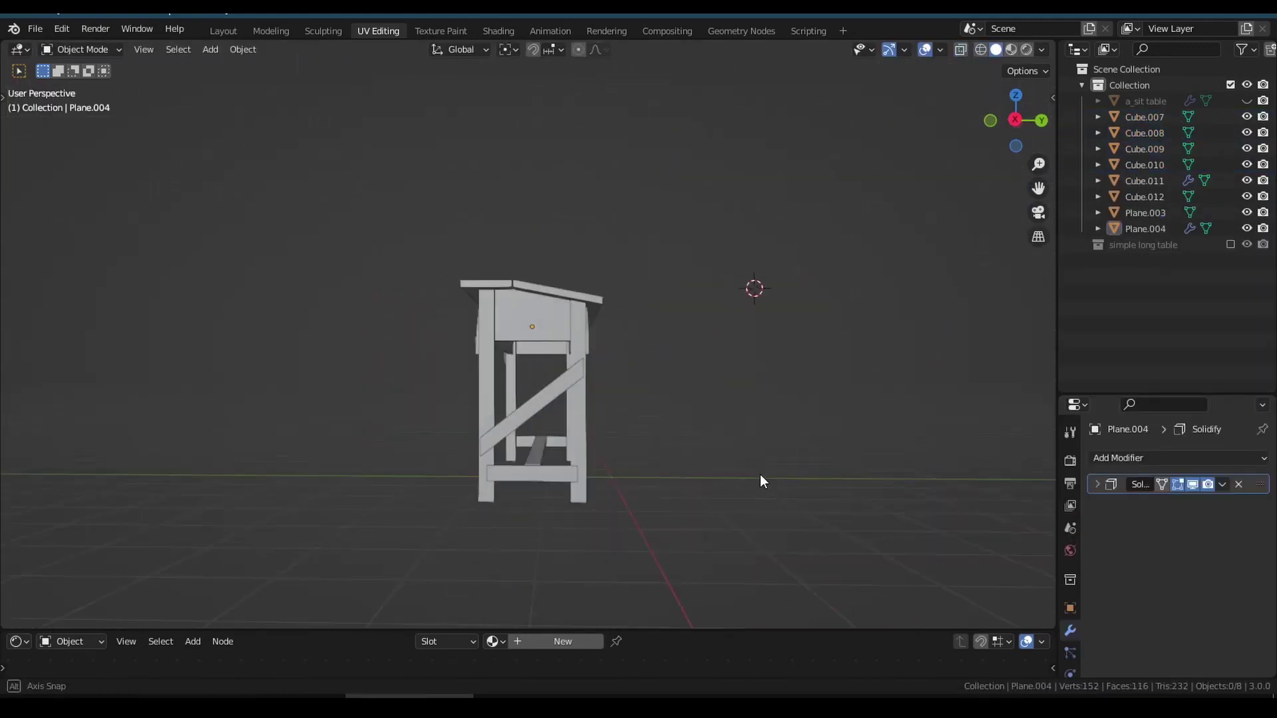
Inspect the desk and bench top from above and begin resizing the bench top
{"action": "middle_click_drag", "start_coordinate": [661, 477], "coordinate": [756, 477]}
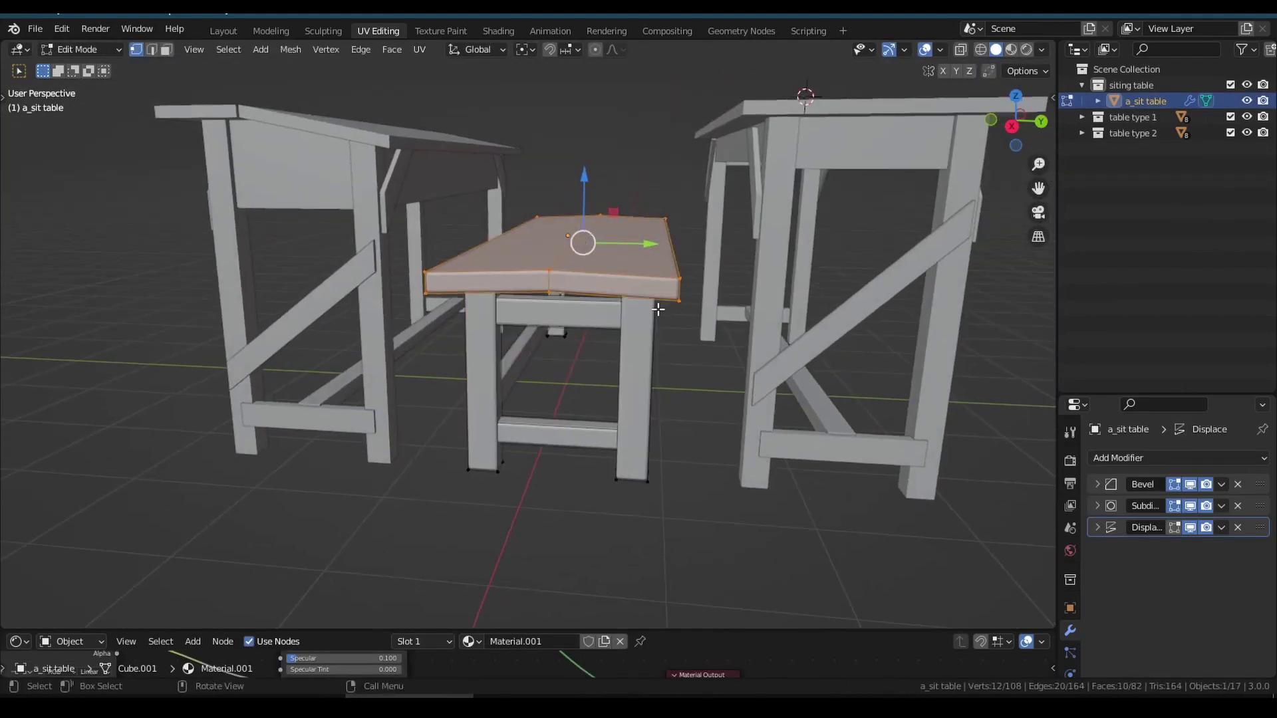
{"action": "middle_click_drag", "start_coordinate": [658, 309], "coordinate": [679, 353]}
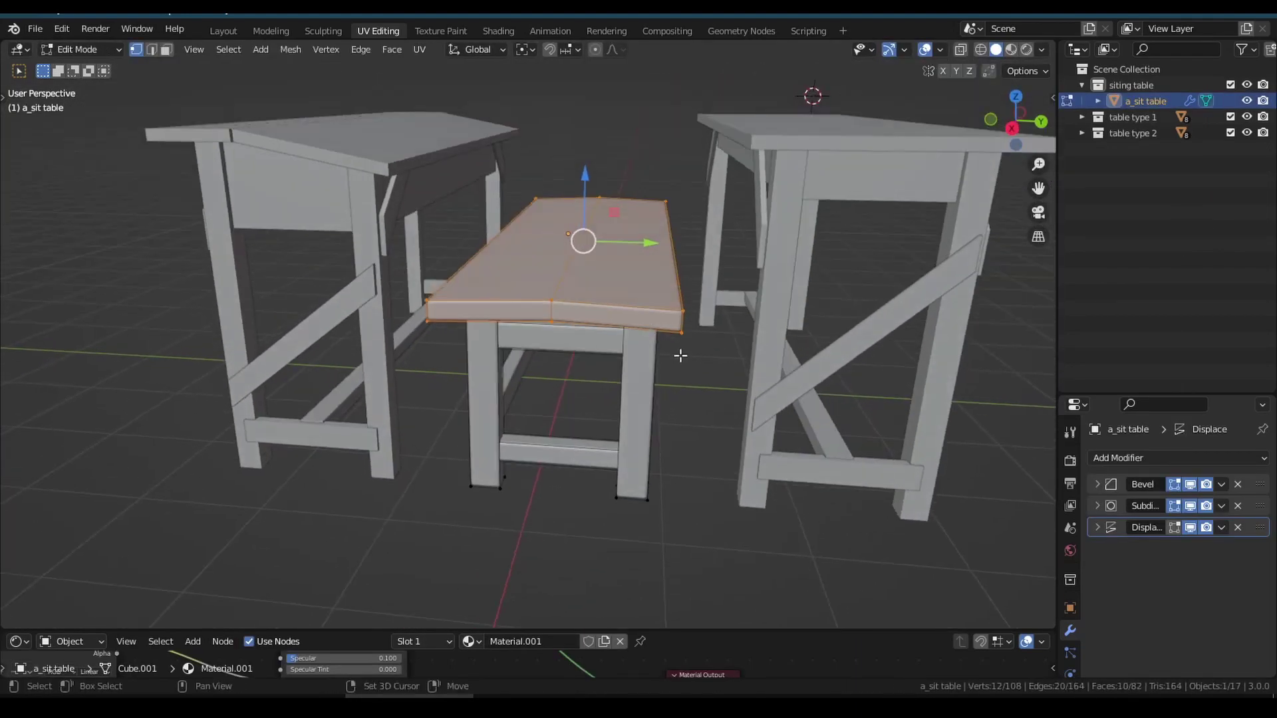
{"action": "scroll", "coordinate": [679, 353], "scroll_direction": "up", "scroll_amount": 3}
{"action": "key", "text": "s"}
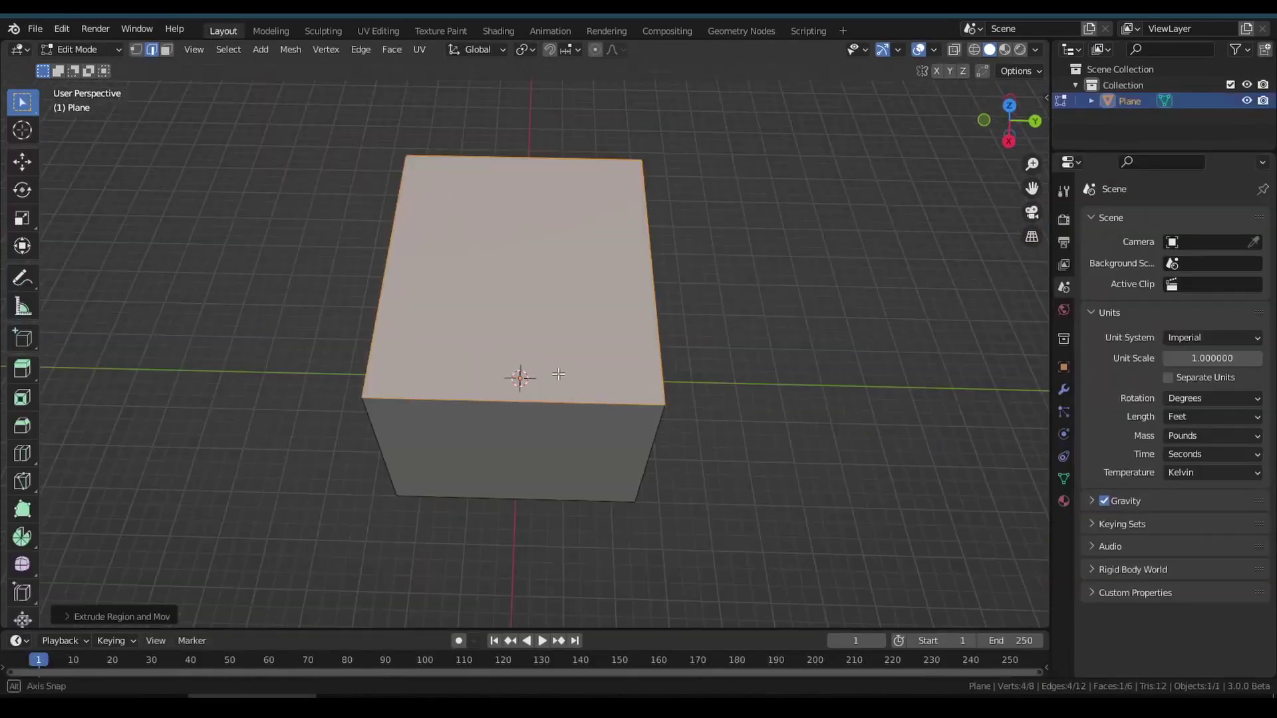
Delete the box's top face to open up the room
{"action": "middle_click_drag", "start_coordinate": [558, 375], "coordinate": [622, 266]}
{"action": "key", "text": "3"}
{"action": "left_click", "coordinate": [576, 245]}
{"action": "key", "text": "x"}
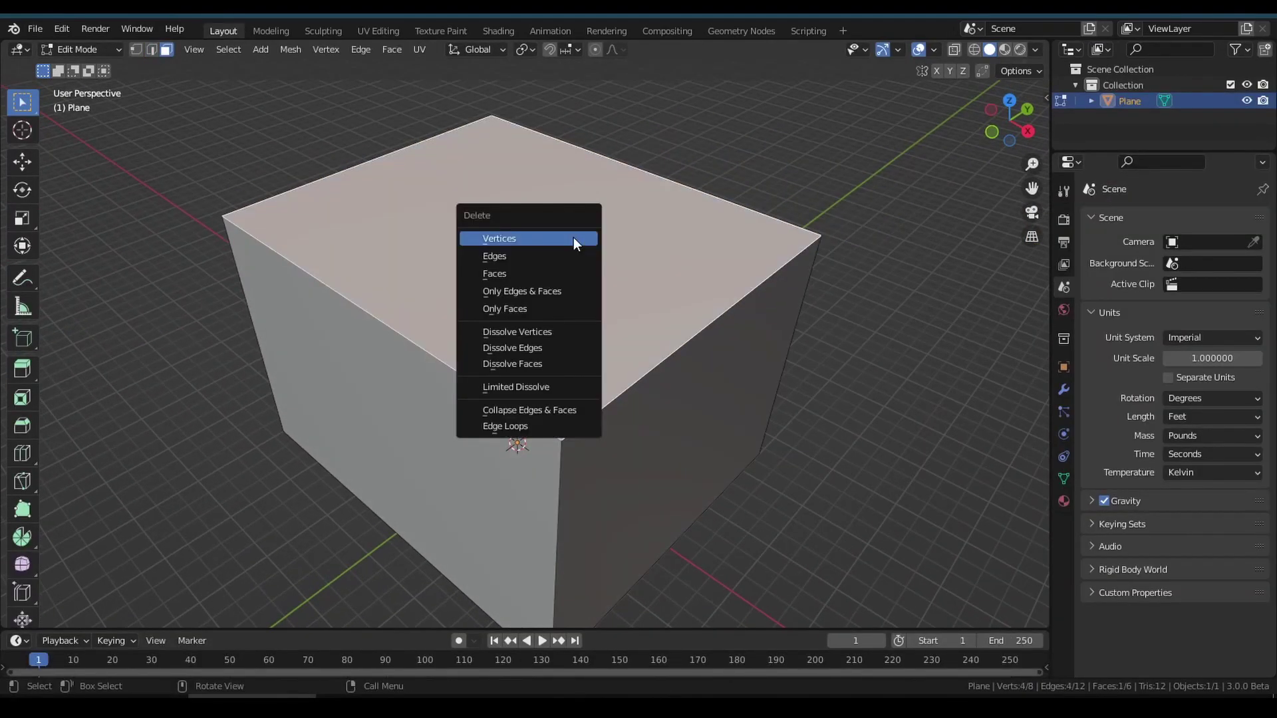
{"action": "left_click", "coordinate": [580, 273]}
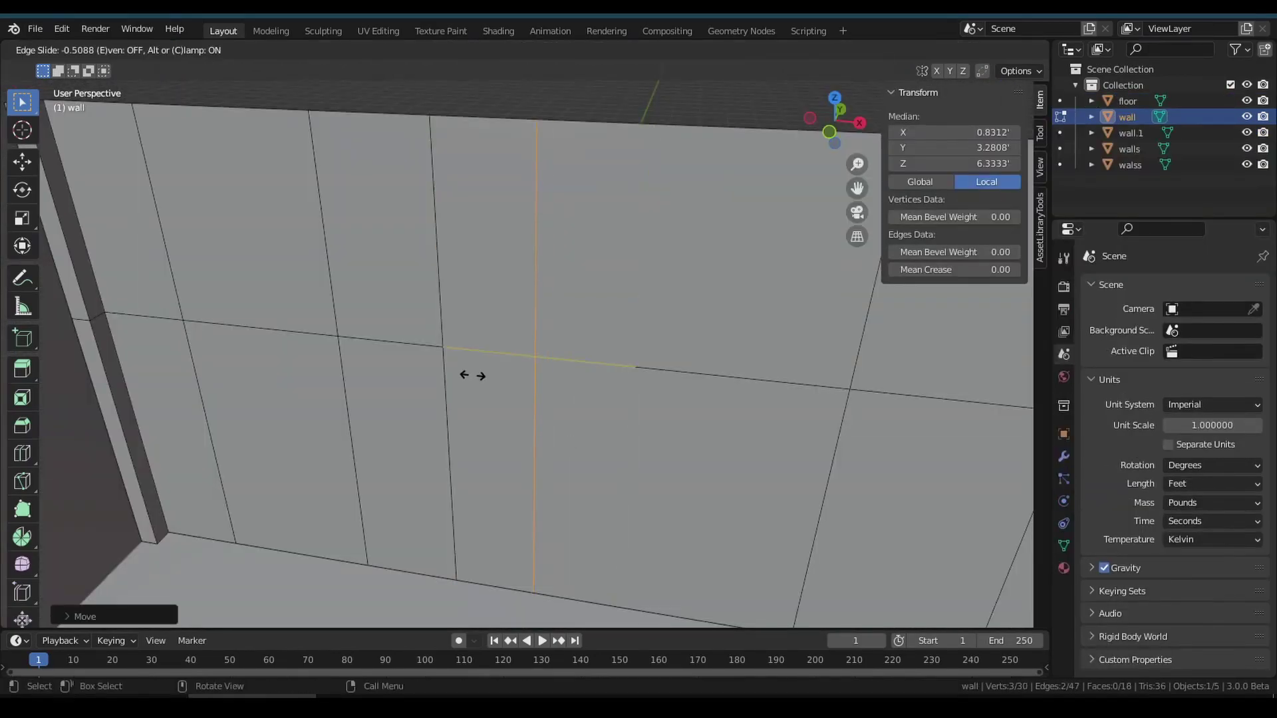
Extrude a protruding pillar from the wall
{"action": "middle_click_drag", "start_coordinate": [451, 416], "coordinate": [205, 550]}
{"action": "left_click", "coordinate": [100, 617]}
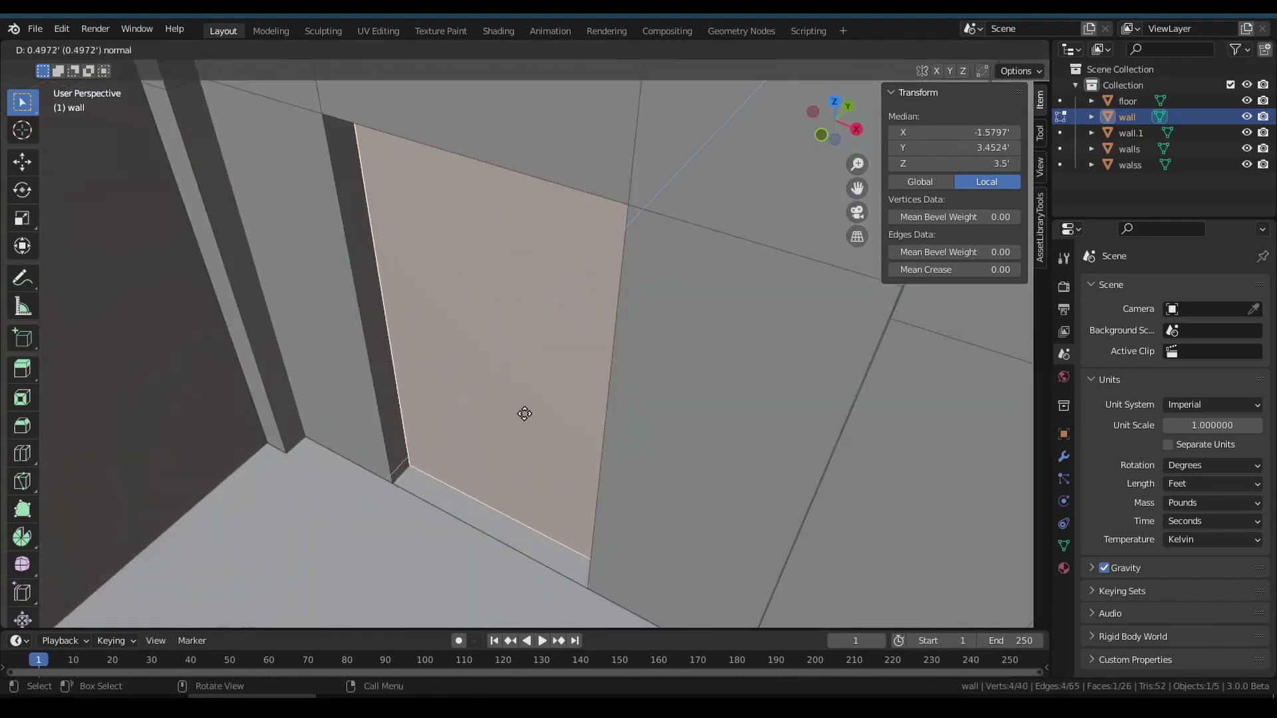
{"action": "left_click", "coordinate": [524, 414]}
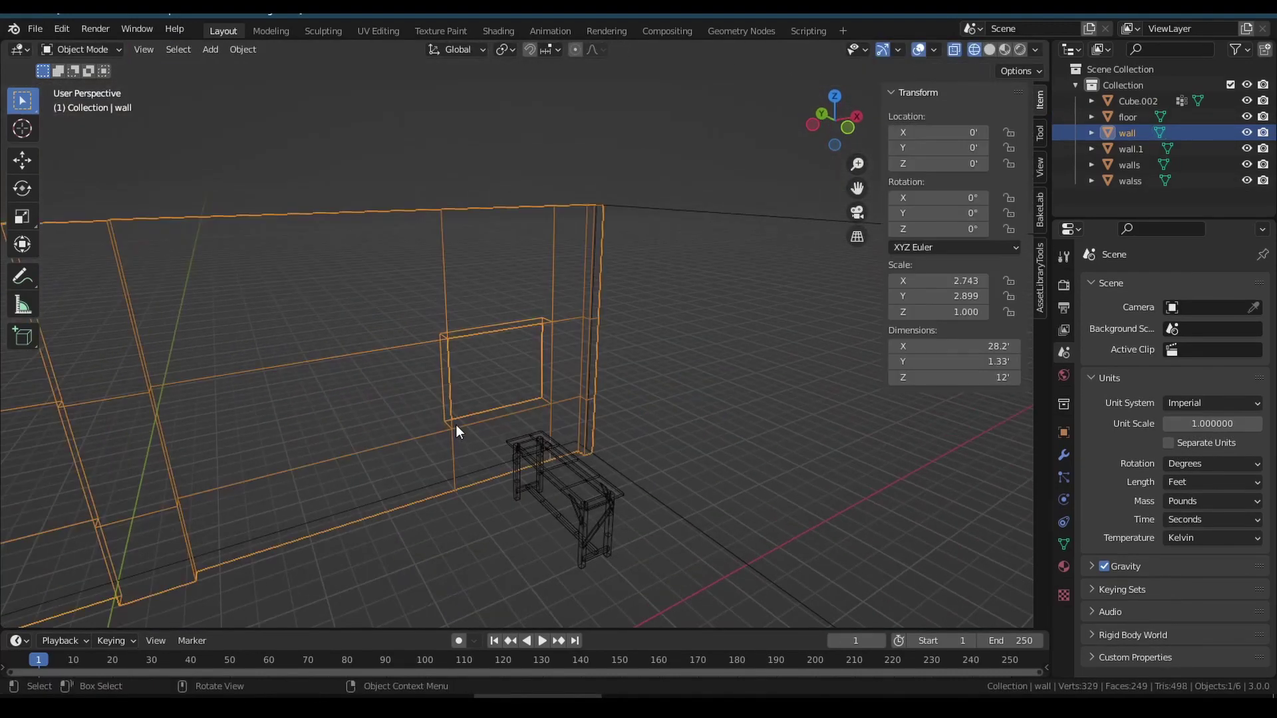
Return to solid shading and look over the room, table and wardrobe
{"action": "key", "text": "shift+z"}
{"action": "scroll", "coordinate": [565, 426], "scroll_direction": "up", "scroll_amount": 3}
{"action": "scroll", "coordinate": [532, 469], "scroll_direction": "down", "scroll_amount": 3}
{"action": "middle_click_drag", "start_coordinate": [517, 481], "coordinate": [704, 476]}
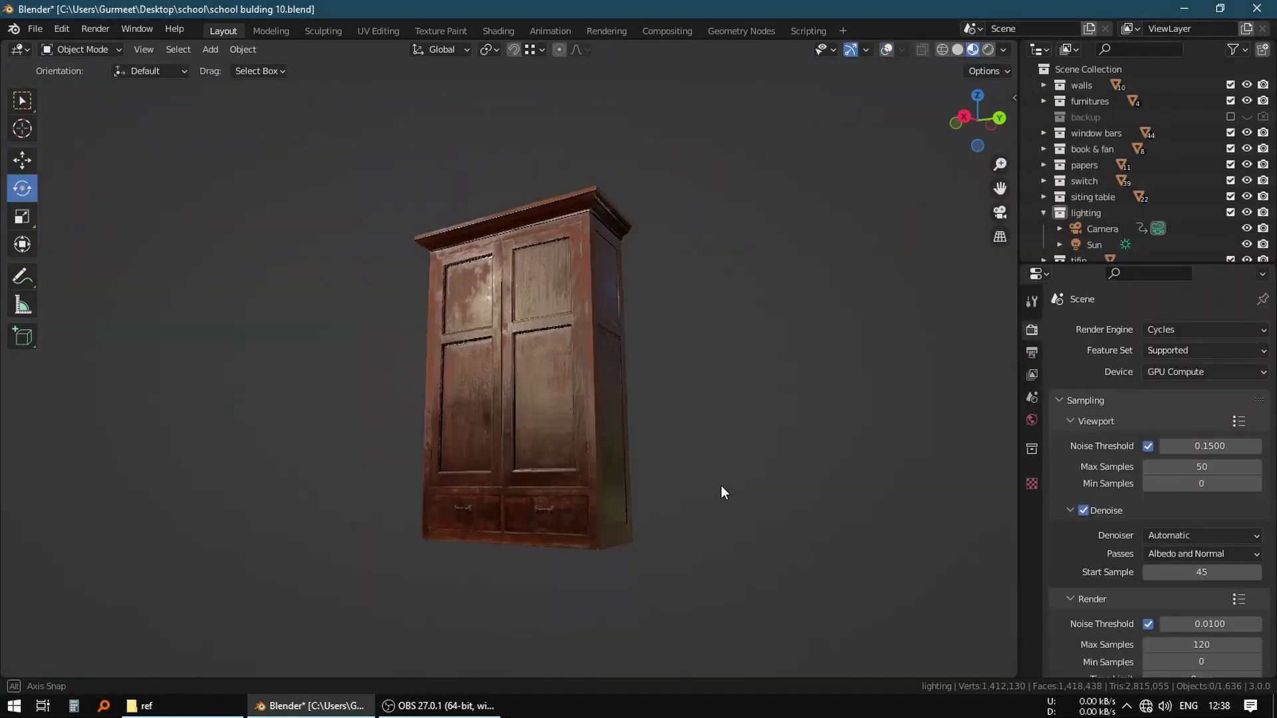
{"action": "scroll", "coordinate": [721, 492], "scroll_direction": "up", "scroll_amount": 2}
{"action": "mouse_move", "coordinate": [721, 493]}
{"action": "middle_mouse_down"}
{"action": "mouse_move", "coordinate": [599, 437]}
{"action": "mouse_move", "coordinate": [584, 459]}
{"action": "mouse_move", "coordinate": [745, 491]}
{"action": "middle_mouse_up"}
Open the armoire listing's photo gallery and browse through its photos
{"action": "middle_click_drag", "start_coordinate": [726, 427], "coordinate": [598, 448]}
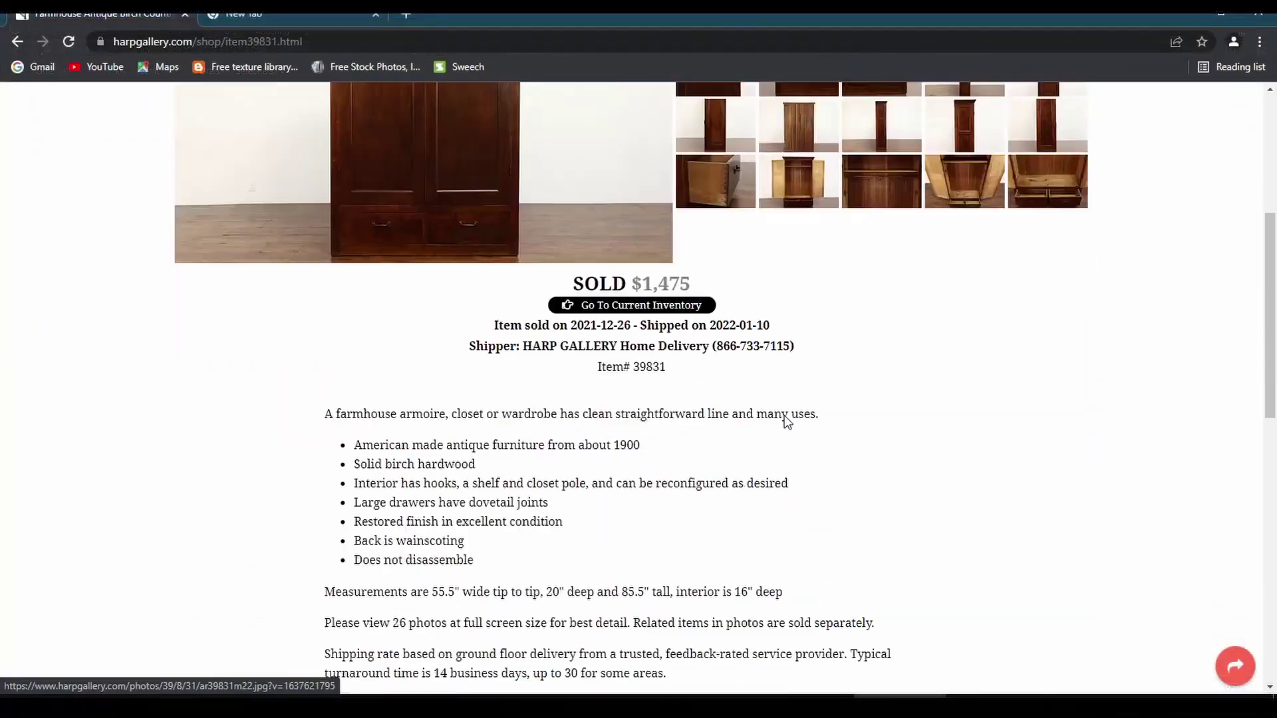
{"action": "scroll", "coordinate": [787, 422], "scroll_direction": "up", "scroll_amount": 5}
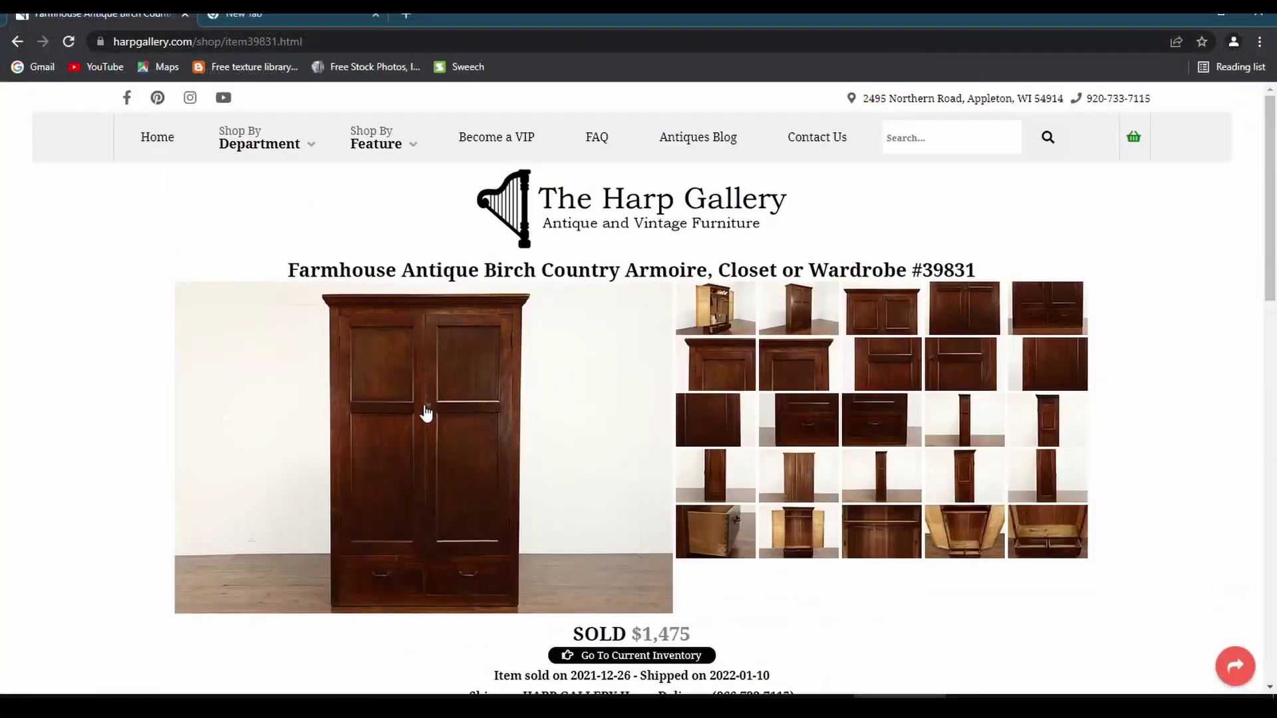
{"action": "left_click", "coordinate": [425, 414]}
{"action": "double_click", "coordinate": [1254, 398]}
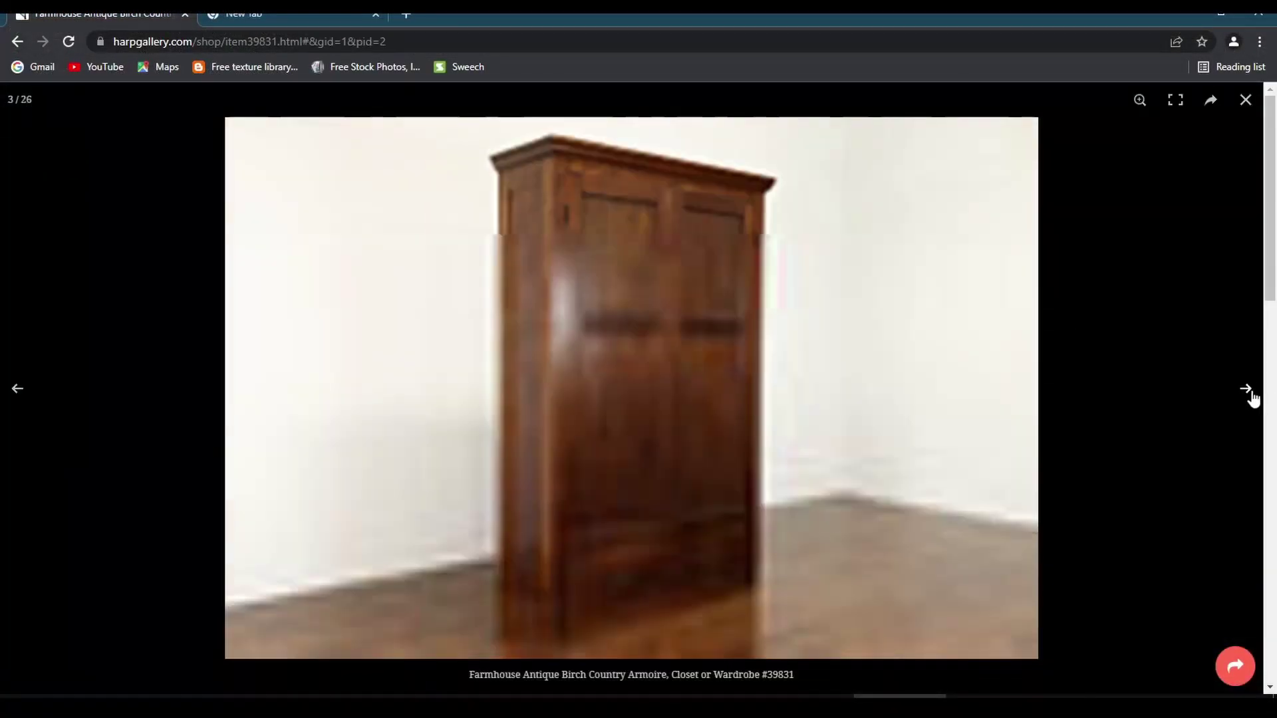
{"action": "left_click", "coordinate": [1246, 391]}
{"action": "left_click", "coordinate": [1246, 391]}
{"action": "left_click", "coordinate": [1246, 390]}
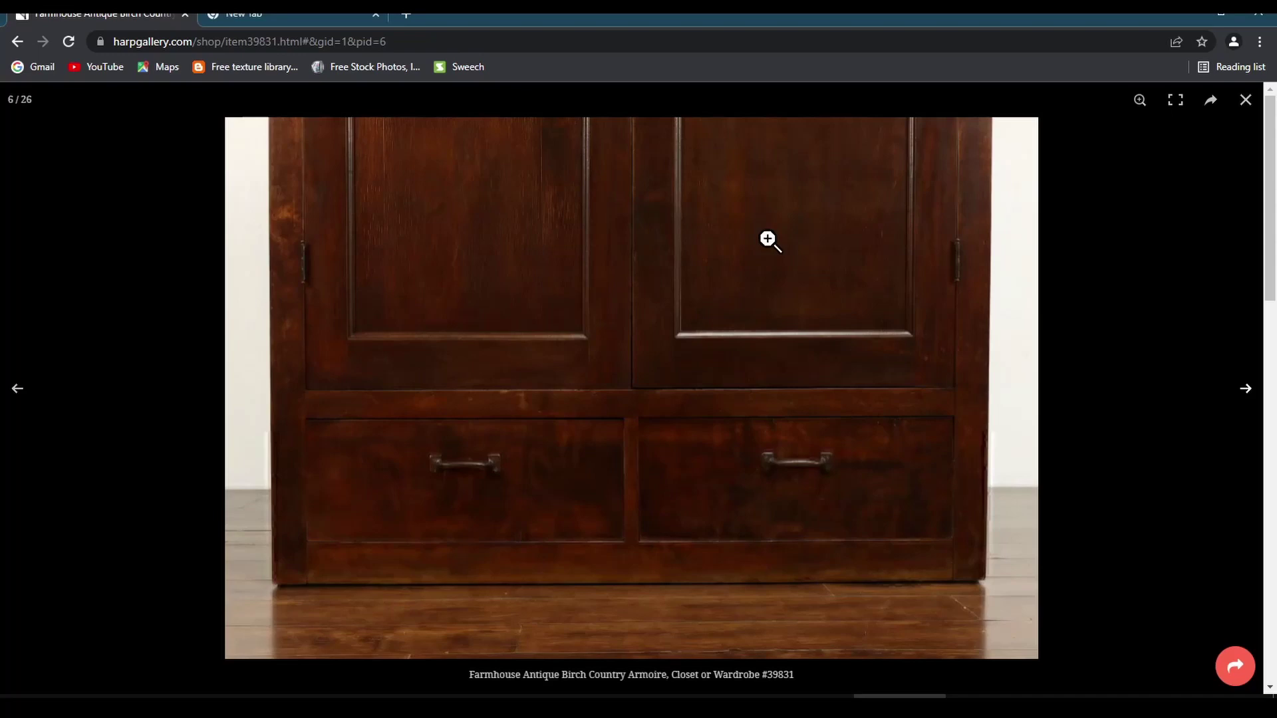
{"action": "left_click", "coordinate": [1244, 100]}
Reopen the main armoire photo, zoom in on it, and close the gallery
{"action": "left_click", "coordinate": [427, 390]}
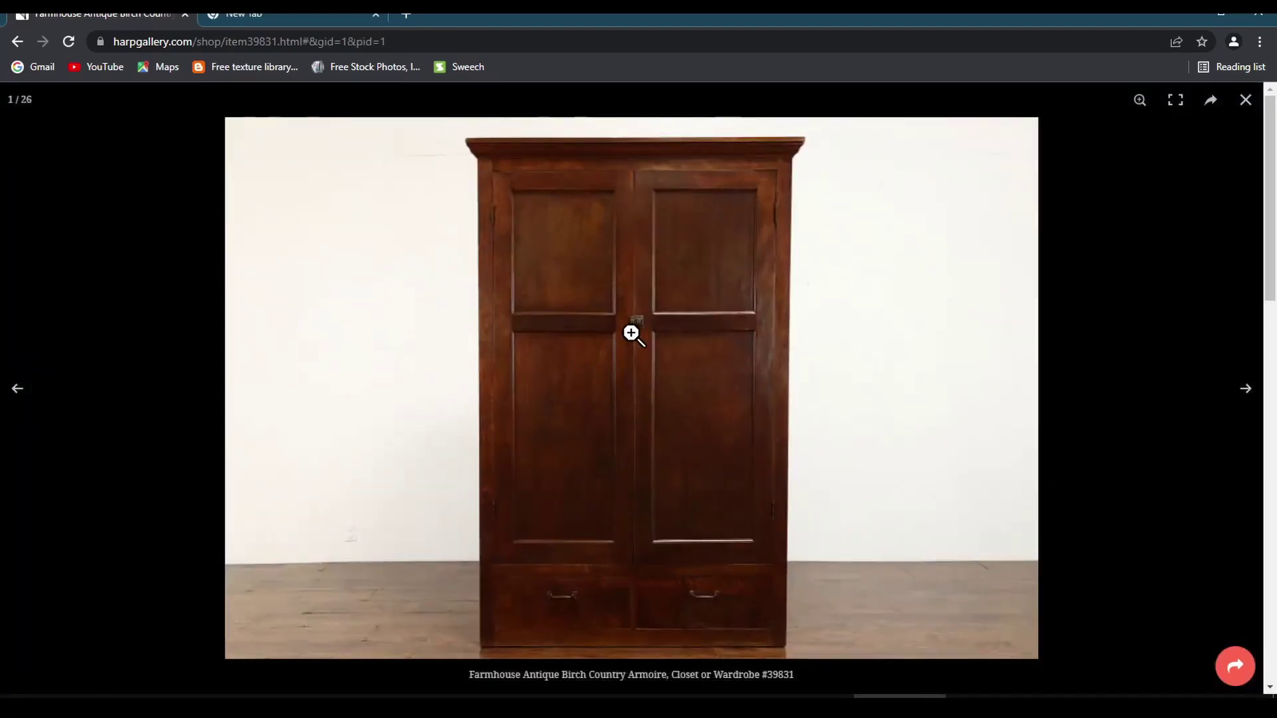
{"action": "left_click", "coordinate": [630, 334]}
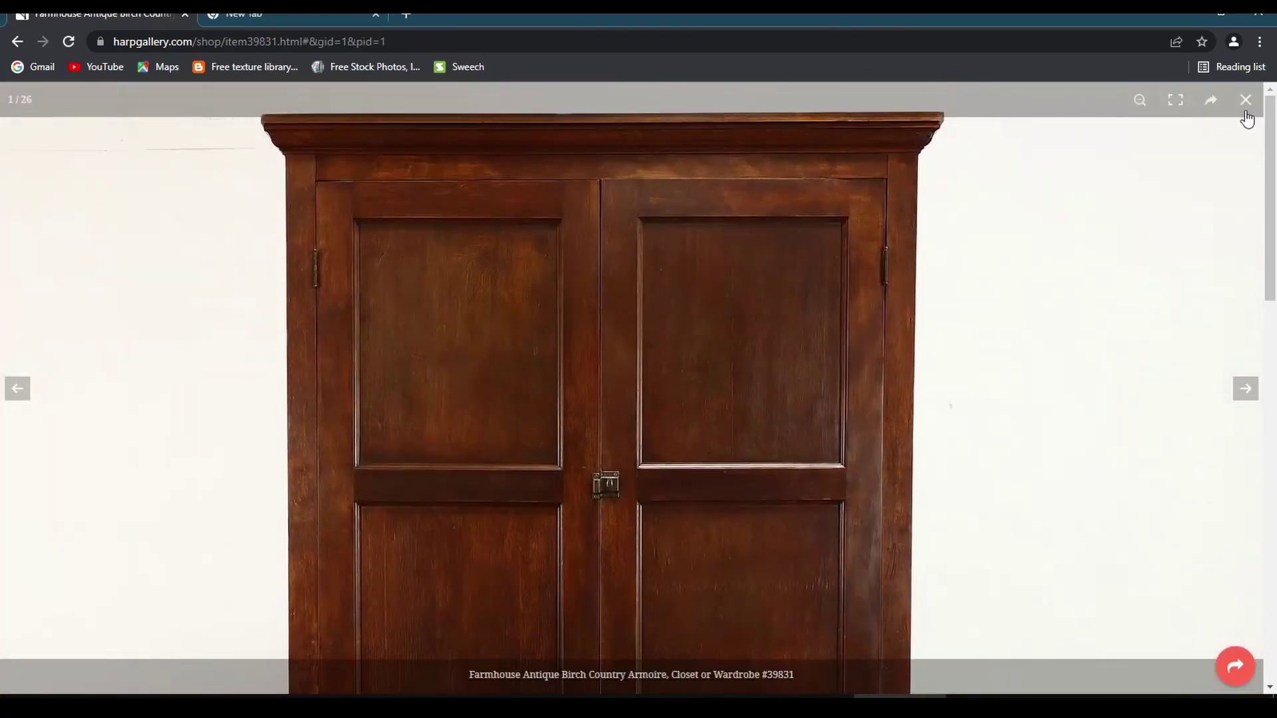
{"action": "left_click", "coordinate": [1246, 101]}
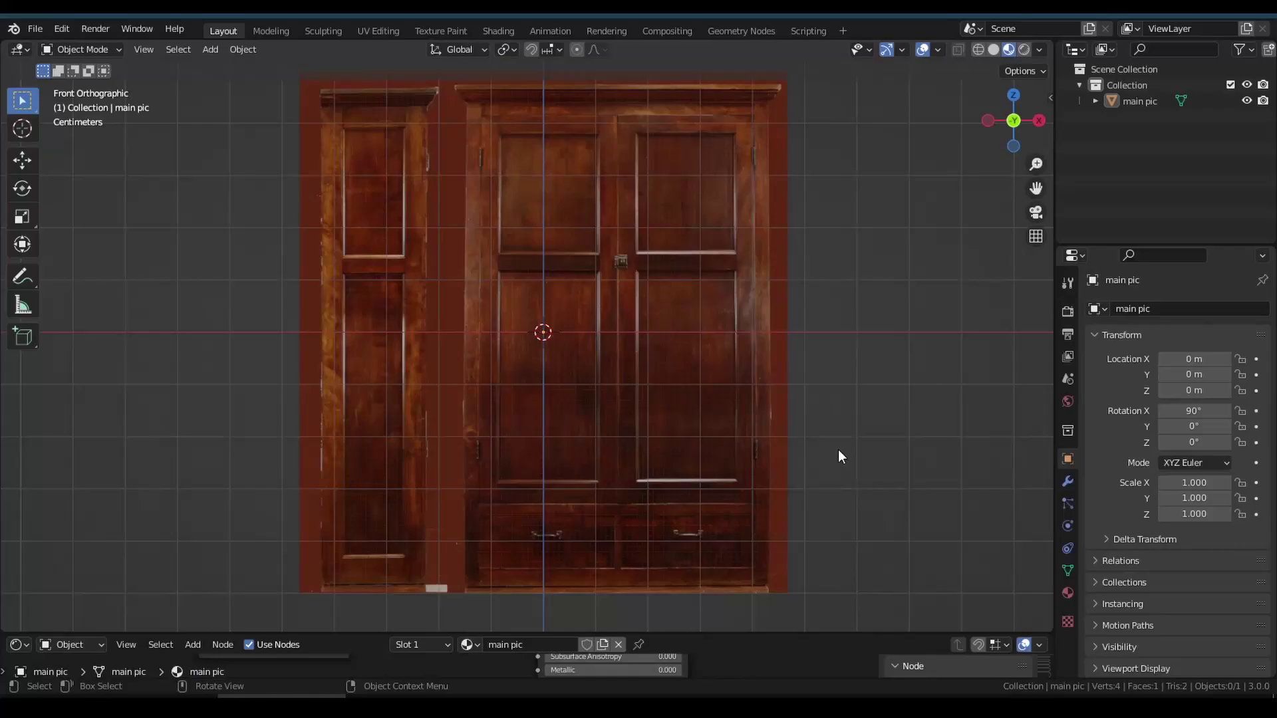
Add loop cuts to the wardrobe plane: one horizontal cut and one at the cornice line
{"action": "scroll", "coordinate": [491, 350], "scroll_direction": "up", "scroll_amount": 3}
{"action": "scroll", "coordinate": [633, 351], "scroll_direction": "up", "scroll_amount": 2}
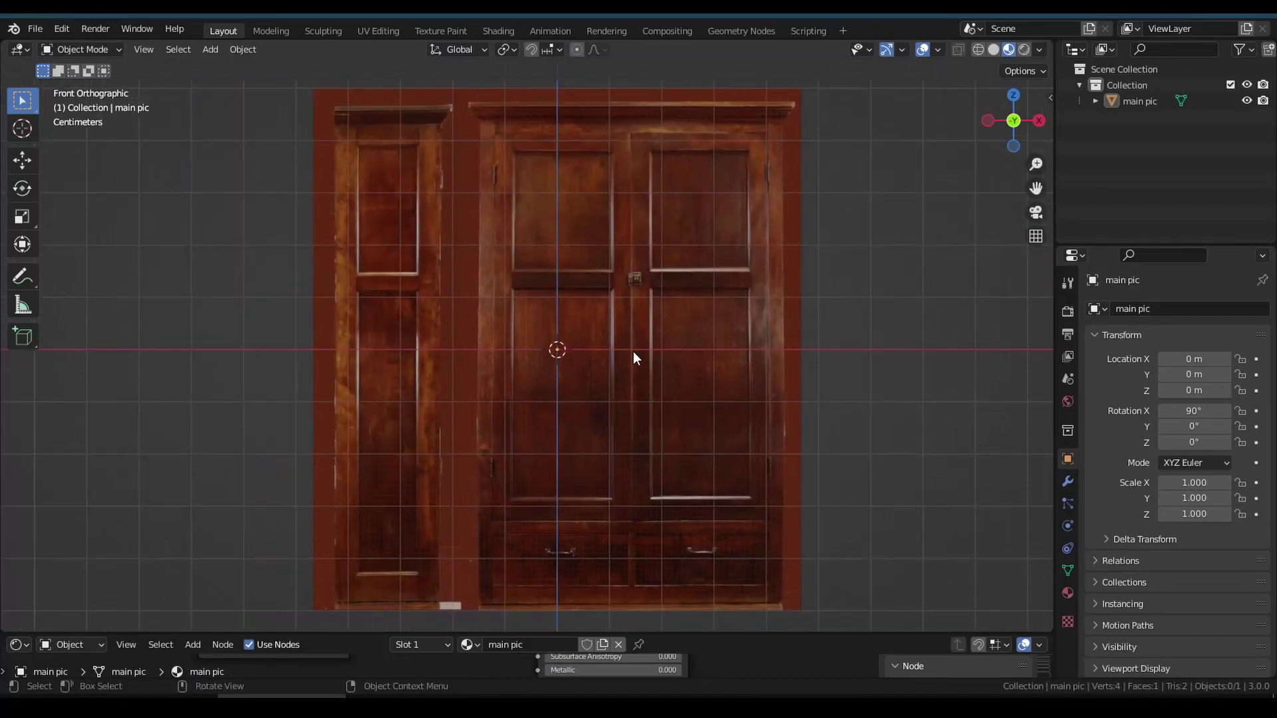
{"action": "left_click", "coordinate": [633, 351]}
{"action": "key", "text": "Tab"}
{"action": "scroll", "coordinate": [644, 387], "scroll_direction": "up", "scroll_amount": 3}
{"action": "key", "text": "ctrl+r"}
{"action": "left_click", "coordinate": [644, 387]}
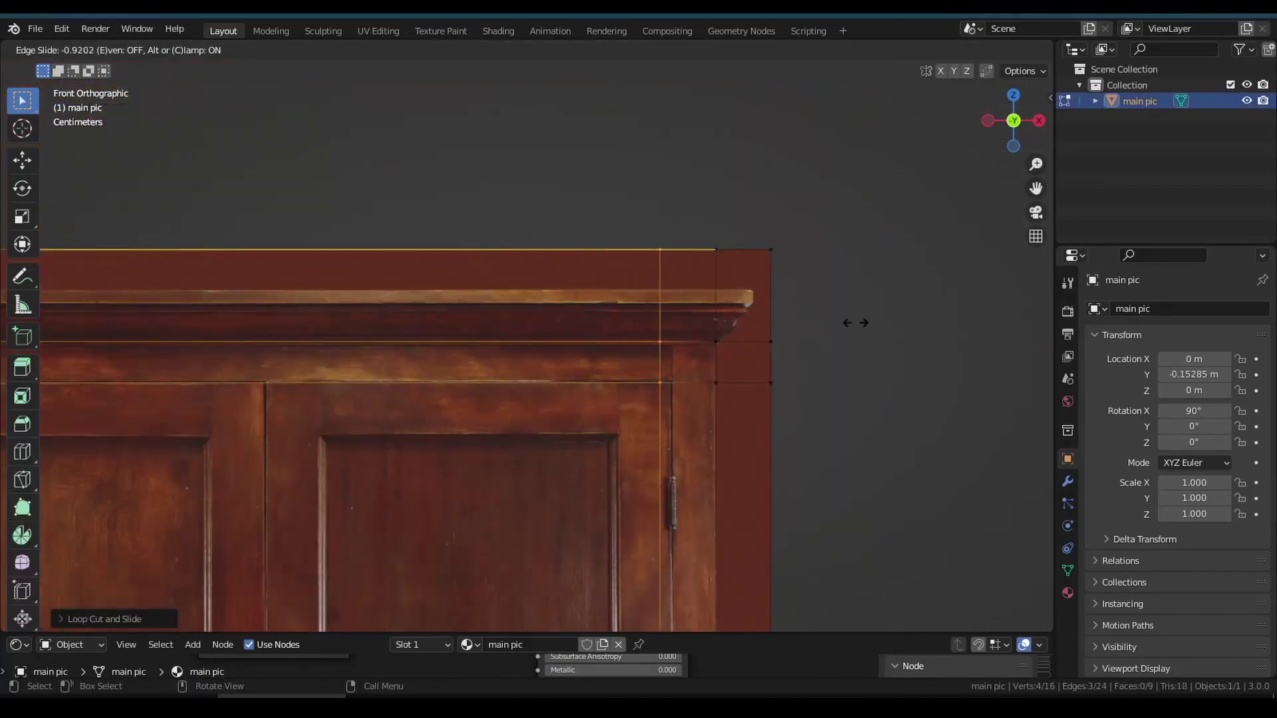
{"action": "scroll", "coordinate": [771, 416], "scroll_direction": "up", "scroll_amount": 2}
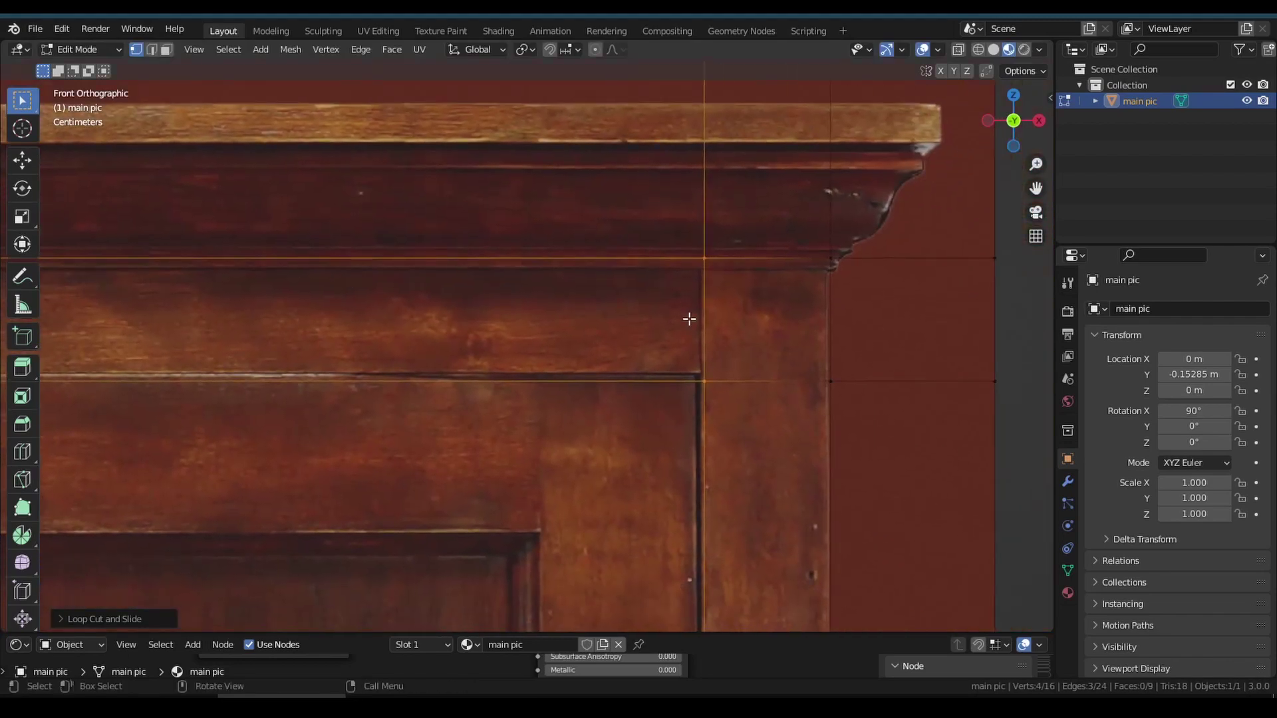
{"action": "scroll", "coordinate": [740, 526], "scroll_direction": "down", "scroll_amount": 4}
{"action": "key", "text": "ctrl+r"}
{"action": "left_click", "coordinate": [754, 214]}
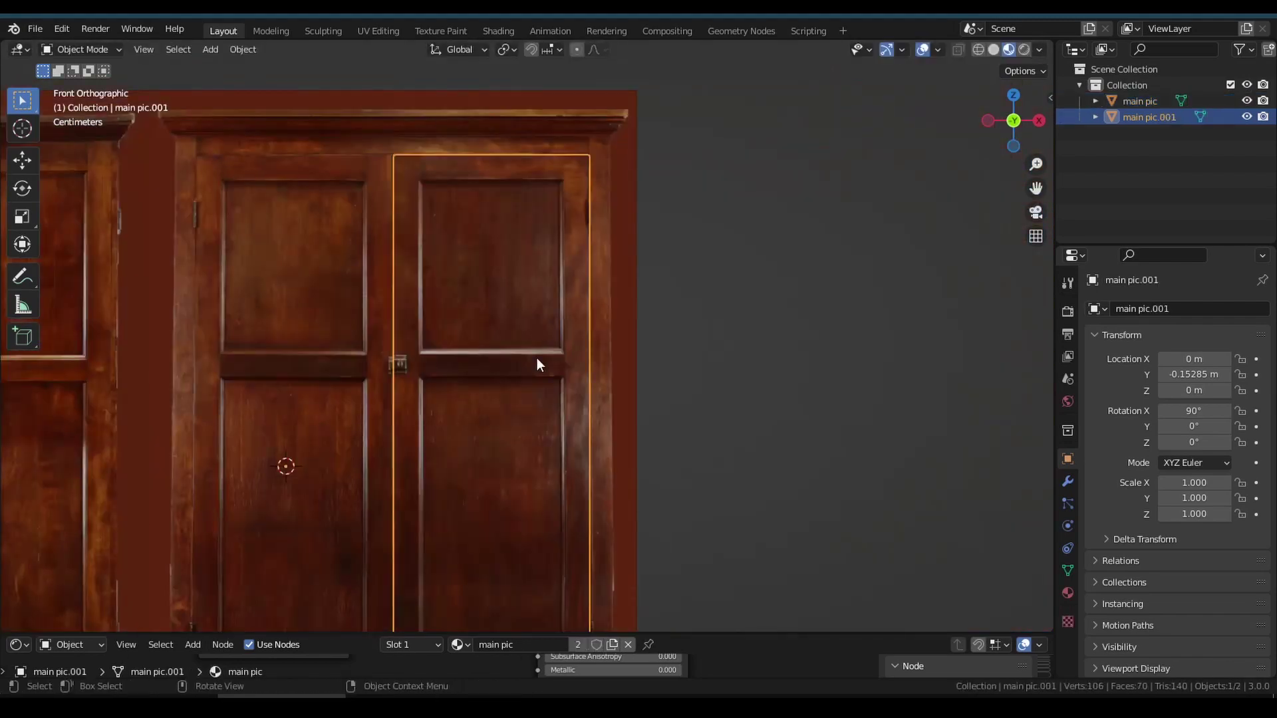
Paste the copied wardrobe pieces and return to the front view
{"action": "middle_click_drag", "start_coordinate": [537, 357], "coordinate": [524, 384]}
{"action": "key", "text": "g"}
{"action": "right_click", "coordinate": [681, 484]}
{"action": "right_click", "coordinate": [673, 489]}
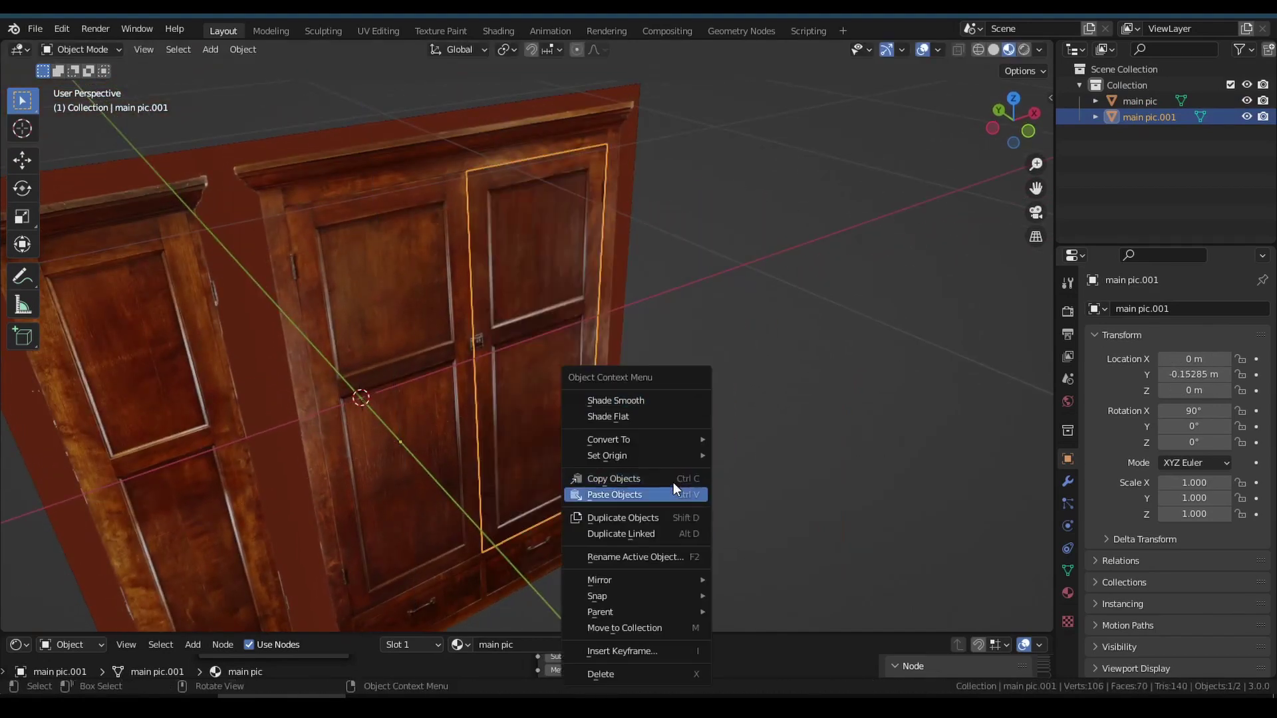
{"action": "left_click", "coordinate": [673, 489]}
{"action": "middle_click_drag", "start_coordinate": [673, 488], "coordinate": [682, 359]}
{"action": "key", "text": "KP_1"}
Select the narrow strip's vertices and slide them right along X
{"action": "scroll", "coordinate": [533, 326], "scroll_direction": "up", "scroll_amount": 3}
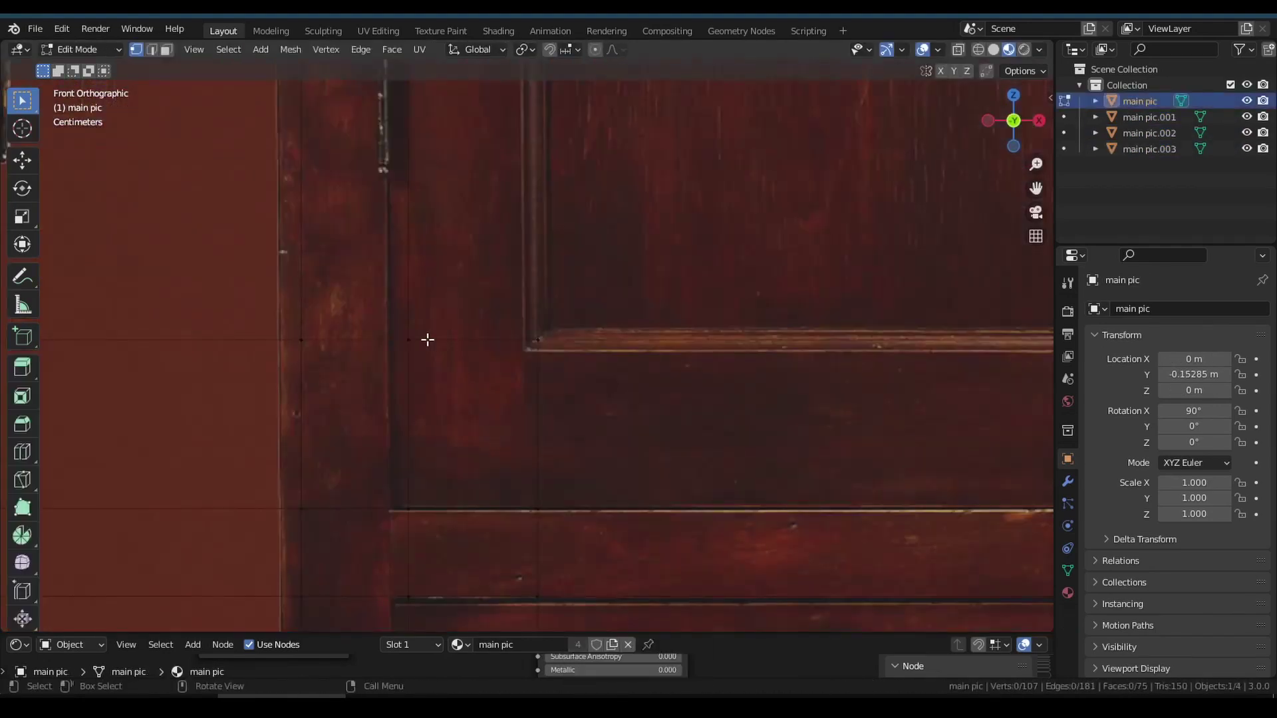
{"action": "left_click_drag", "start_coordinate": [371, 297], "coordinate": [684, 625]}
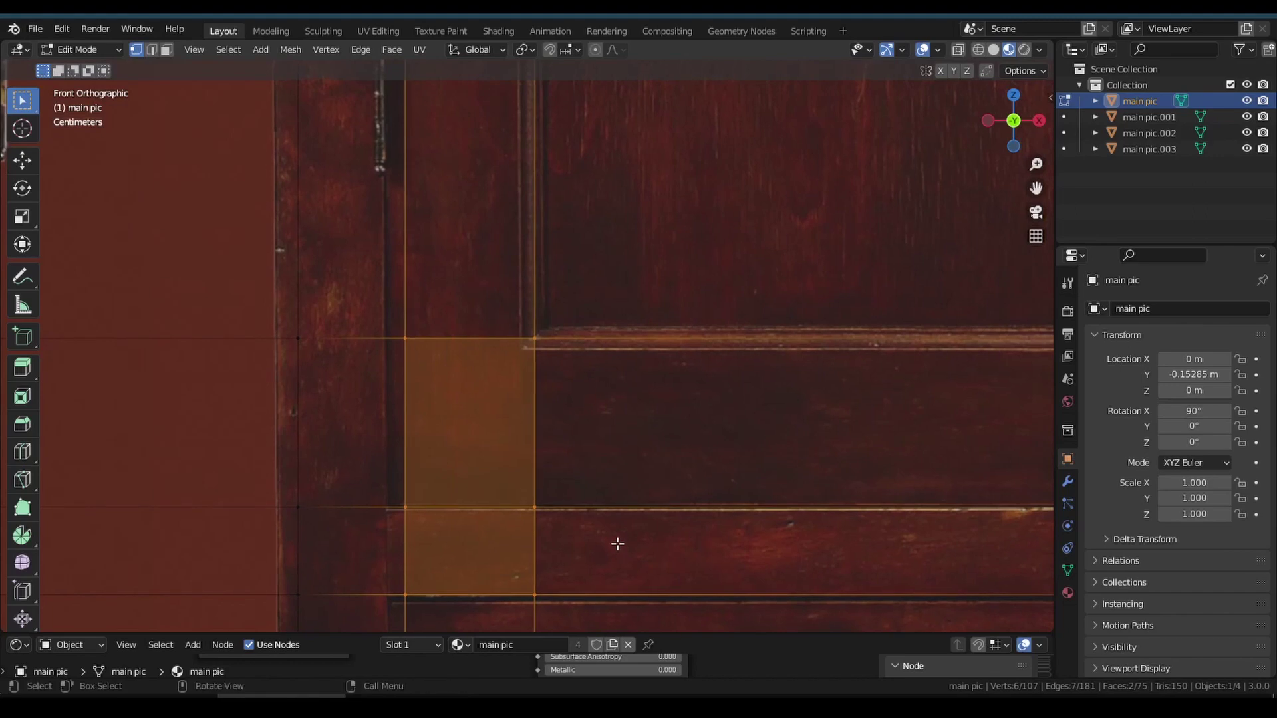
{"action": "left_click", "coordinate": [602, 532]}
{"action": "left_click", "coordinate": [1036, 71]}
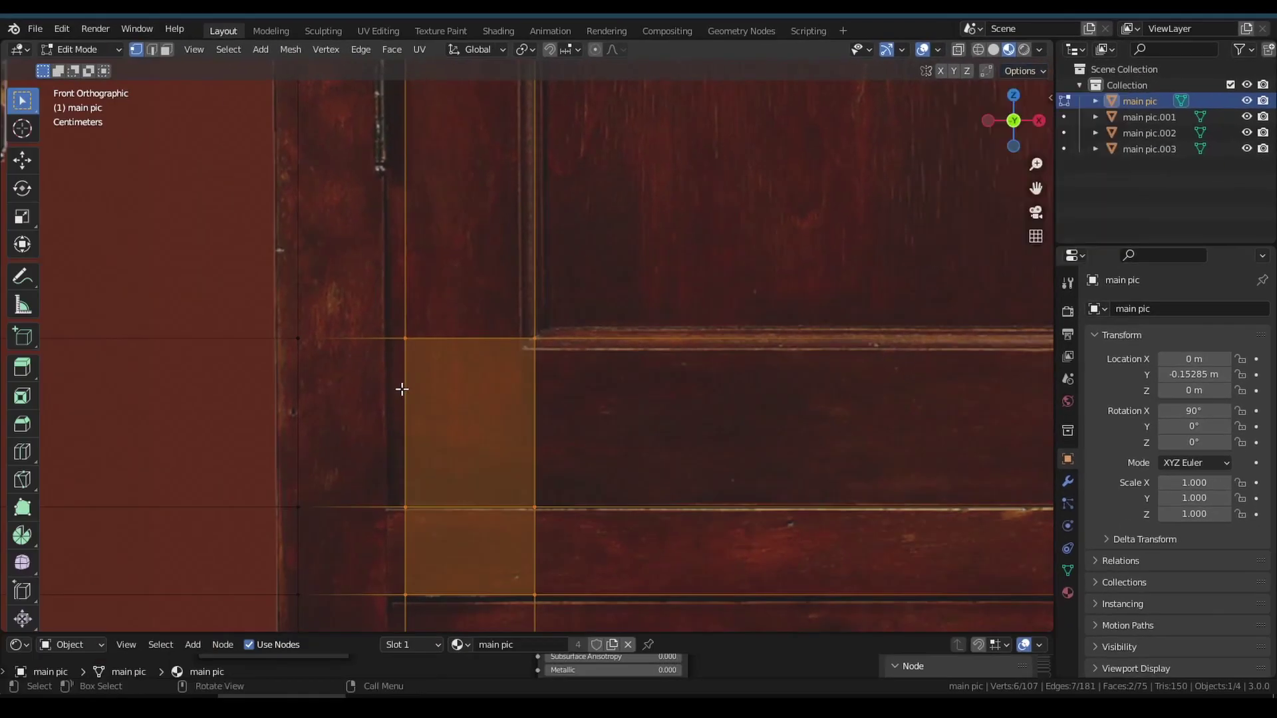
{"action": "scroll", "coordinate": [413, 388], "scroll_direction": "up", "scroll_amount": 3}
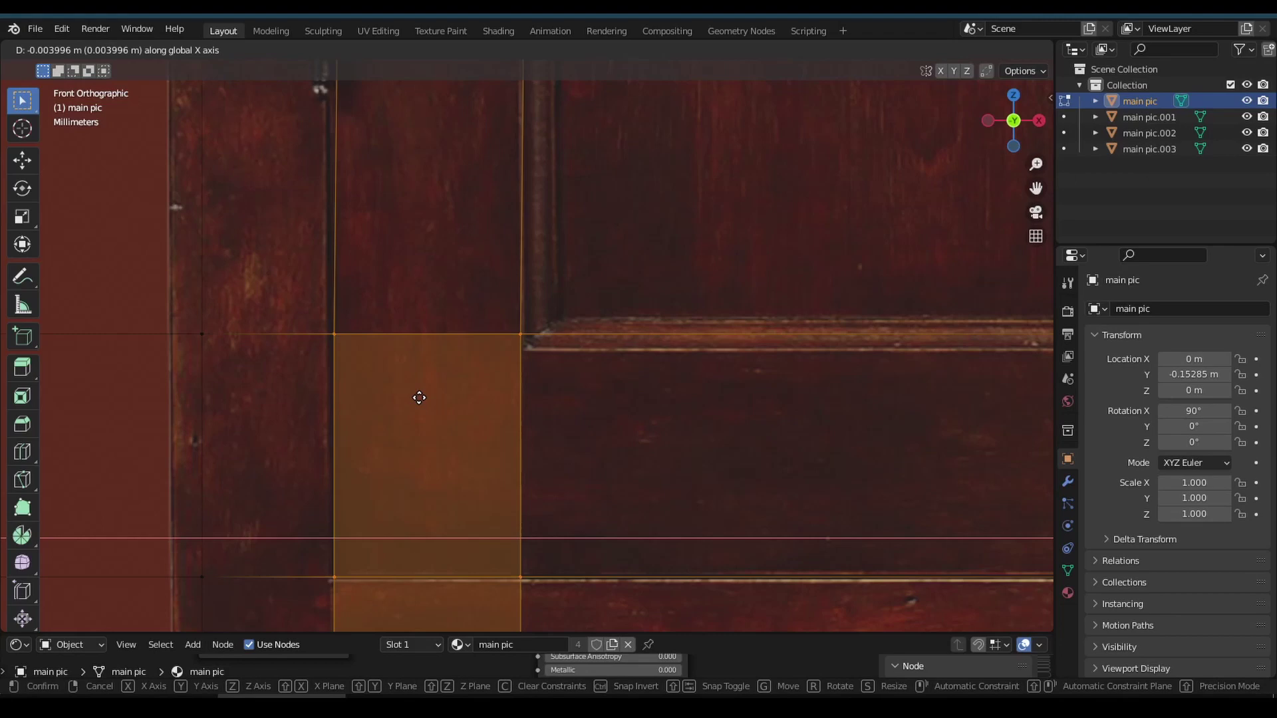
{"action": "left_click", "coordinate": [417, 398]}
{"action": "scroll", "coordinate": [419, 570], "scroll_direction": "down", "scroll_amount": 3}
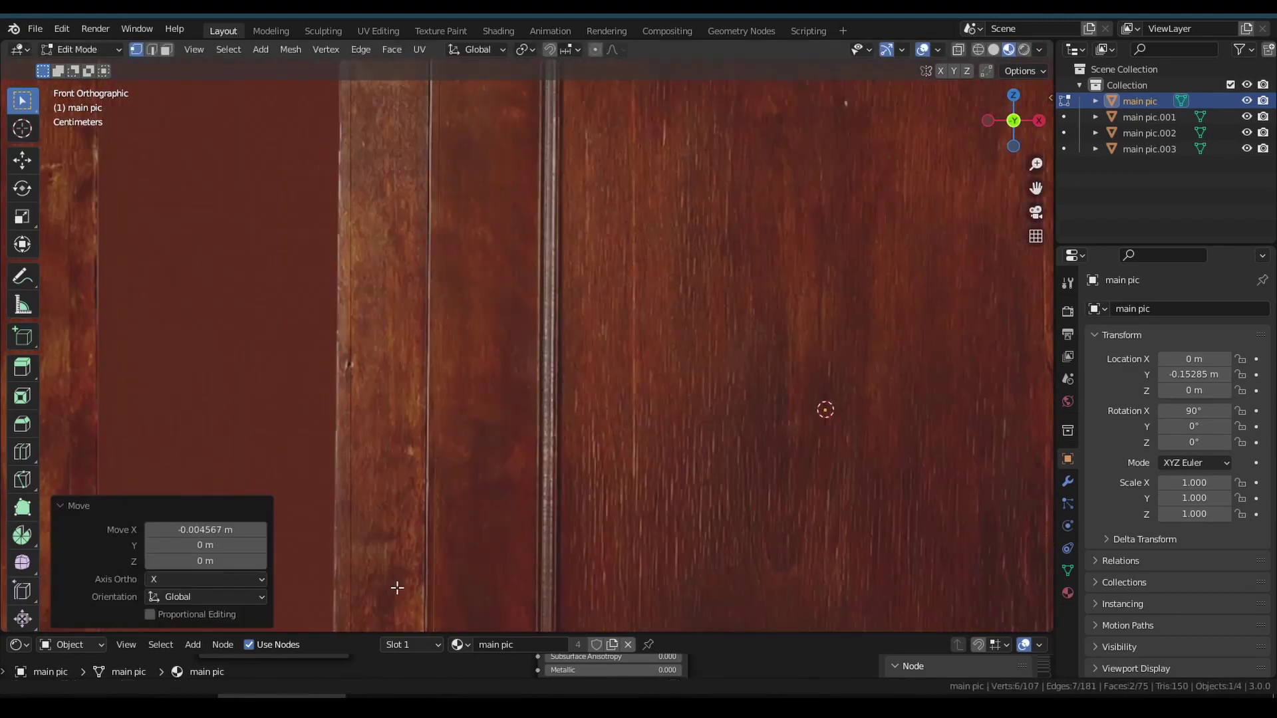
{"action": "scroll", "coordinate": [347, 531], "scroll_direction": "up", "scroll_amount": 2}
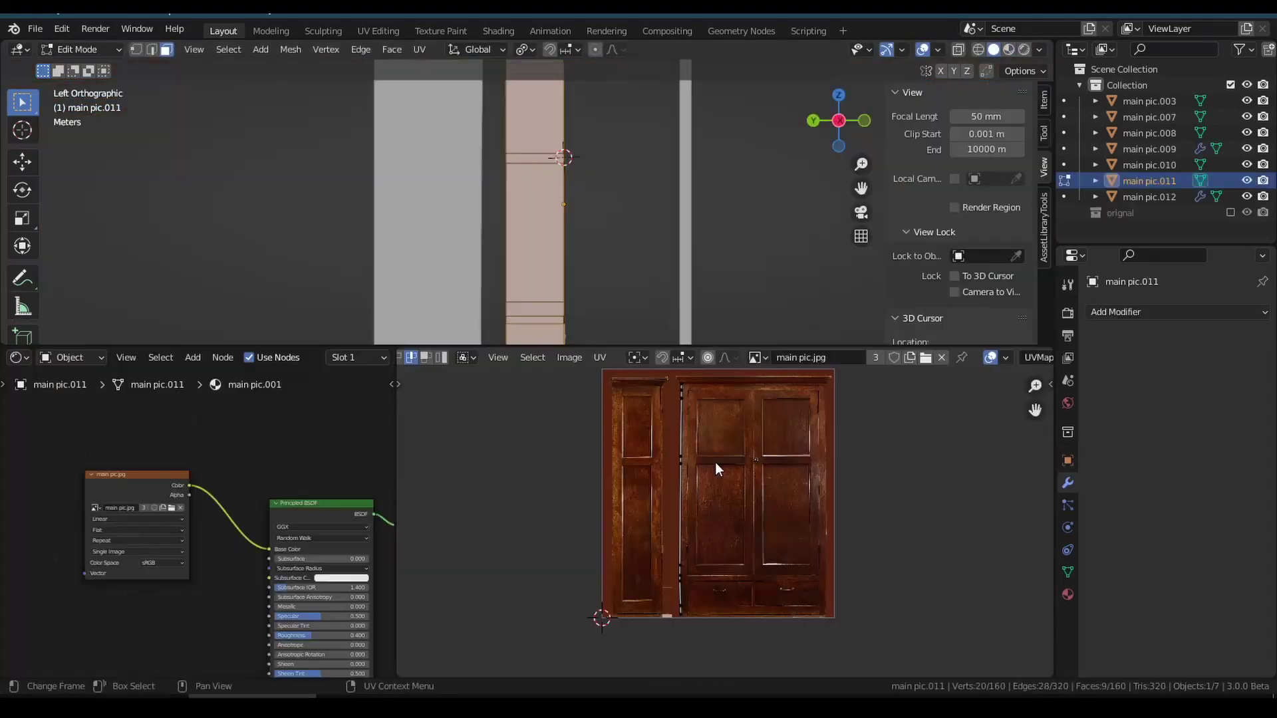
Select all of the side strip's UVs and move them over the photo's side panel
{"action": "key", "text": "ctrl+space"}
{"action": "scroll", "coordinate": [716, 462], "scroll_direction": "up", "scroll_amount": 3}
{"action": "scroll", "coordinate": [567, 314], "scroll_direction": "down", "scroll_amount": 2}
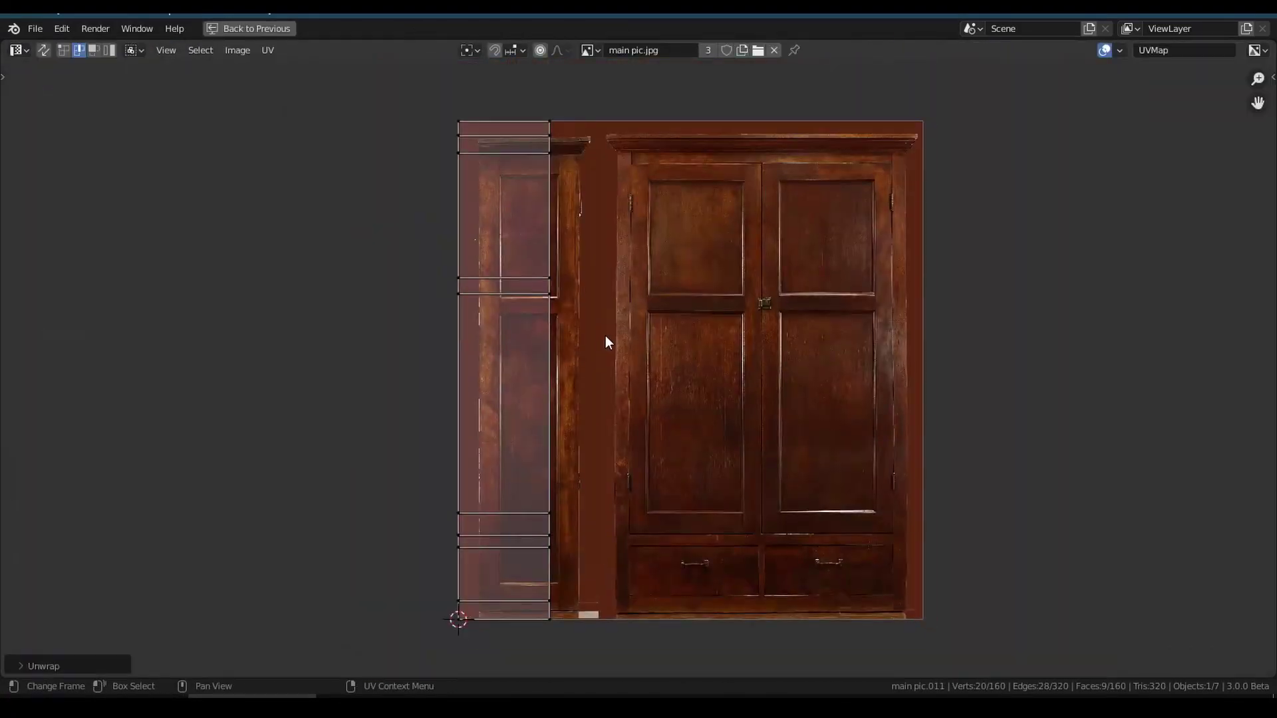
{"action": "key", "text": "a"}
{"action": "key", "text": "g"}
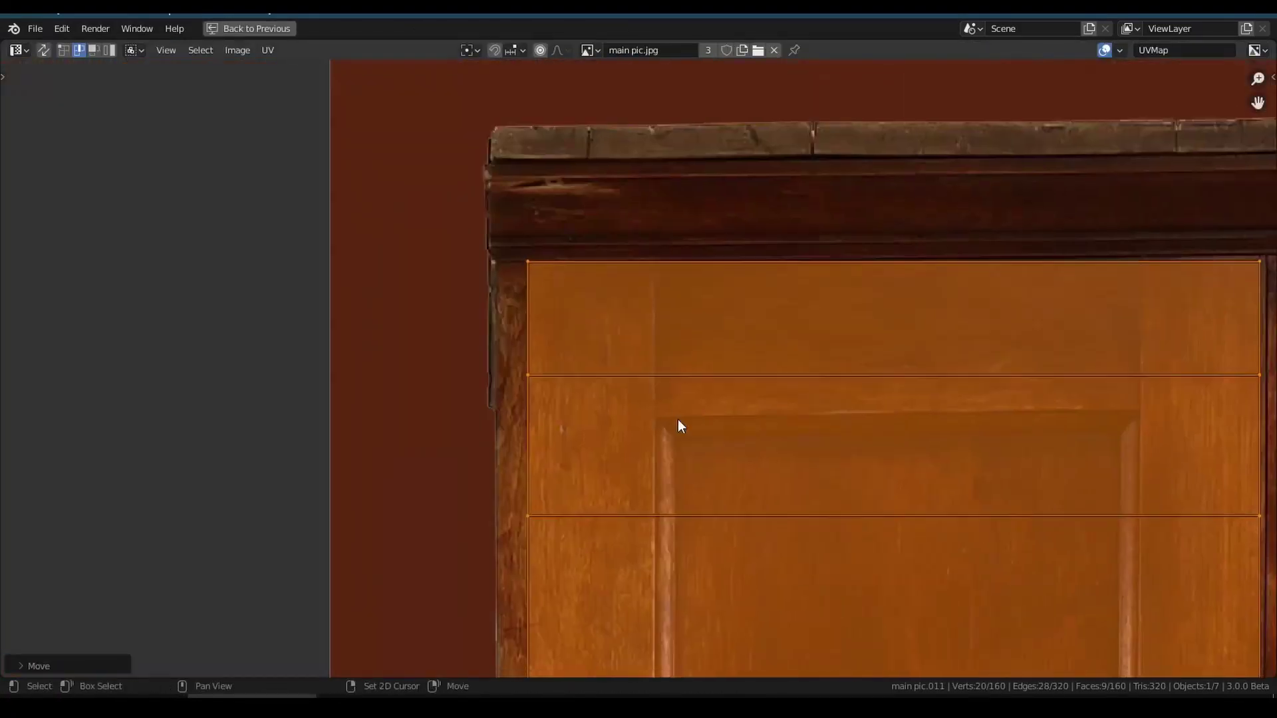
{"action": "key", "text": "g"}
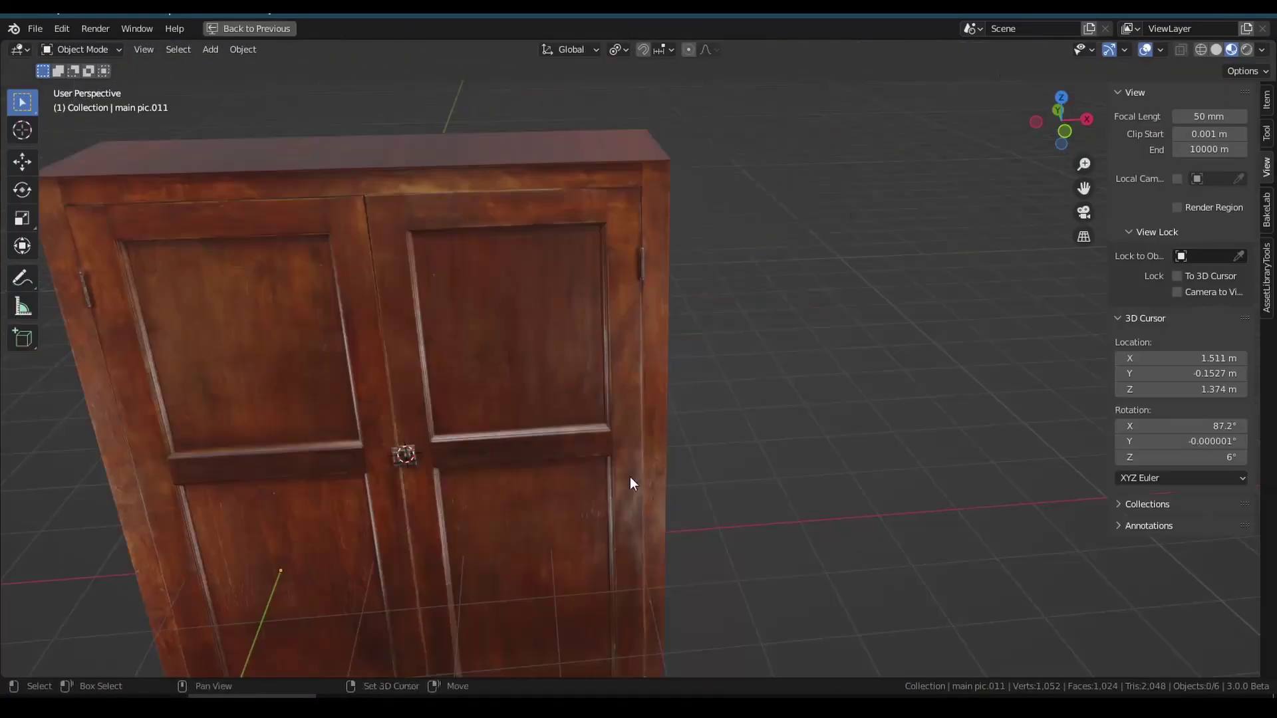
{"action": "scroll", "coordinate": [630, 477], "scroll_direction": "down", "scroll_amount": 5}
{"action": "key", "text": "n"}
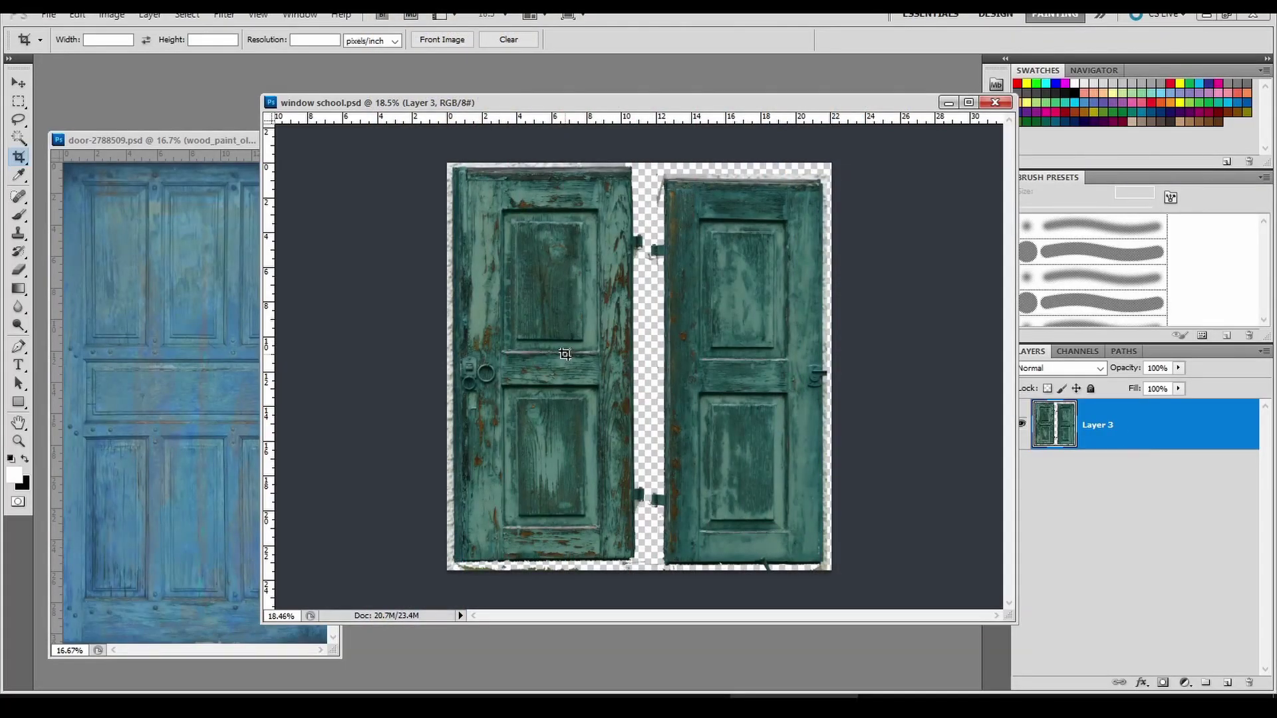
Add the blue wood texture as a layer, then Match Color the shutters to door-2788509.psd
{"action": "left_click_drag", "start_coordinate": [204, 139], "coordinate": [435, 126]}
{"action": "left_click", "coordinate": [111, 14]}
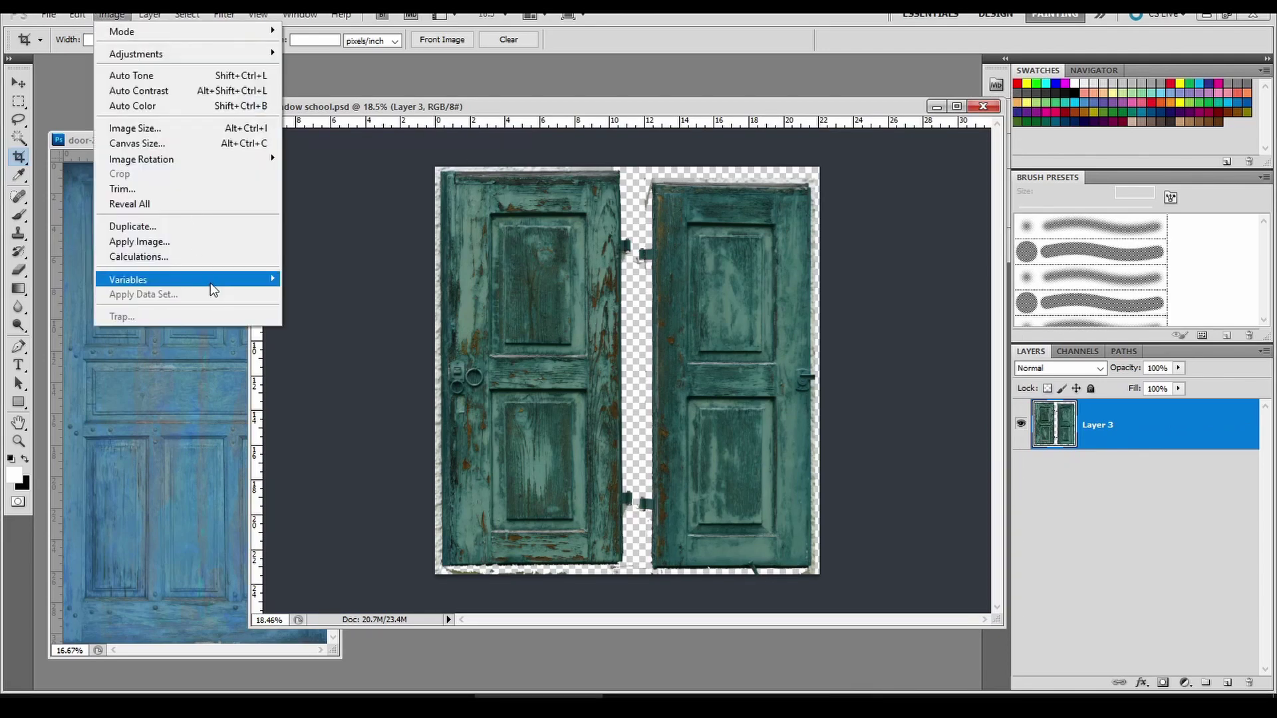
{"action": "mouse_move", "coordinate": [140, 59]}
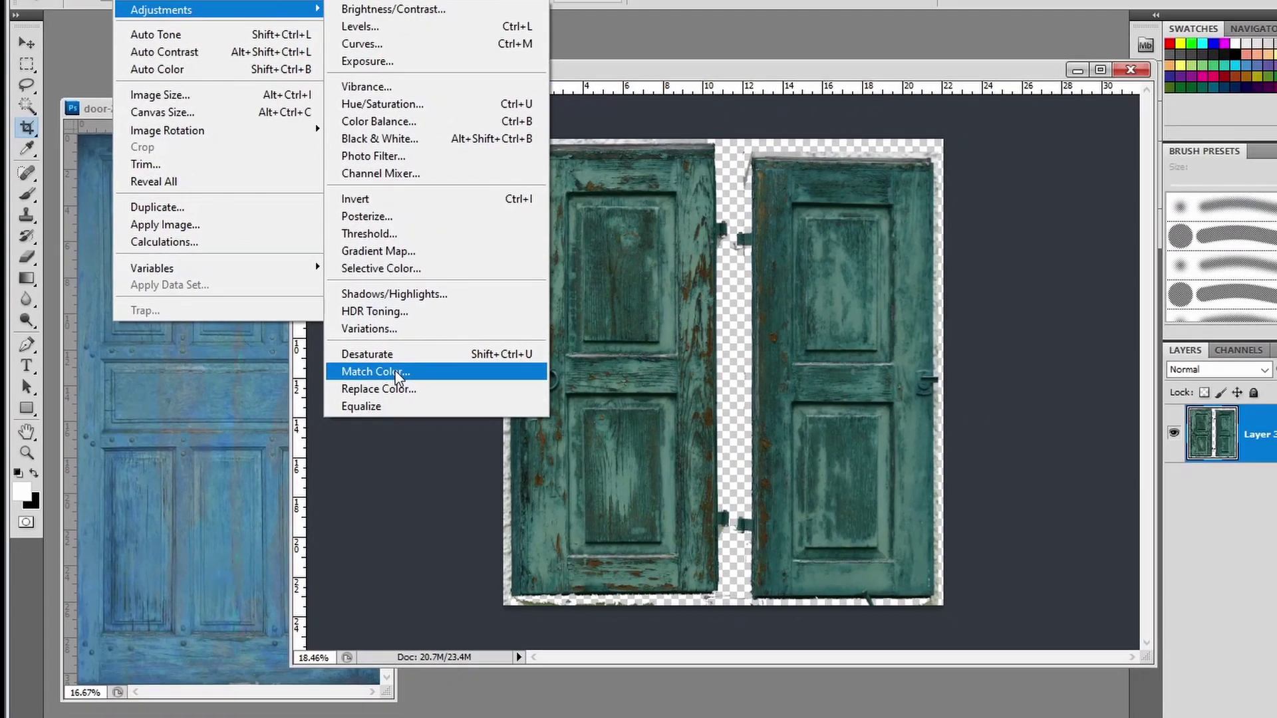
{"action": "left_click", "coordinate": [443, 374]}
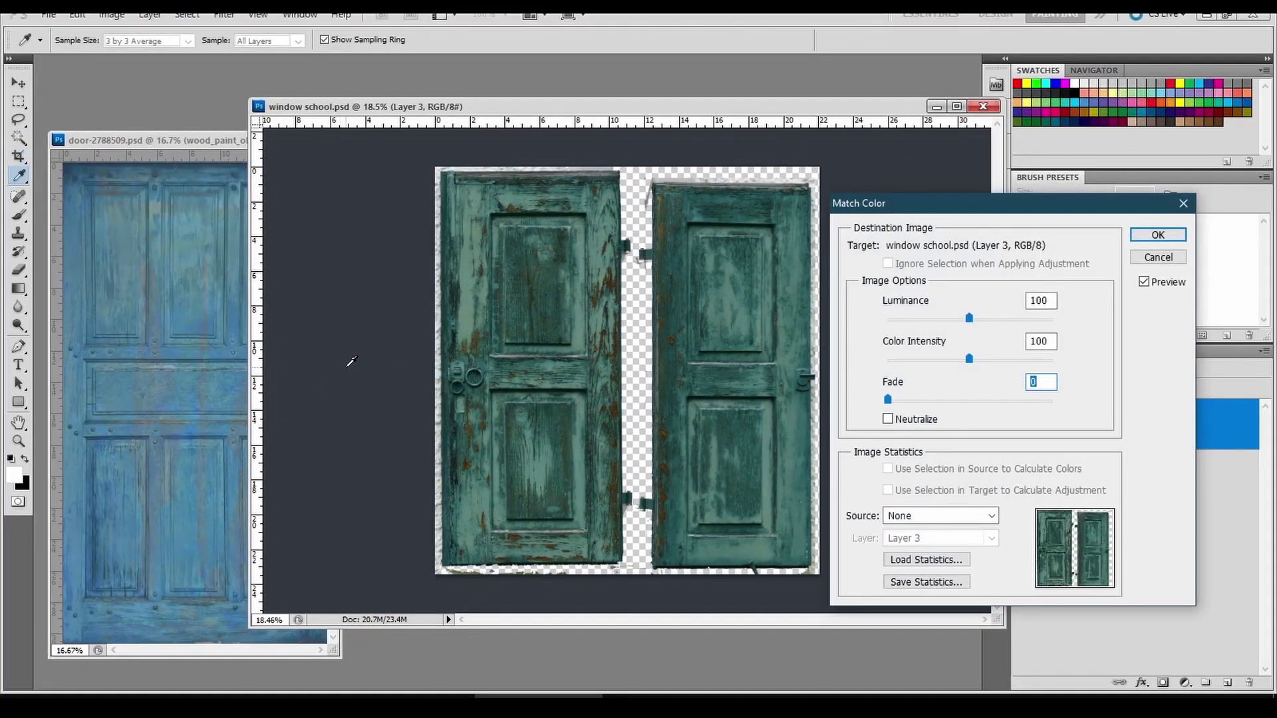
{"action": "left_click", "coordinate": [933, 540]}
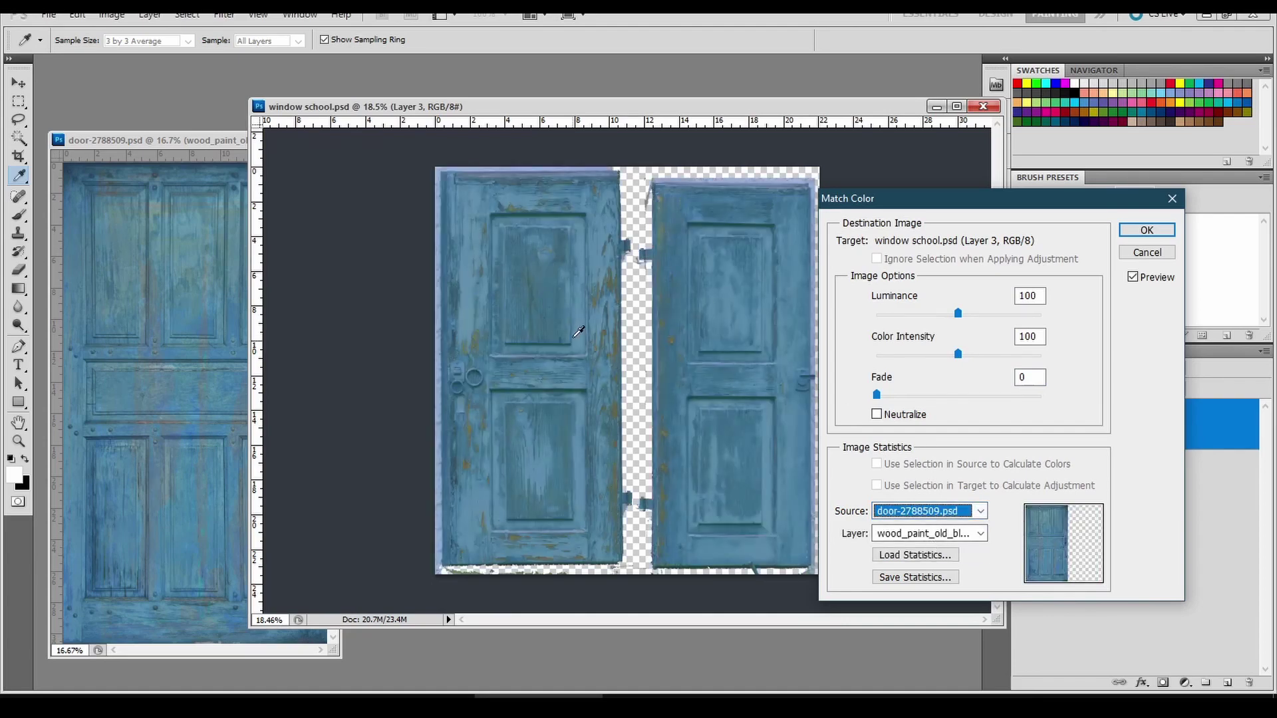
{"action": "left_click_drag", "start_coordinate": [929, 320], "coordinate": [992, 320]}
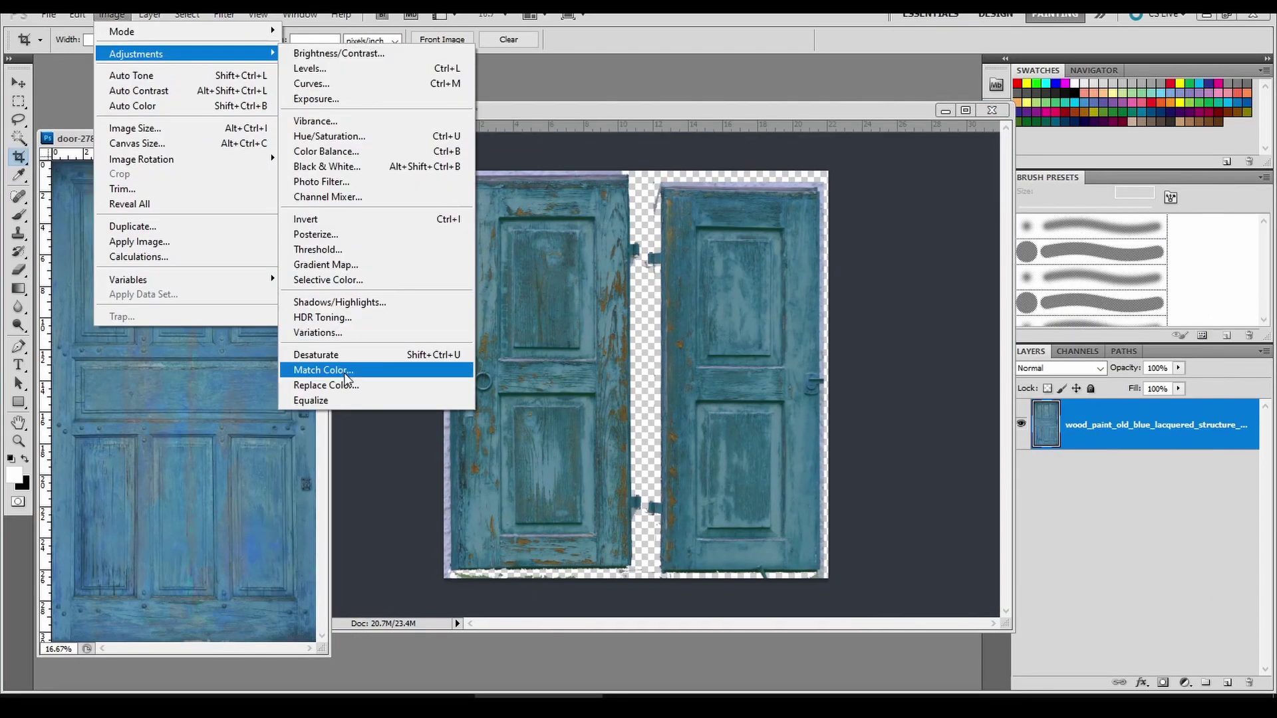
{"action": "left_click", "coordinate": [499, 368]}
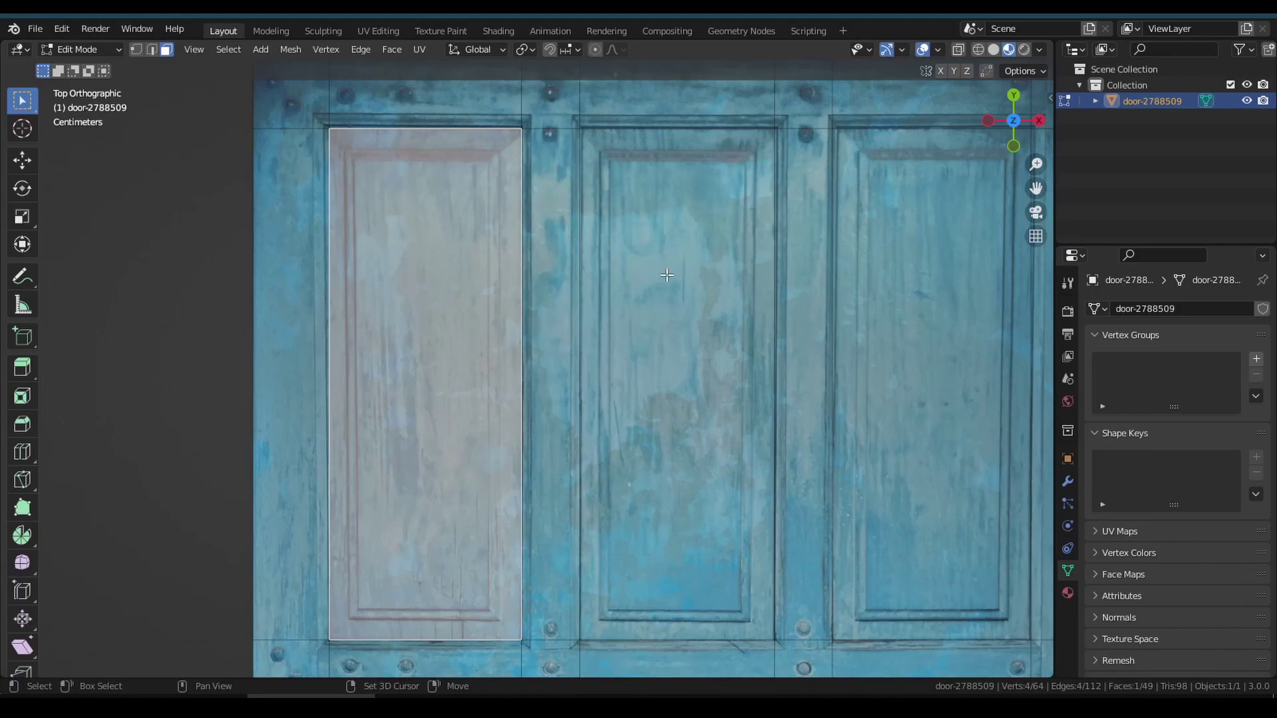
Bevel the door panel outlines with a shaped profile and extra segments
{"action": "middle_click_drag", "start_coordinate": [667, 275], "coordinate": [342, 228], "text": "shift"}
{"action": "key", "text": "ctrl+b"}
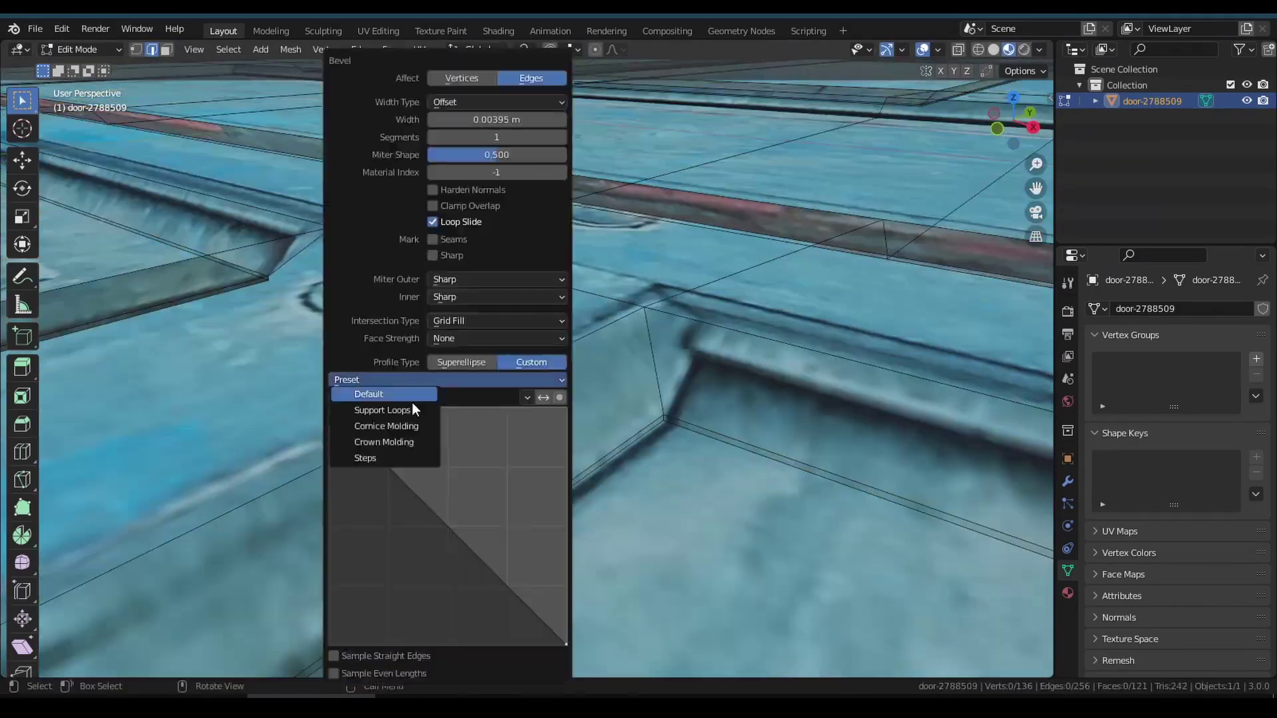
{"action": "left_click", "coordinate": [413, 401]}
{"action": "left_click", "coordinate": [560, 141]}
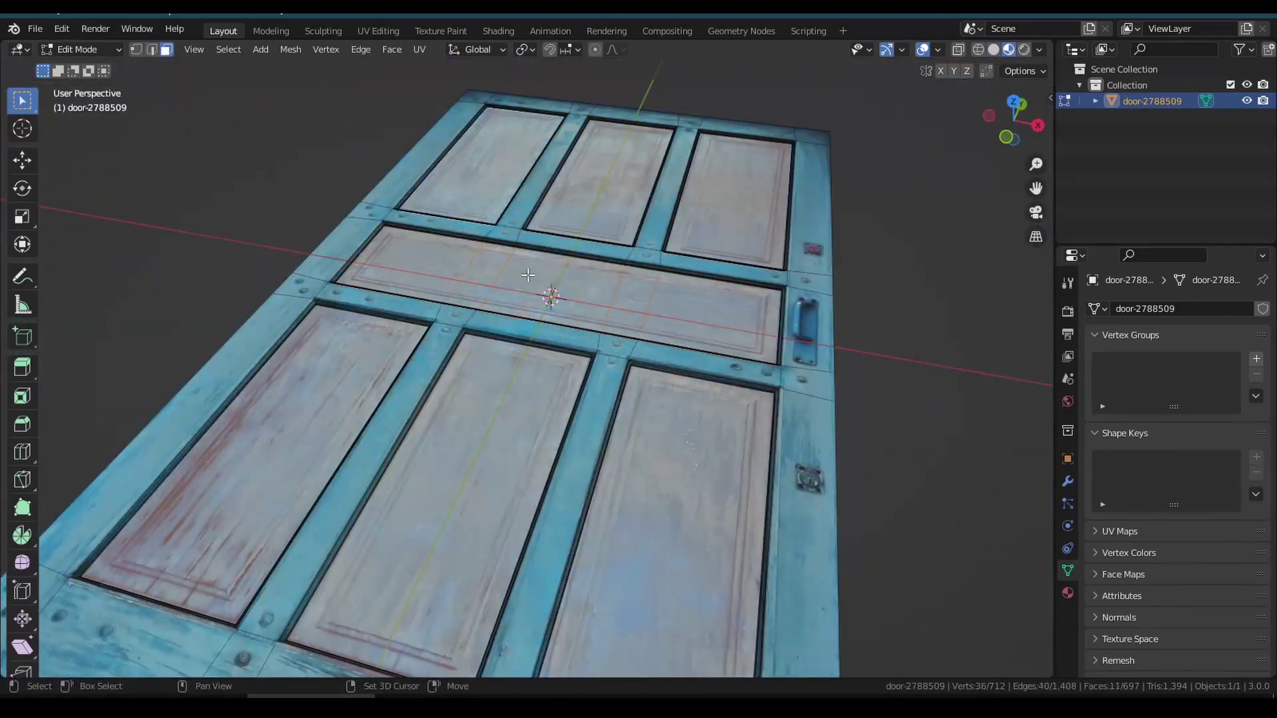
Inset the selected panel faces
{"action": "key", "text": "KP_7"}
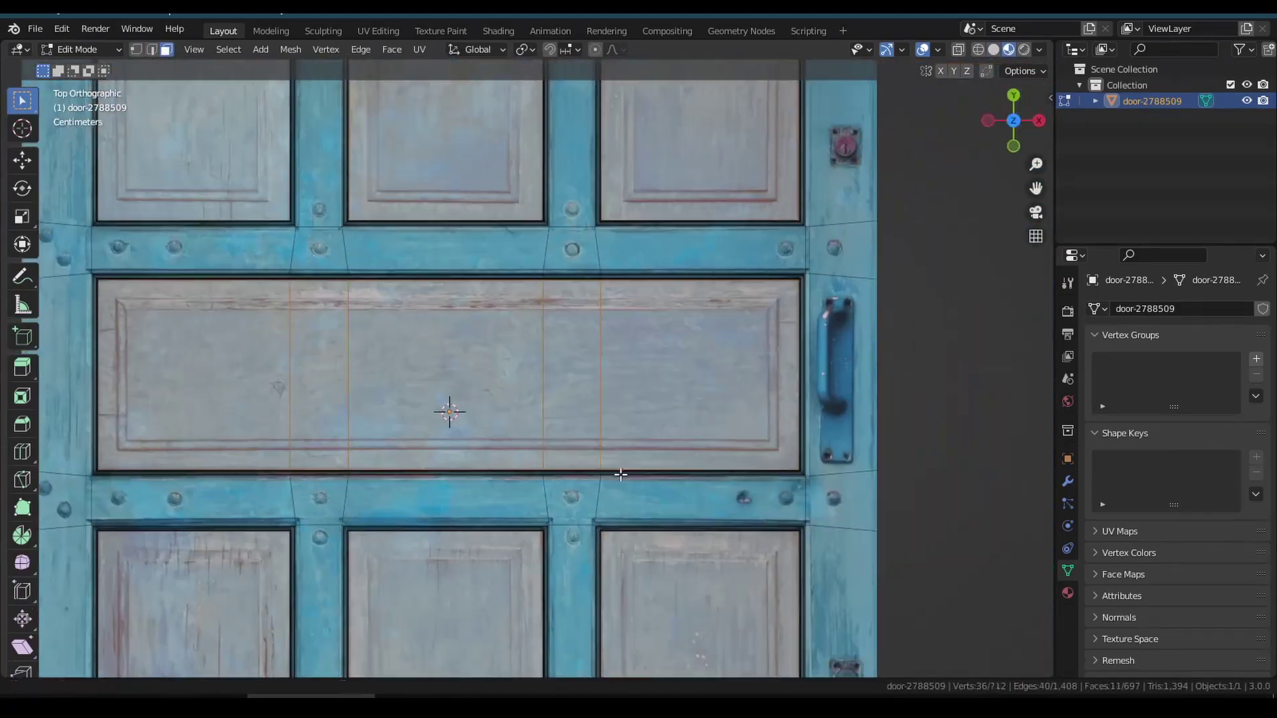
{"action": "key", "text": "i"}
{"action": "left_click", "coordinate": [761, 515]}
{"action": "middle_click_drag", "start_coordinate": [760, 515], "coordinate": [562, 345]}
{"action": "key", "text": "KP_1"}
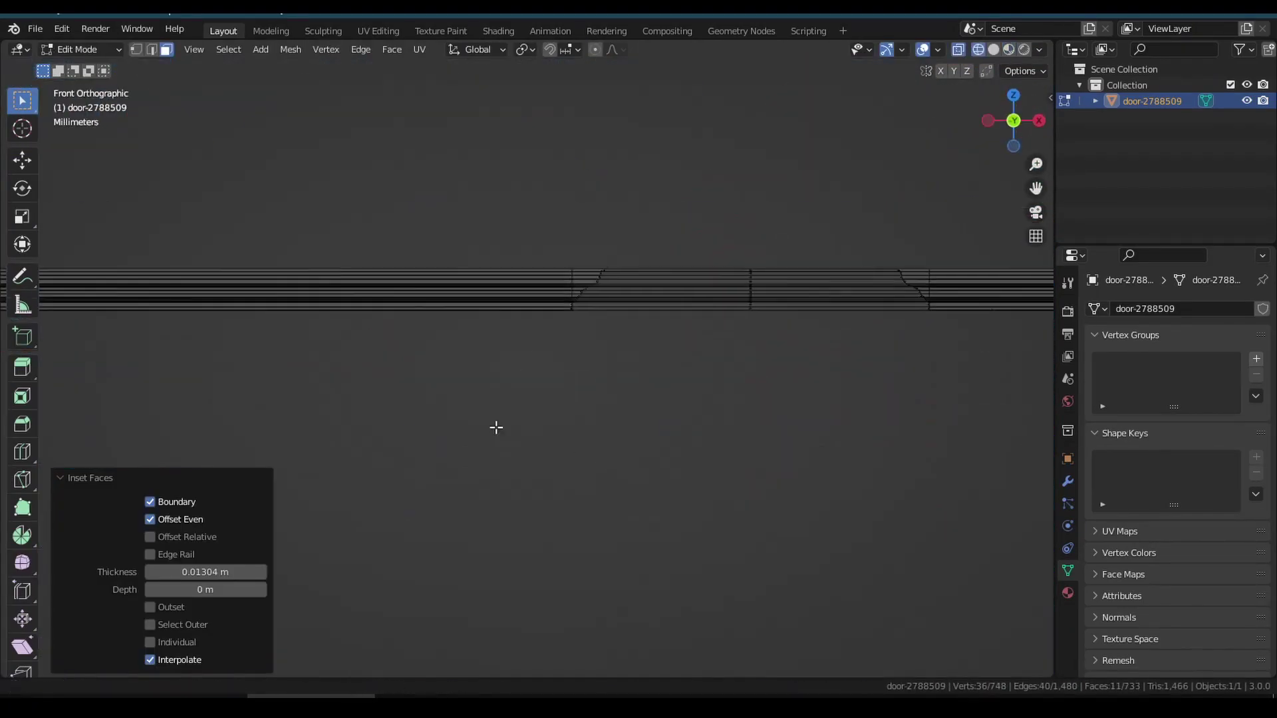
Raise the panel faces slightly along Z
{"action": "key", "text": "g"}
{"action": "key", "text": "z"}
{"action": "left_click", "coordinate": [619, 402]}
{"action": "middle_click_drag", "start_coordinate": [598, 442], "coordinate": [442, 365]}
Mark the almirah object as an asset from its Outliner context menu
{"action": "key", "text": "i"}
{"action": "right_click", "coordinate": [744, 489]}
{"action": "right_click", "coordinate": [745, 489]}
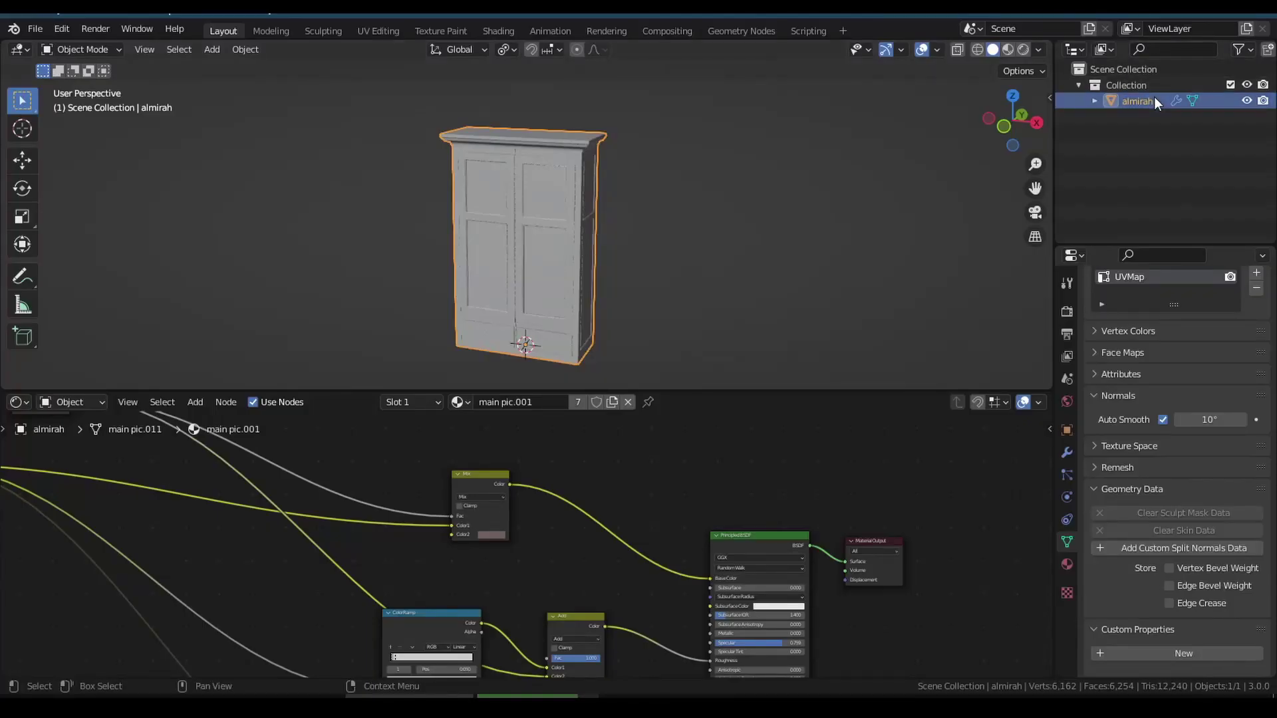
{"action": "right_click", "coordinate": [1144, 103]}
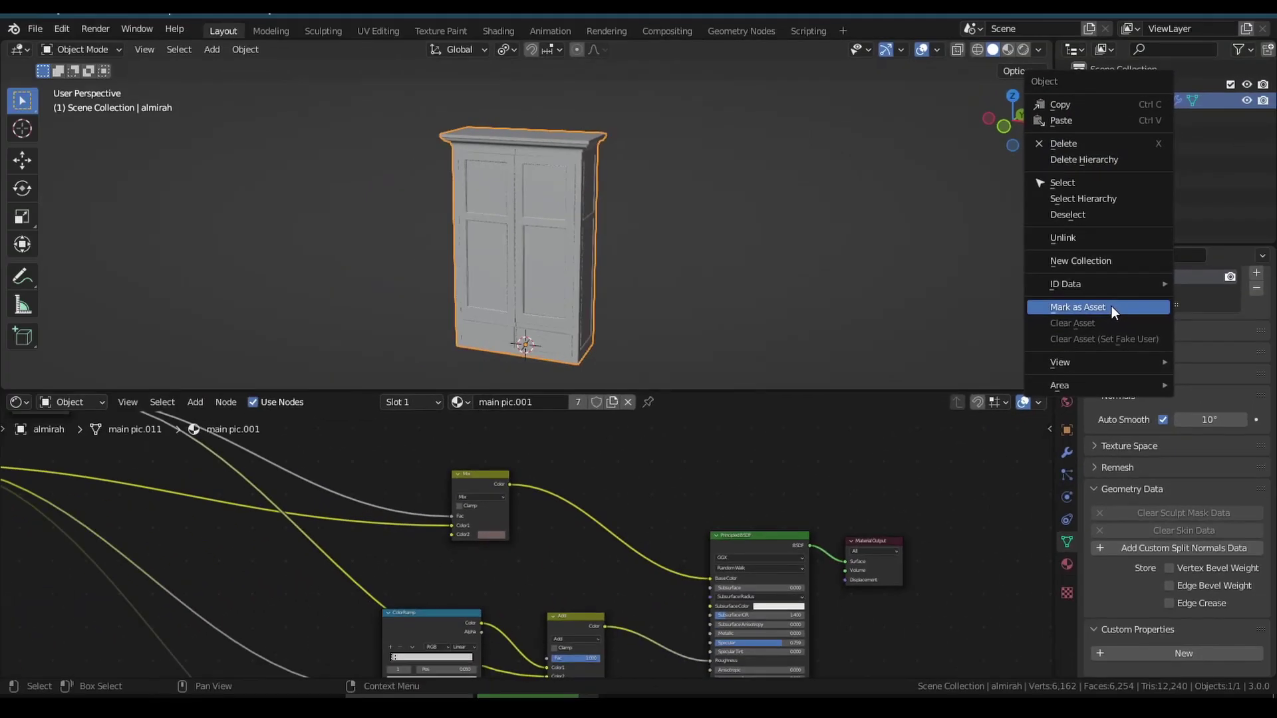
{"action": "left_click", "coordinate": [1080, 267]}
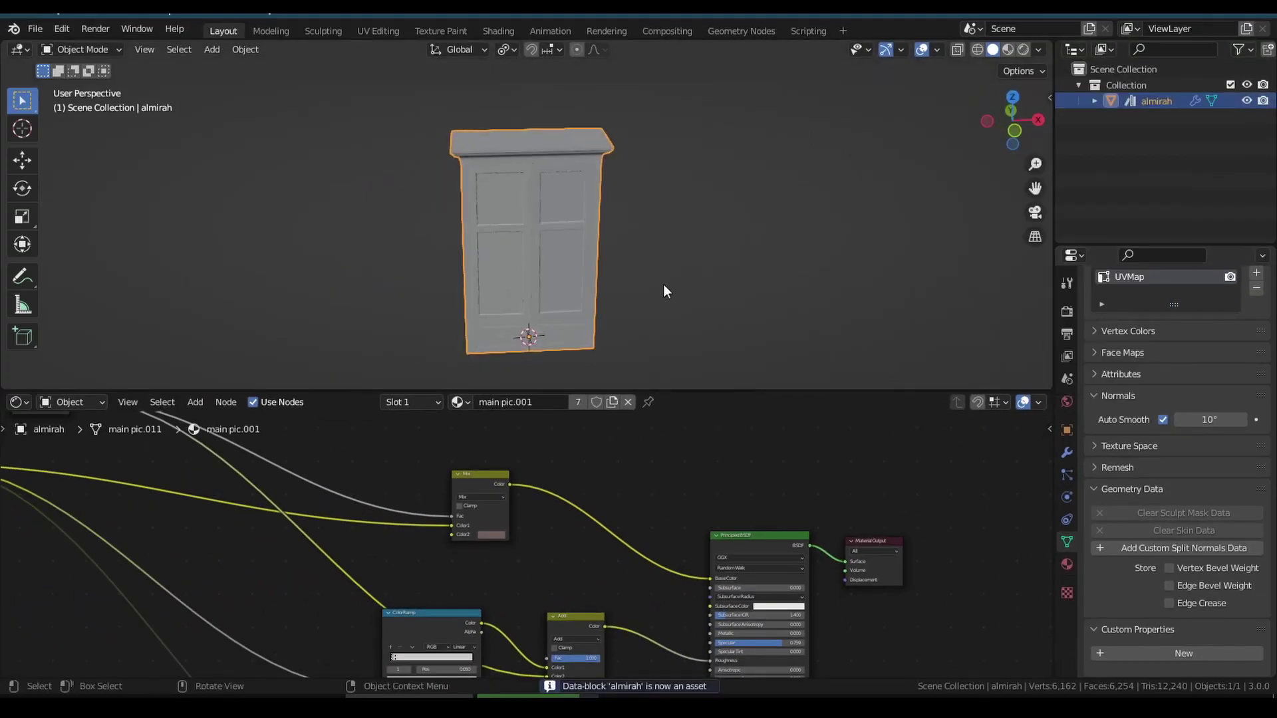
Place the almirah asset in the room and turn it 90 degrees around Z
{"action": "type", "text": "chool"}
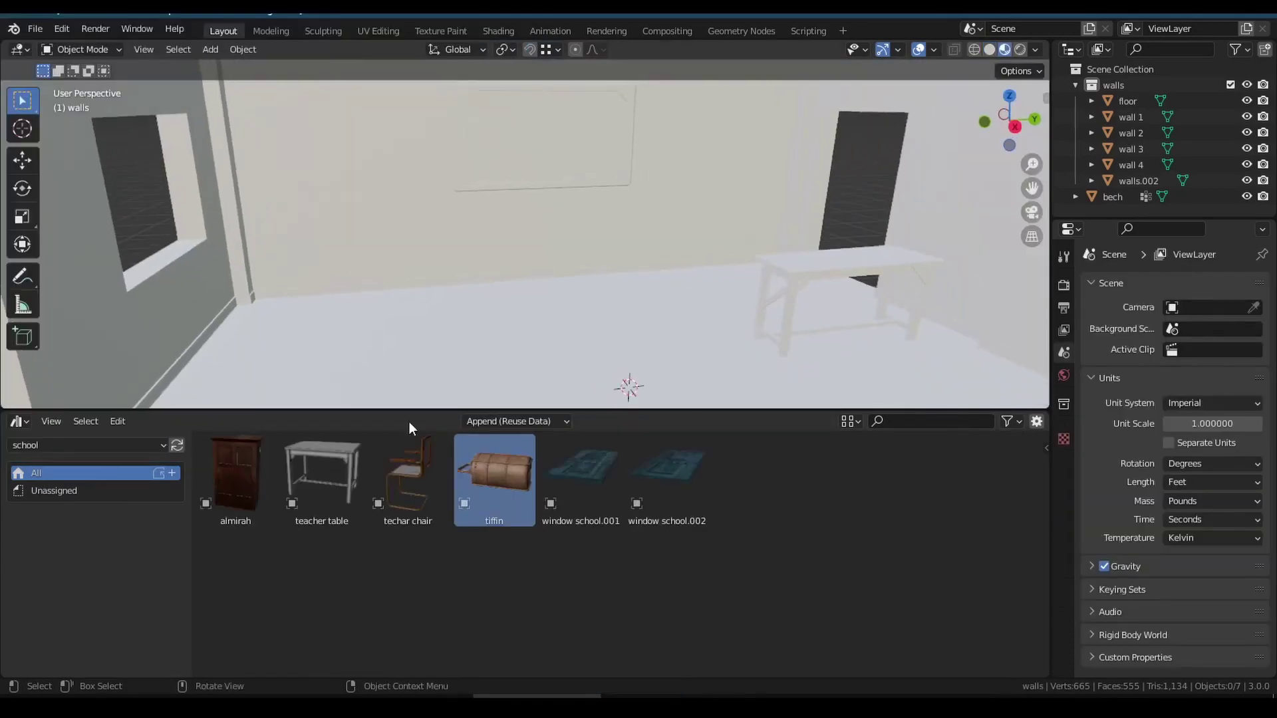
{"action": "left_click_drag", "start_coordinate": [316, 339], "coordinate": [315, 322]}
{"action": "scroll", "coordinate": [433, 345], "scroll_direction": "down", "scroll_amount": 6}
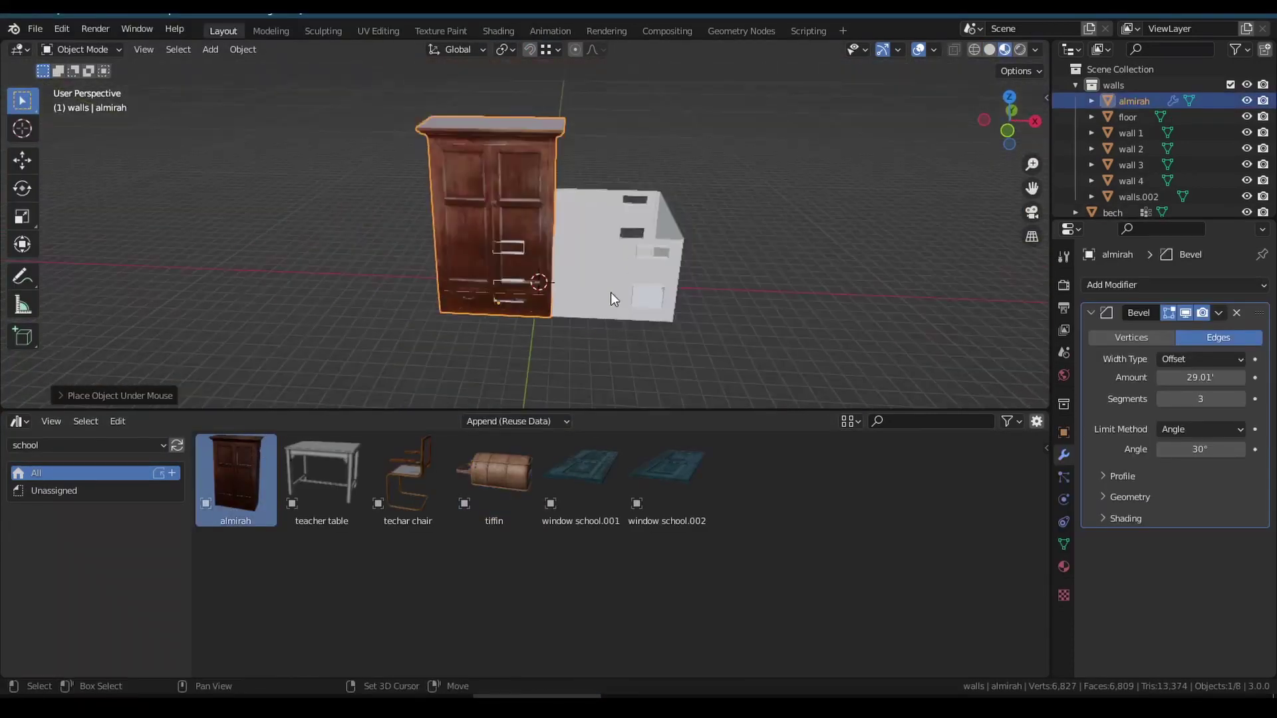
{"action": "scroll", "coordinate": [610, 293], "scroll_direction": "up", "scroll_amount": 5}
{"action": "scroll", "coordinate": [572, 462], "scroll_direction": "down", "scroll_amount": 4}
{"action": "key", "text": "r"}
{"action": "left_click", "coordinate": [329, 443]}
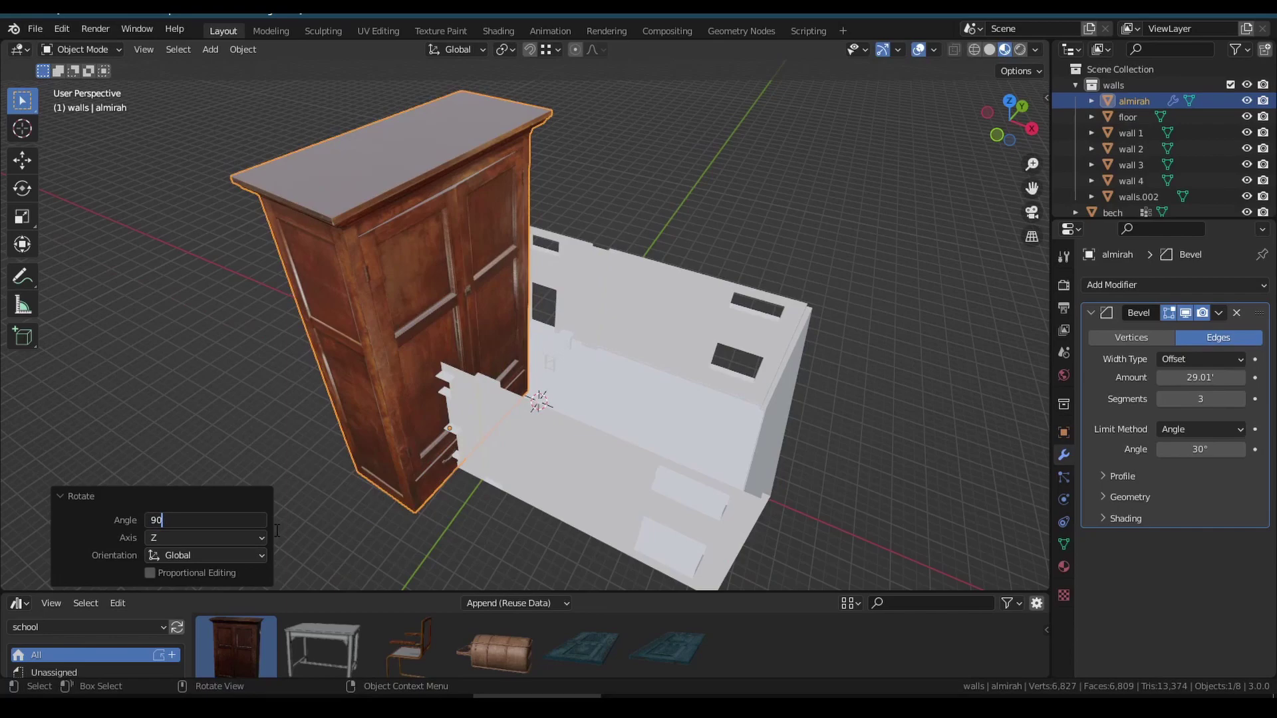
{"action": "key", "text": "KP_7"}
{"action": "key", "text": "KP_3"}
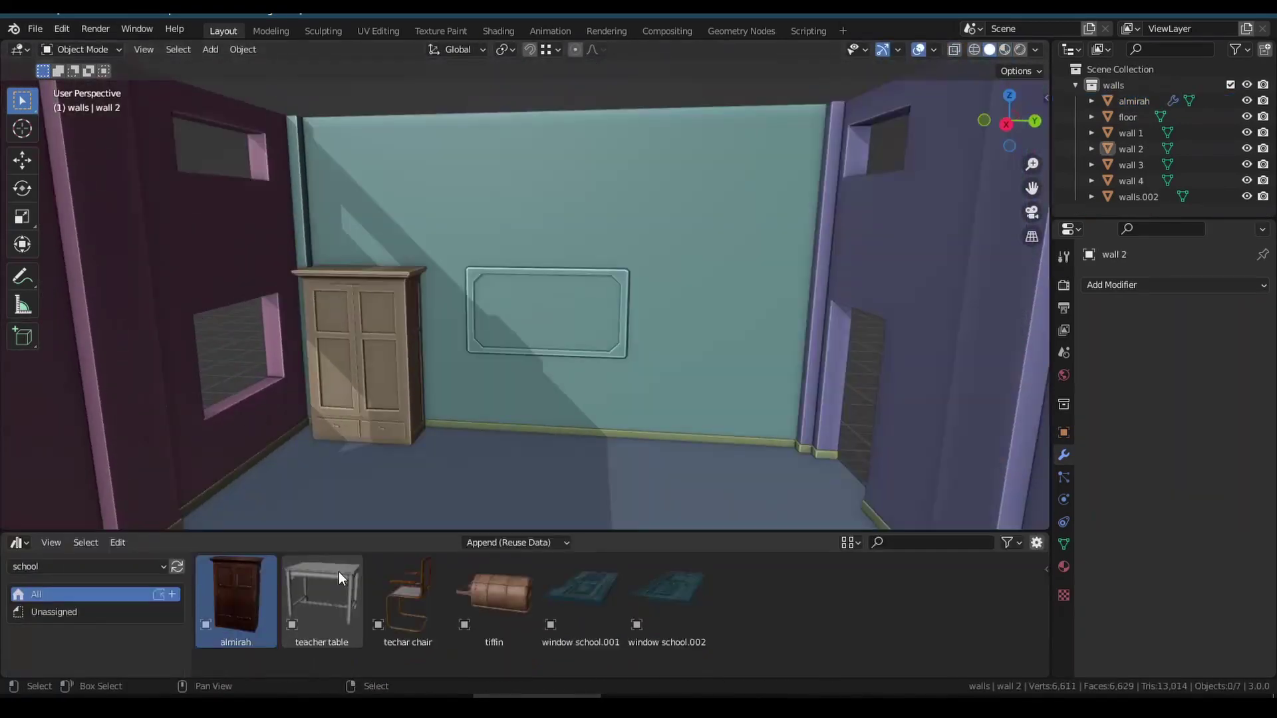
Place and position the teacher table in the classroom
{"action": "left_click_drag", "start_coordinate": [515, 489], "coordinate": [516, 489]}
{"action": "middle_click_drag", "start_coordinate": [516, 490], "coordinate": [618, 408]}
{"action": "left_click", "coordinate": [573, 300]}
{"action": "middle_click_drag", "start_coordinate": [574, 299], "coordinate": [677, 376]}
{"action": "key", "text": "n"}
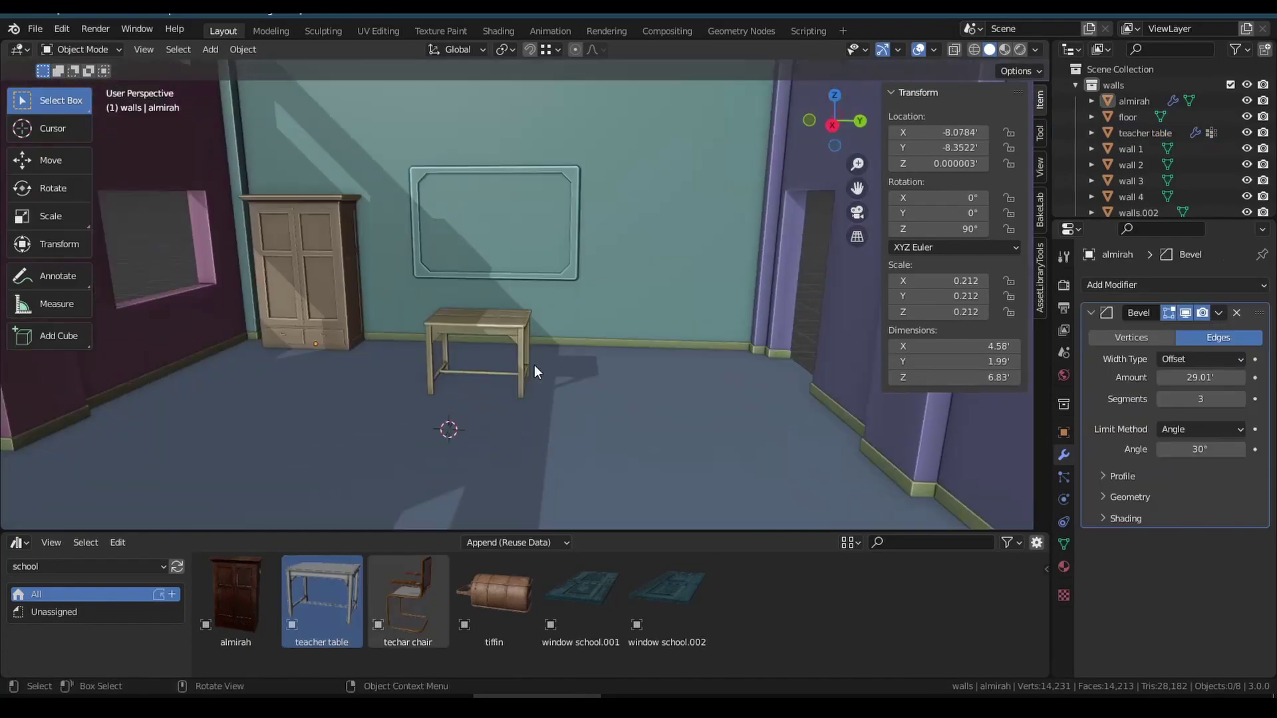
Add the teacher chair, scaled, turned to 205° and set beside the table, plus a student table
{"action": "left_click_drag", "start_coordinate": [407, 599], "coordinate": [582, 385]}
{"action": "middle_click_drag", "start_coordinate": [582, 384], "coordinate": [661, 189]}
{"action": "key", "text": "KP_7"}
{"action": "key", "text": "s"}
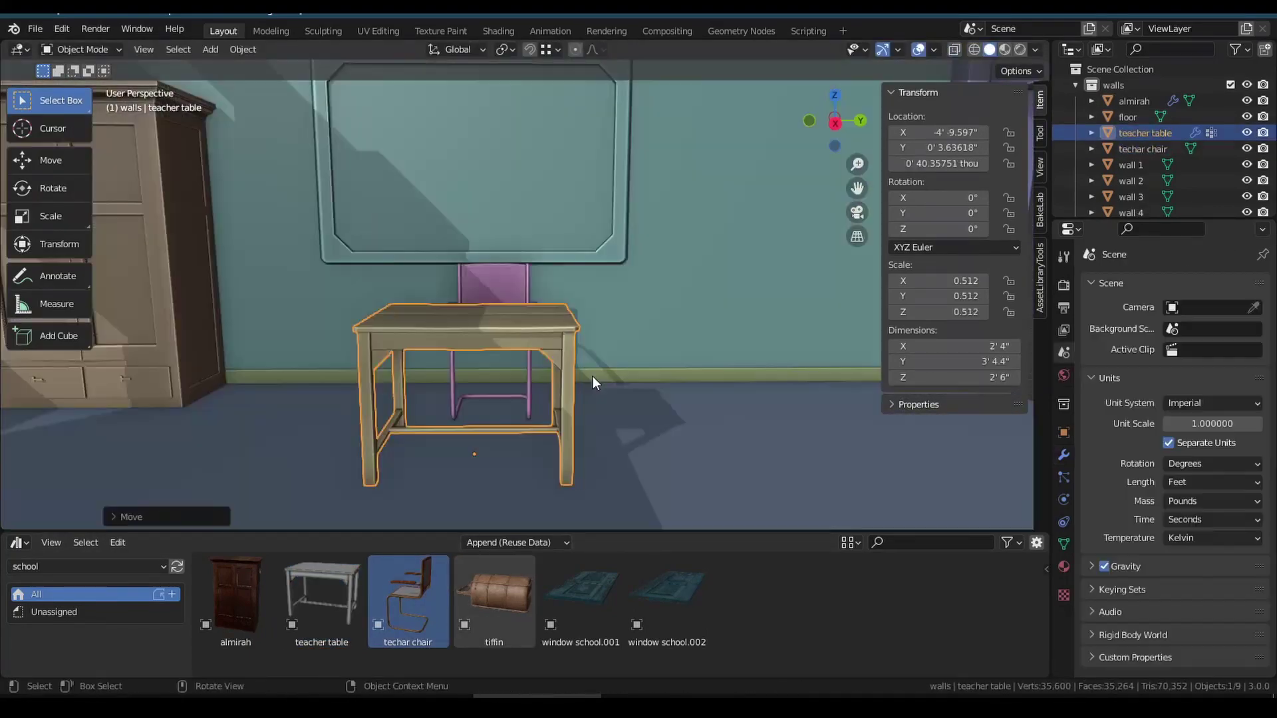
{"action": "key", "text": "r"}
{"action": "key", "text": "z"}
{"action": "left_click", "coordinate": [534, 328]}
{"action": "middle_click_drag", "start_coordinate": [534, 328], "coordinate": [604, 388]}
{"action": "key", "text": "g"}
{"action": "left_click", "coordinate": [516, 353]}
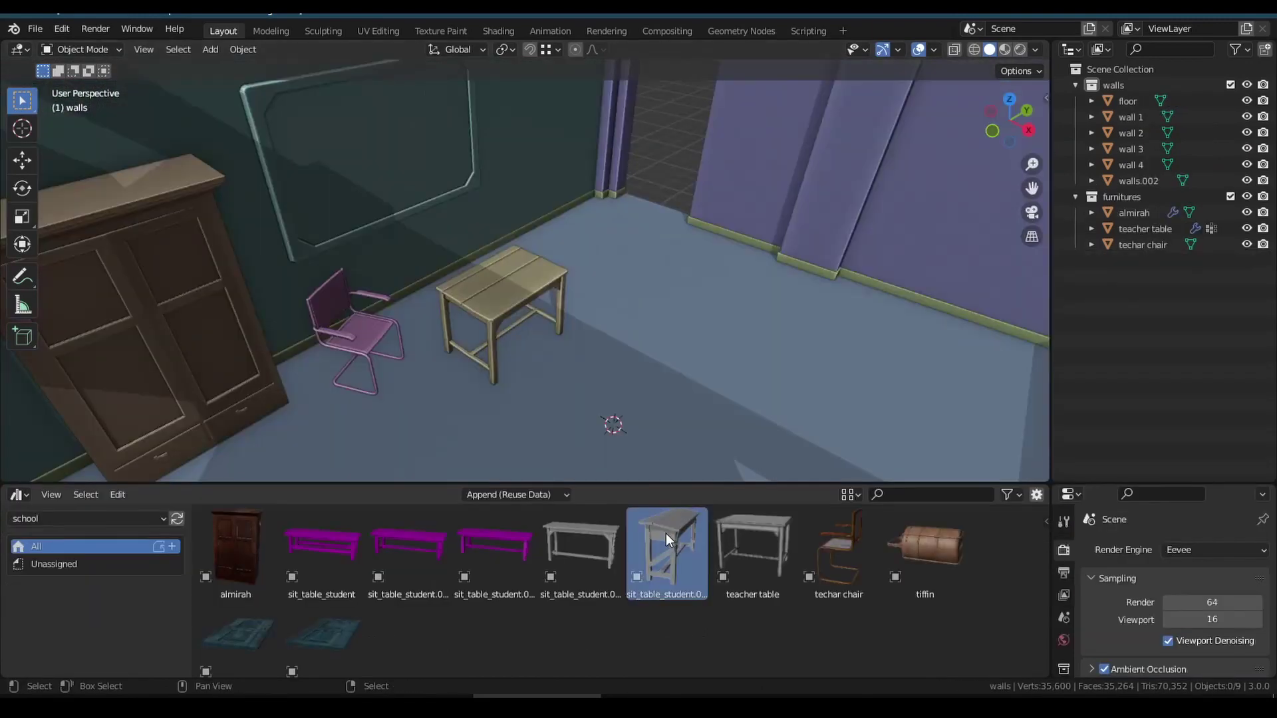
{"action": "left_click_drag", "start_coordinate": [669, 539], "coordinate": [688, 372]}
{"action": "middle_click_drag", "start_coordinate": [689, 371], "coordinate": [541, 325]}
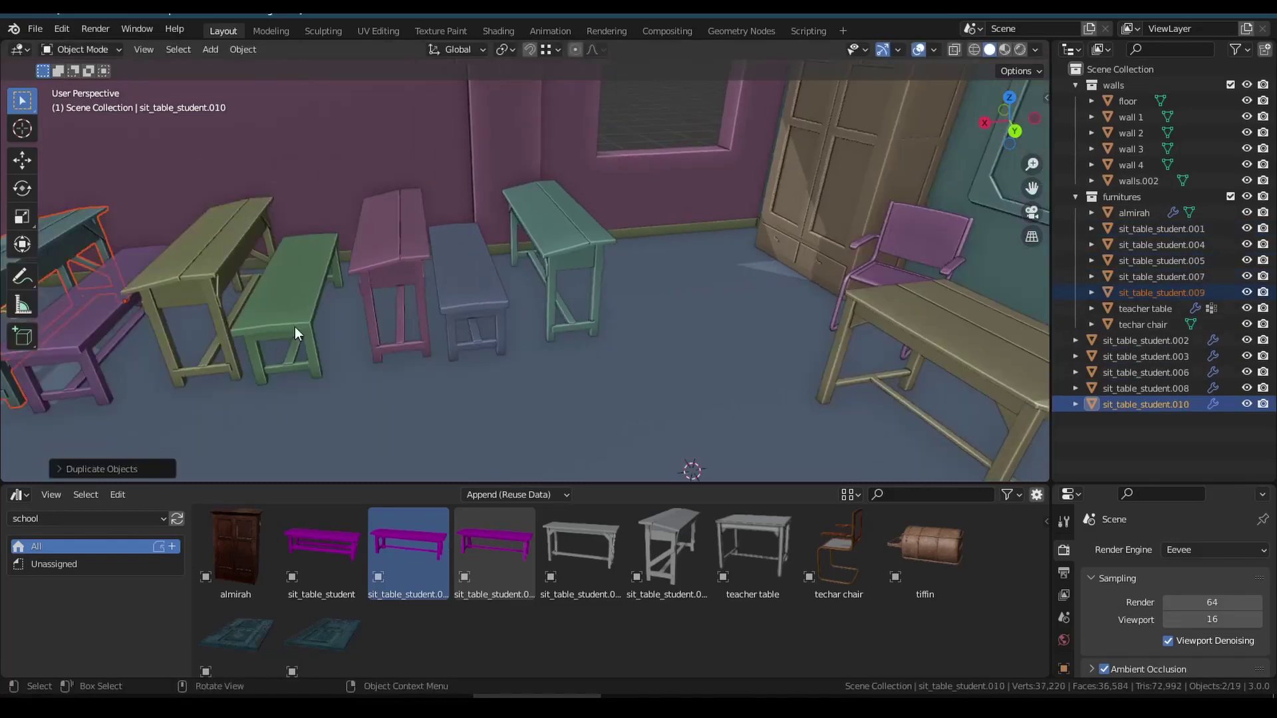
Arrange the duplicated student tables into two rows across the classroom from the top view
{"action": "middle_click_drag", "start_coordinate": [294, 326], "coordinate": [475, 244]}
{"action": "key", "text": "KP_7"}
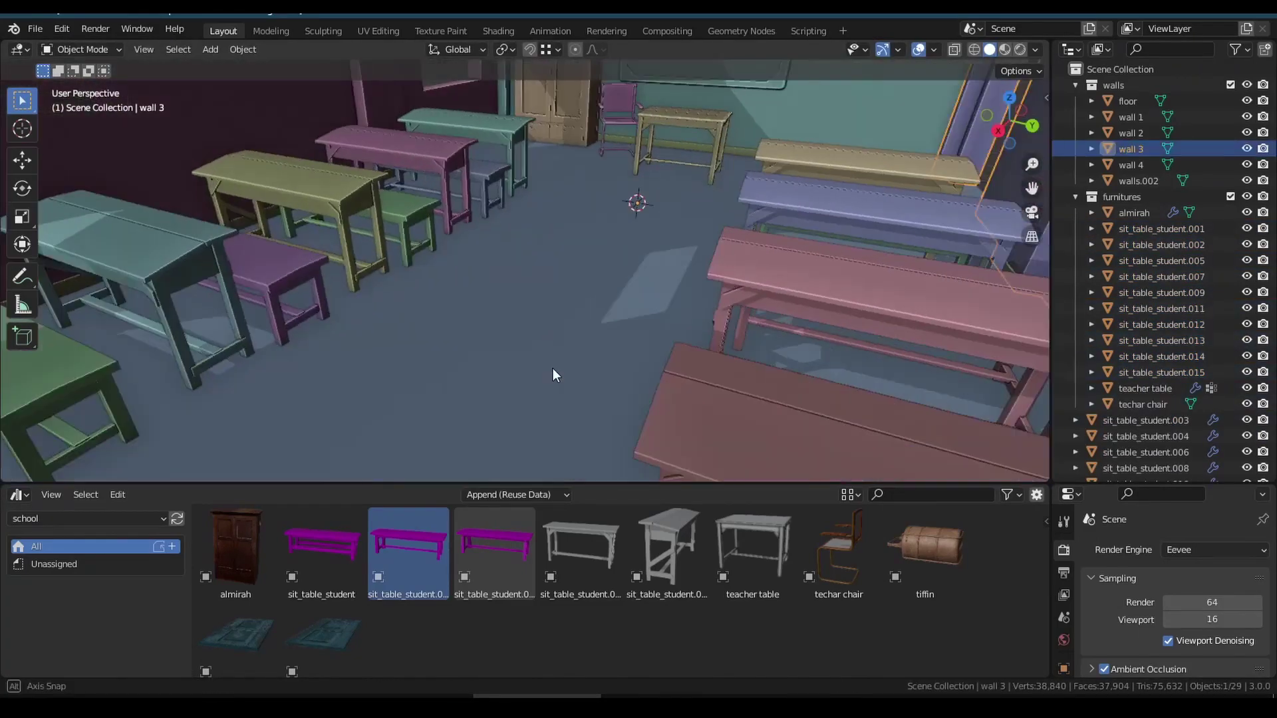
{"action": "middle_click_drag", "start_coordinate": [552, 368], "coordinate": [509, 457]}
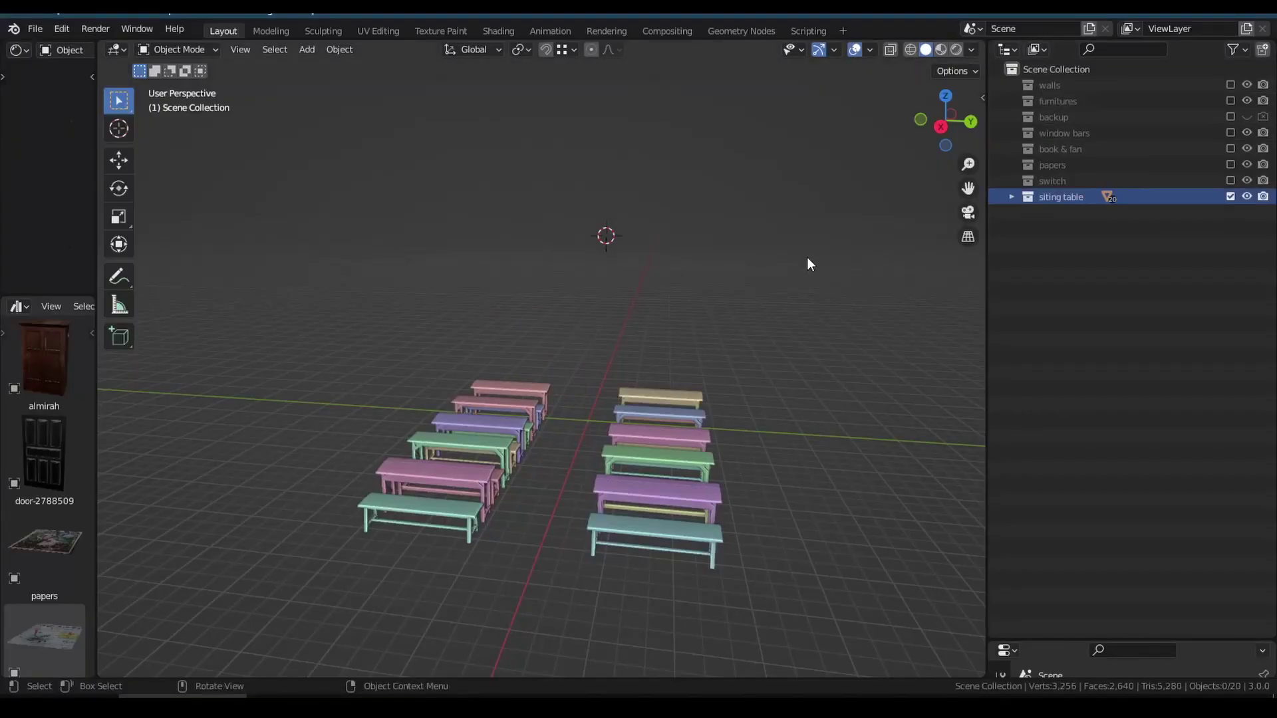
{"action": "scroll", "coordinate": [288, 502], "scroll_direction": "up", "scroll_amount": 2}
{"action": "middle_click_drag", "start_coordinate": [289, 501], "coordinate": [693, 395]}
{"action": "scroll", "coordinate": [733, 439], "scroll_direction": "down", "scroll_amount": 5}
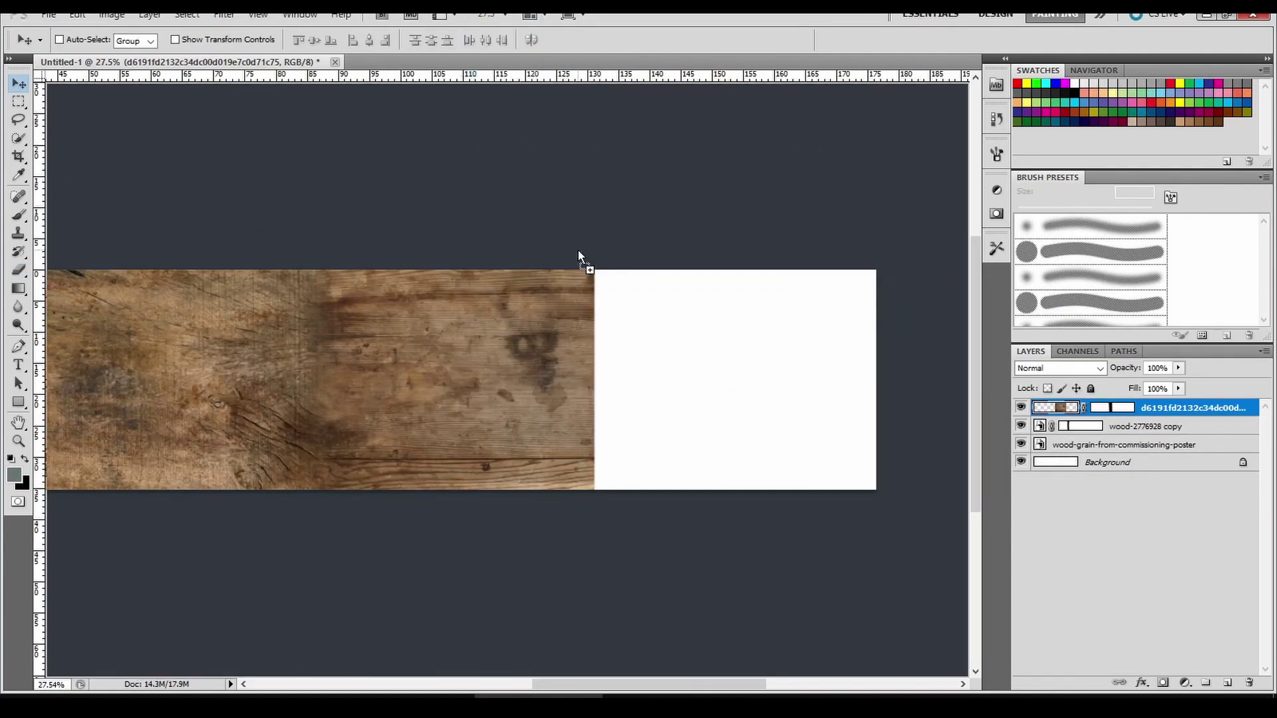
Place the wood_old_0032_01 texture as a layer over the blank white end of the strip
{"action": "left_click_drag", "start_coordinate": [578, 255], "coordinate": [576, 261]}
{"action": "left_click_drag", "start_coordinate": [519, 321], "coordinate": [761, 328]}
{"action": "key", "text": "Return"}
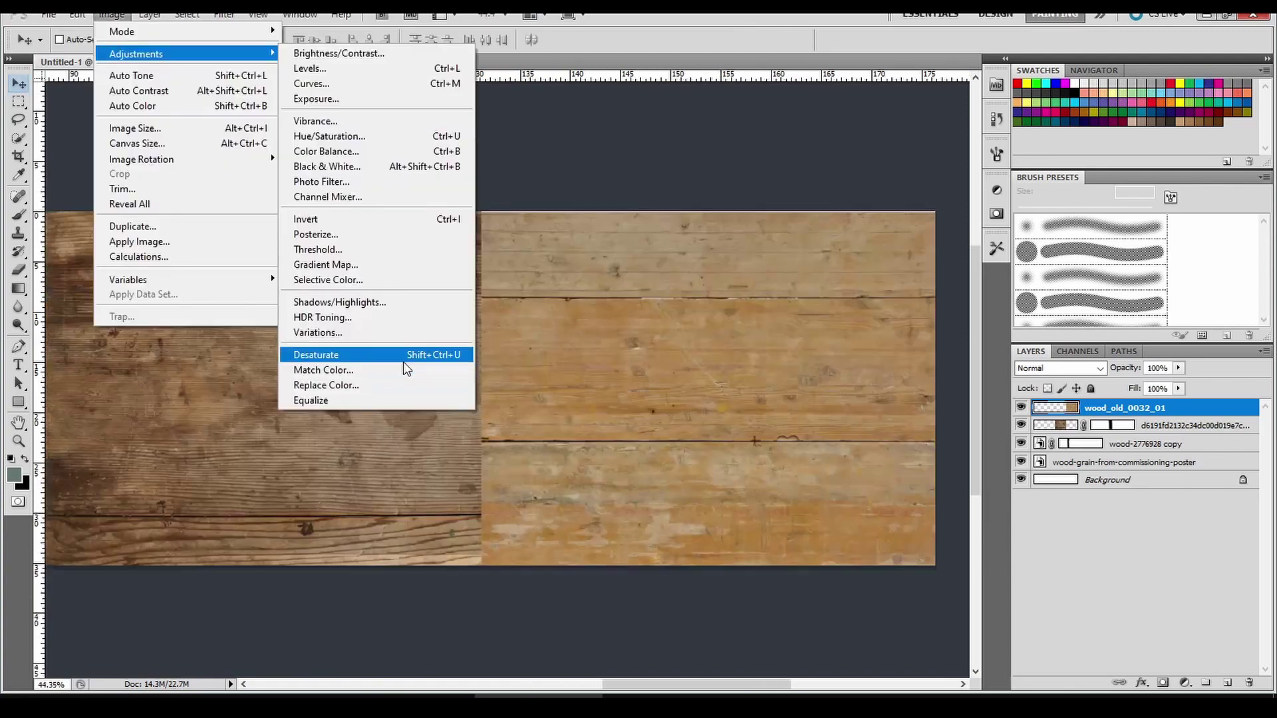
Colour-match the new wood with Match Color, source Untitled-1, layer wood-2776928 copy
{"action": "left_click", "coordinate": [406, 370]}
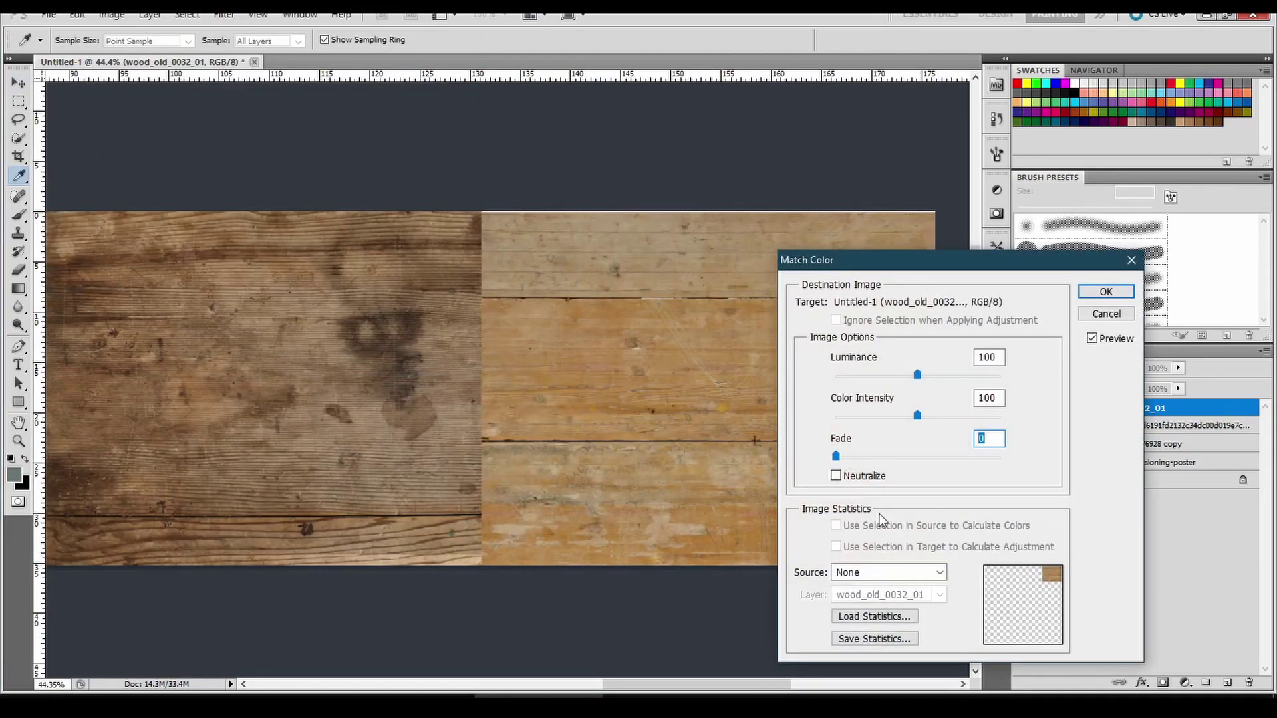
{"action": "left_click", "coordinate": [873, 601]}
{"action": "left_click", "coordinate": [885, 595]}
{"action": "left_click", "coordinate": [881, 656]}
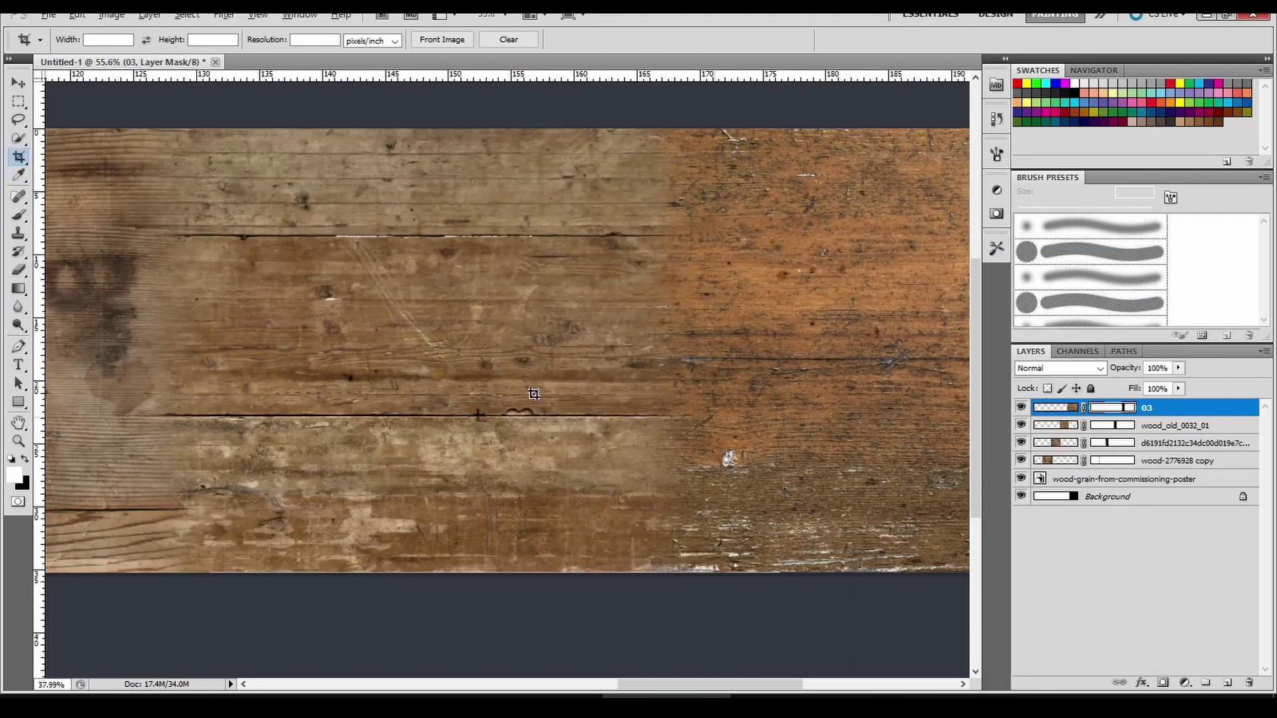
{"action": "scroll", "coordinate": [533, 394], "scroll_direction": "down", "scroll_amount": 3, "text": "alt"}
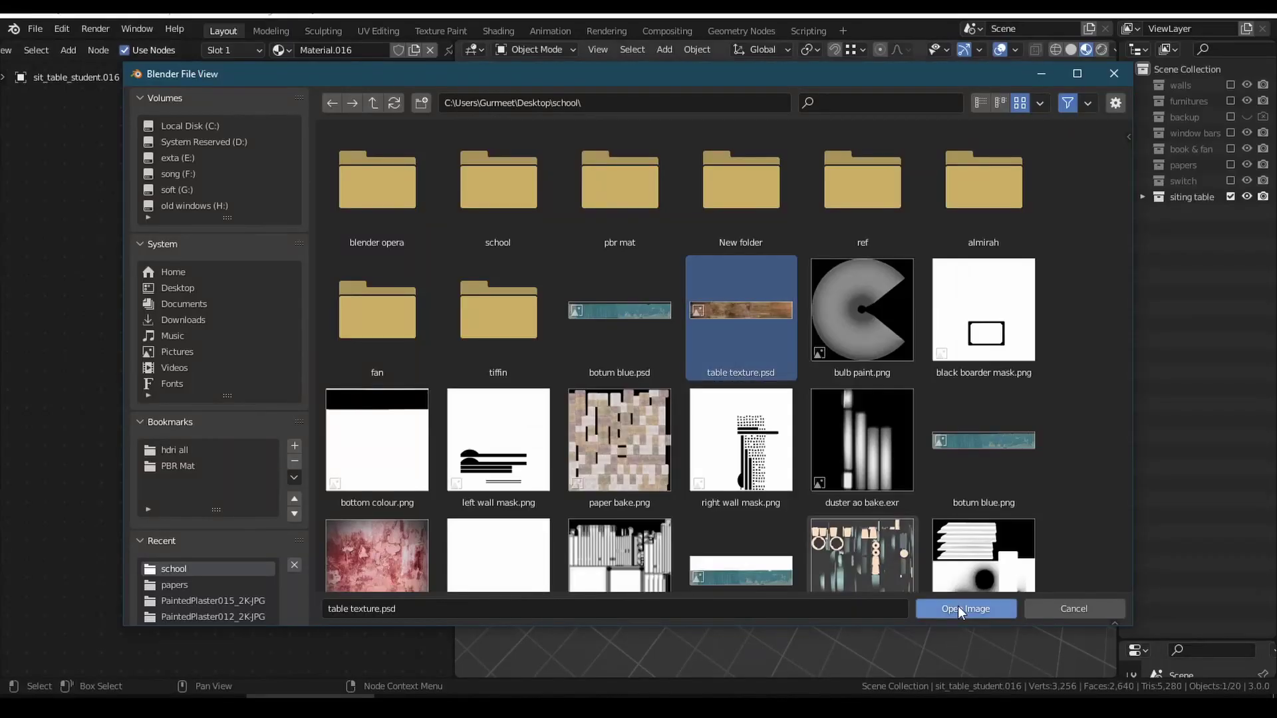
Load table texture.psd as the student table's image and shift the wood texture along X
{"action": "left_click", "coordinate": [961, 610]}
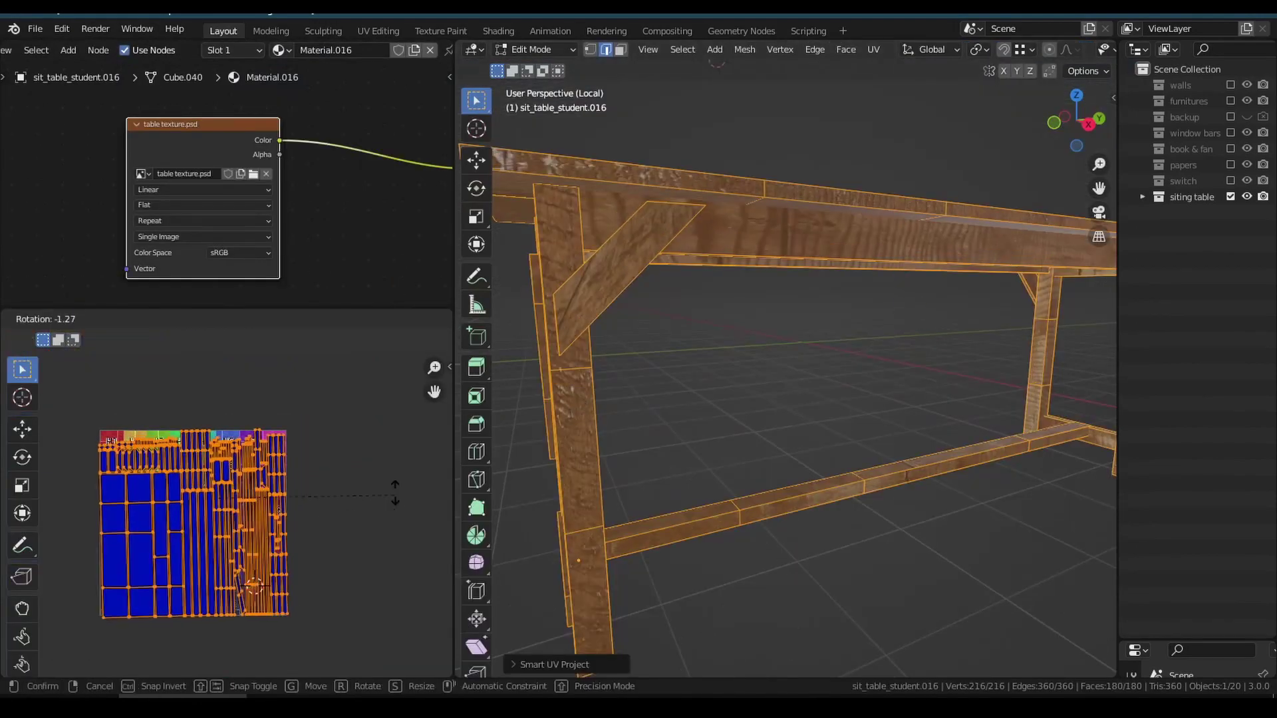
{"action": "key", "text": "Tab"}
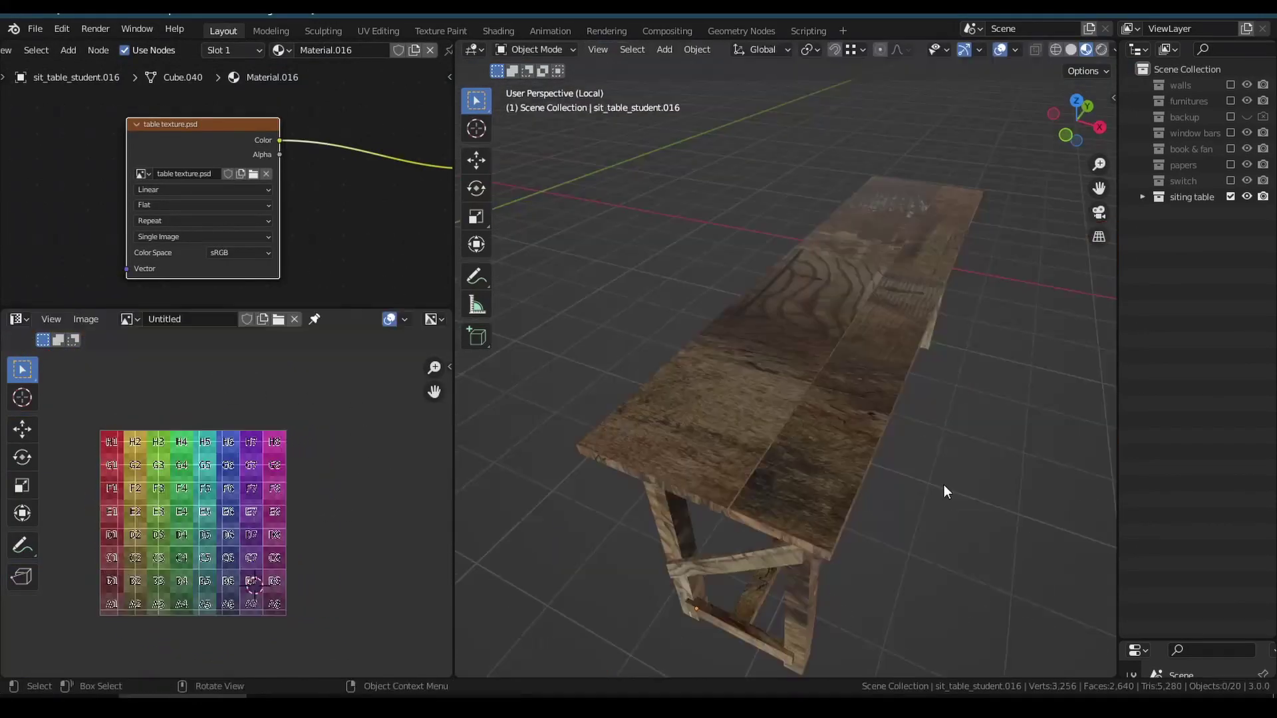
{"action": "middle_click_drag", "start_coordinate": [944, 485], "coordinate": [900, 505]}
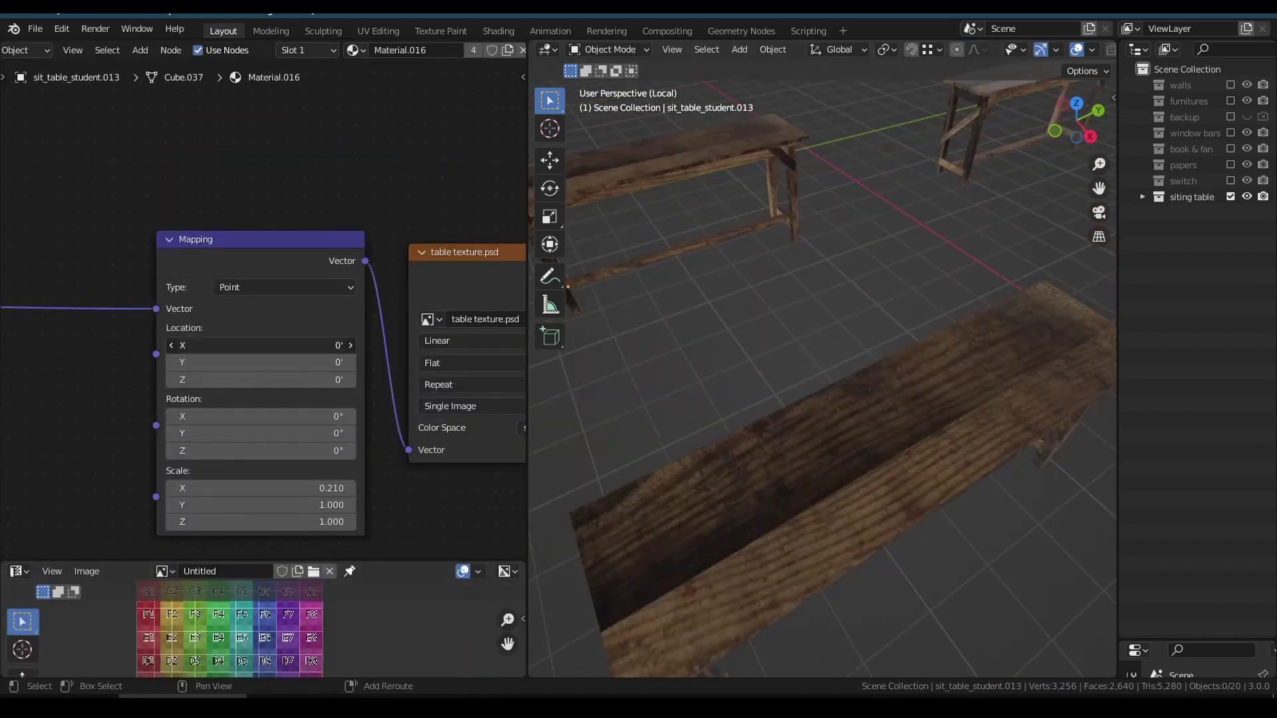
{"action": "left_click_drag", "start_coordinate": [259, 346], "coordinate": [352, 345]}
{"action": "middle_click_drag", "start_coordinate": [828, 399], "coordinate": [747, 436]}
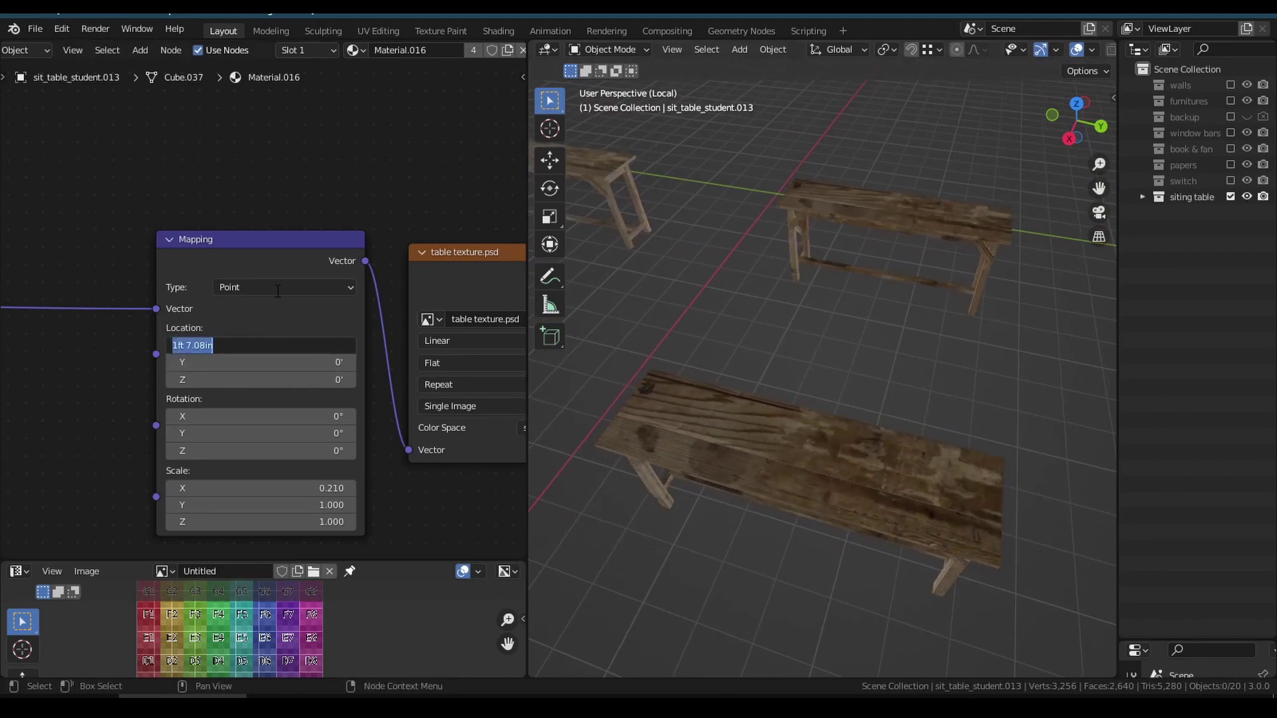
{"action": "scroll", "coordinate": [231, 193], "scroll_direction": "down", "scroll_amount": 1}
Link Combine XYZ into Mapping and add Object Info and Math nodes to the table material
{"action": "key", "text": "shift+a"}
{"action": "left_click", "coordinate": [249, 300]}
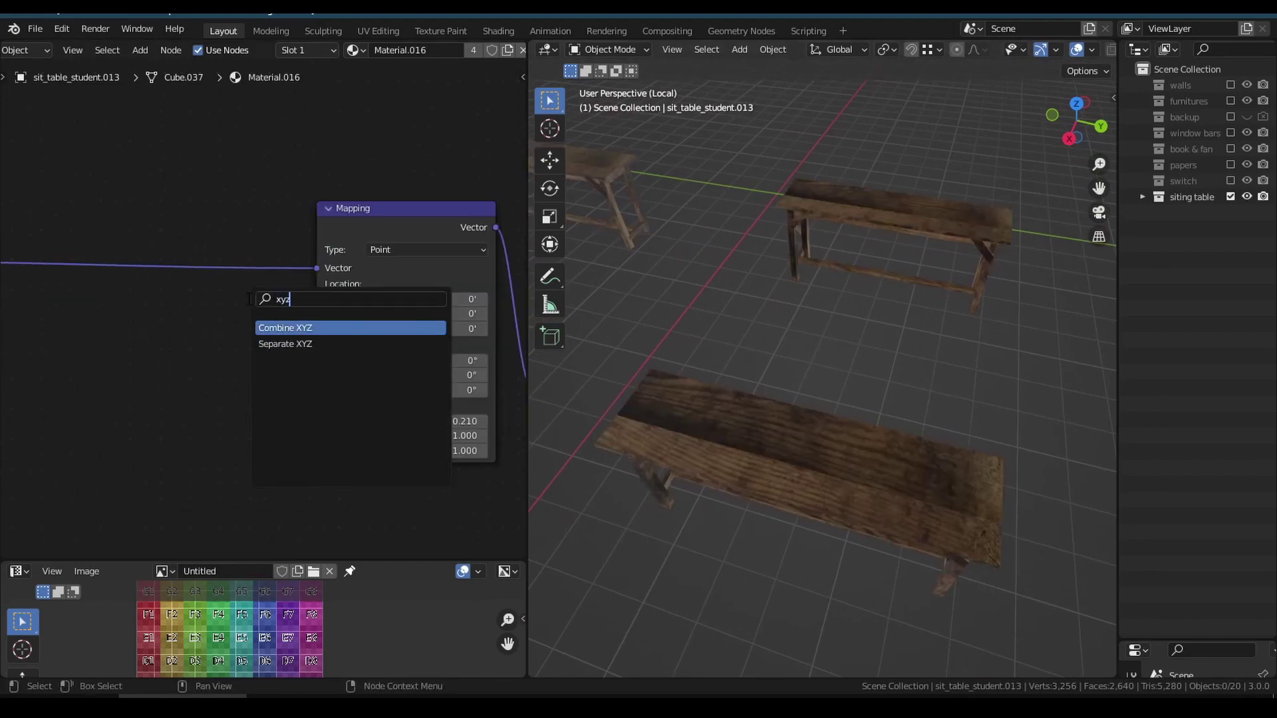
{"action": "left_click_drag", "start_coordinate": [231, 354], "coordinate": [317, 368]}
{"action": "key", "text": "shift+a"}
{"action": "left_click", "coordinate": [196, 311]}
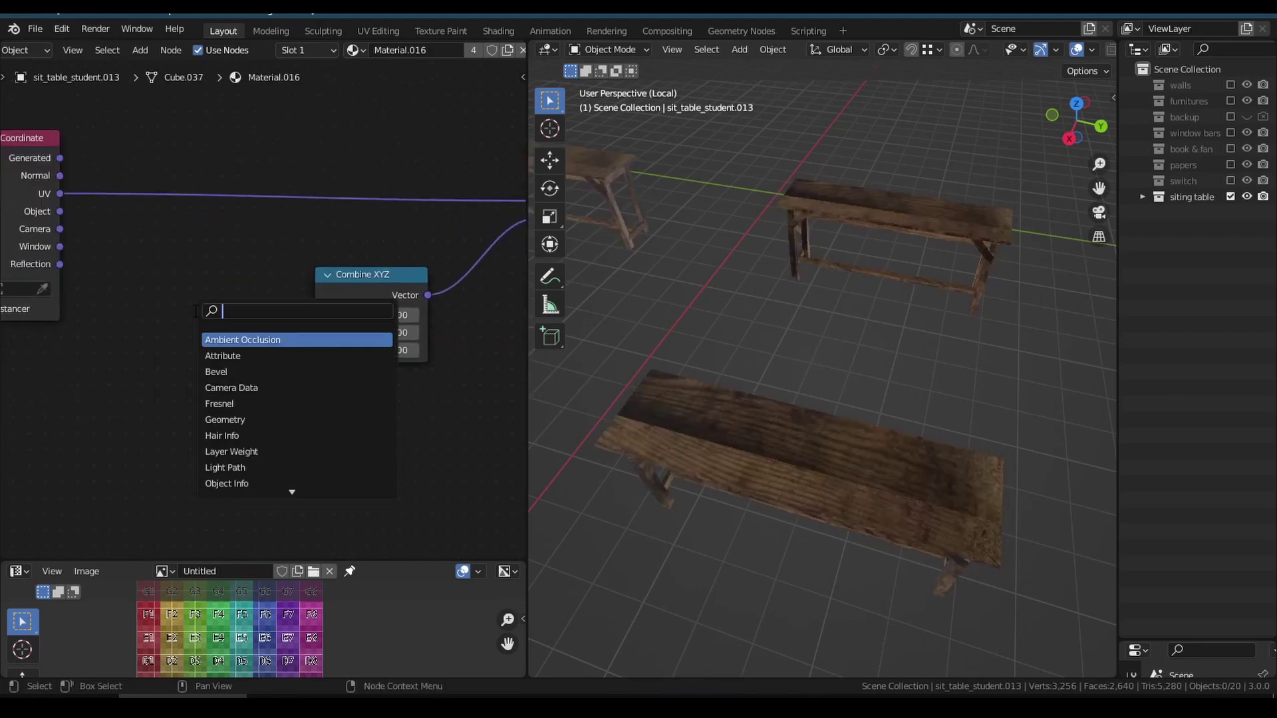
{"action": "left_click", "coordinate": [125, 360]}
{"action": "left_click_drag", "start_coordinate": [424, 324], "coordinate": [385, 266]}
{"action": "type", "text": "math"}
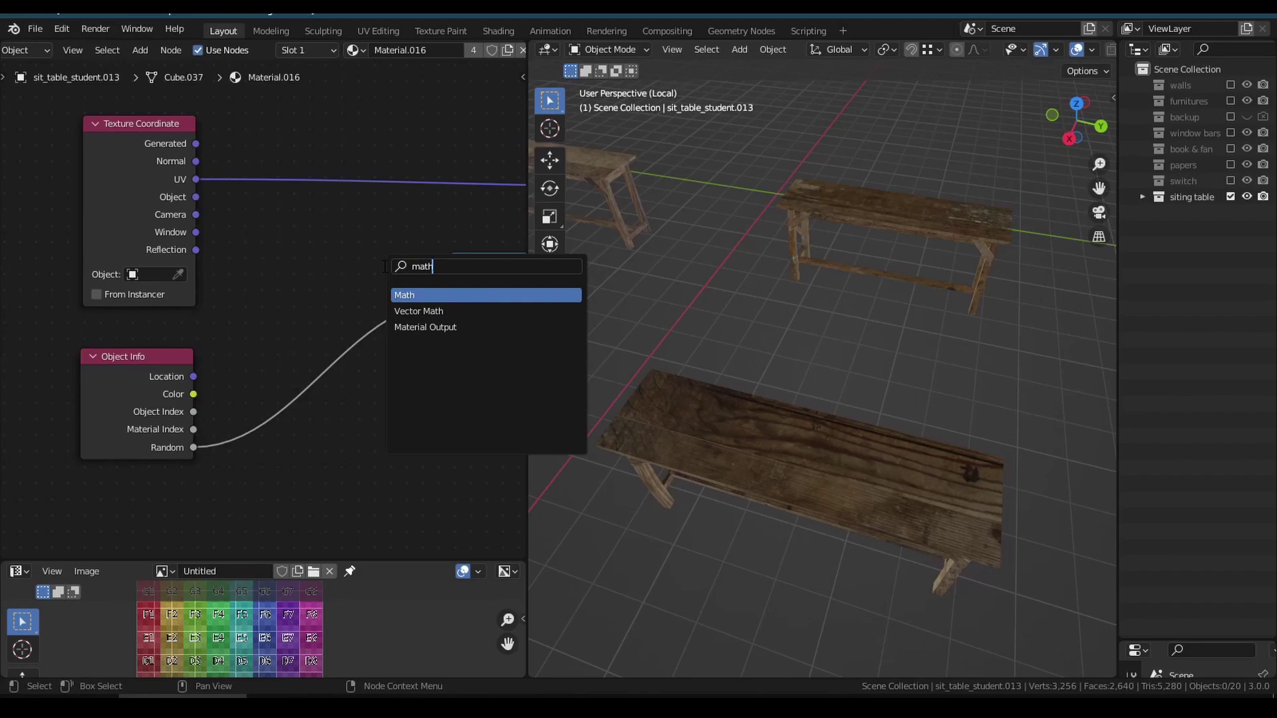
{"action": "left_click", "coordinate": [308, 290]}
{"action": "scroll", "coordinate": [917, 475], "scroll_direction": "down", "scroll_amount": 3}
Maximise the 3D view and exit local view to see all textured tables and benches
{"action": "key", "text": "ctrl+space"}
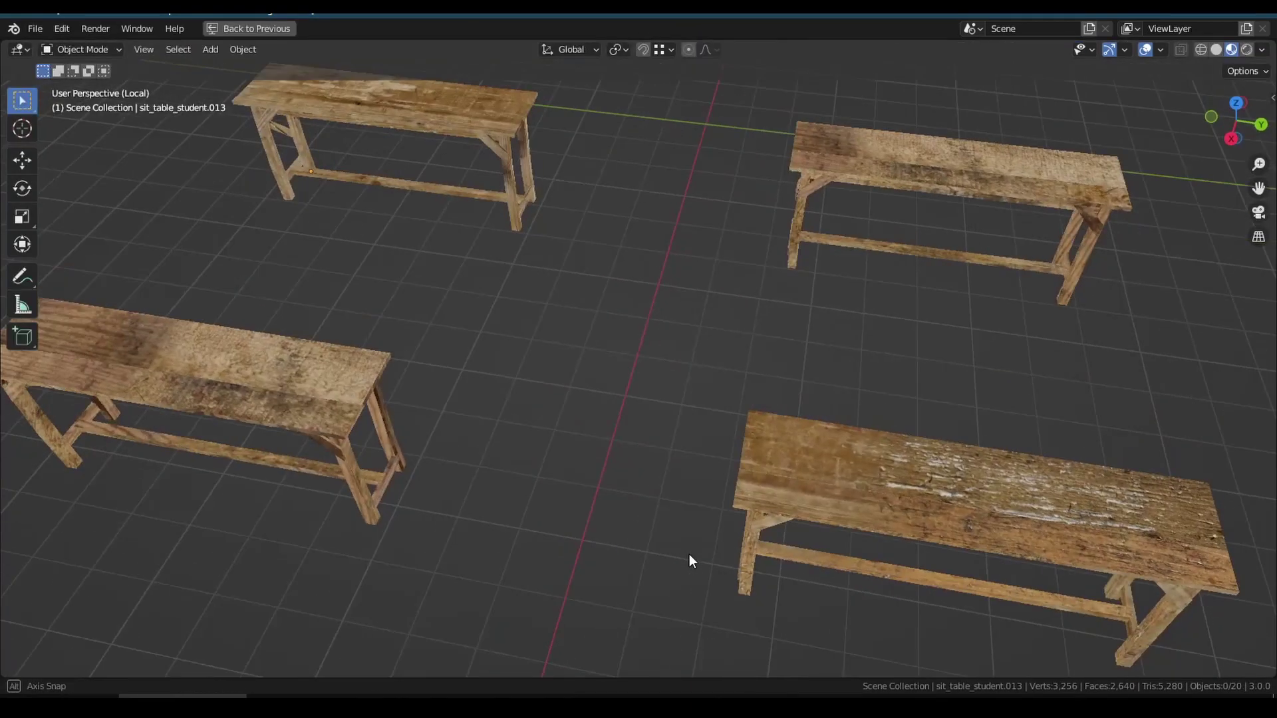
{"action": "middle_click_drag", "start_coordinate": [689, 554], "coordinate": [721, 454]}
{"action": "scroll", "coordinate": [721, 454], "scroll_direction": "down", "scroll_amount": 5}
{"action": "middle_click_drag", "start_coordinate": [632, 526], "coordinate": [399, 528]}
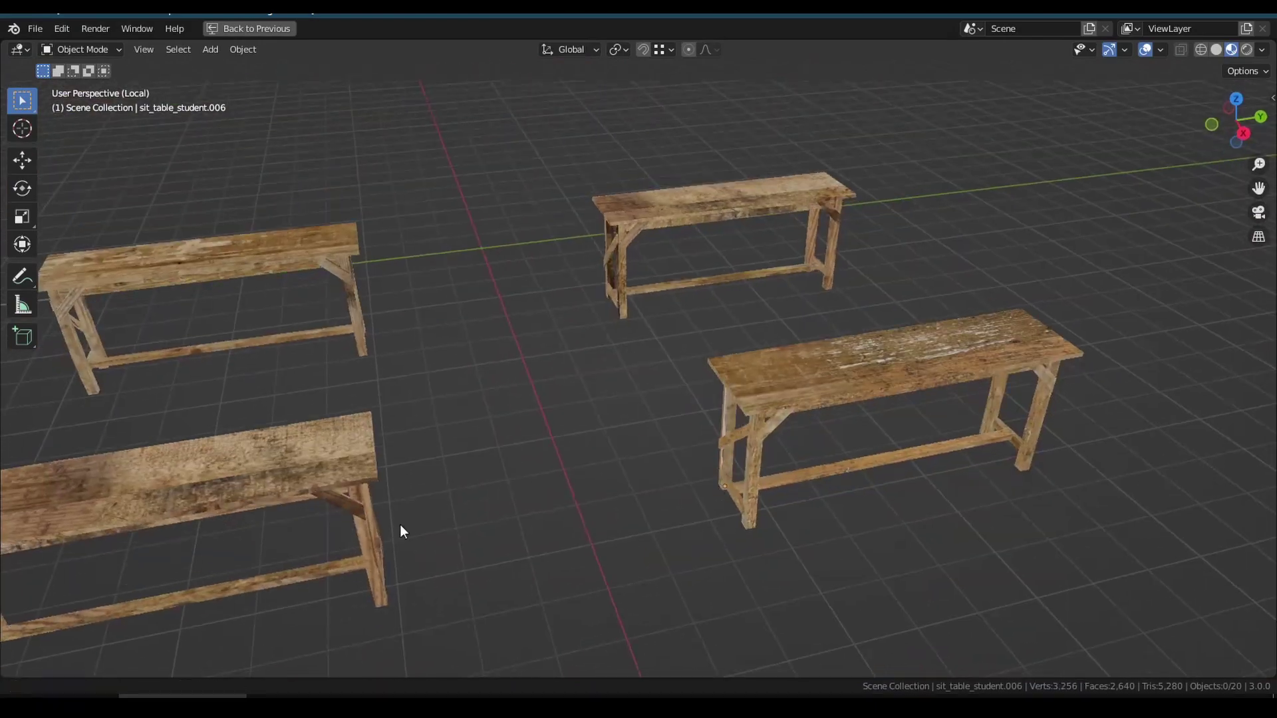
{"action": "key", "text": "KP_Divide"}
{"action": "middle_click_drag", "start_coordinate": [793, 406], "coordinate": [976, 445]}
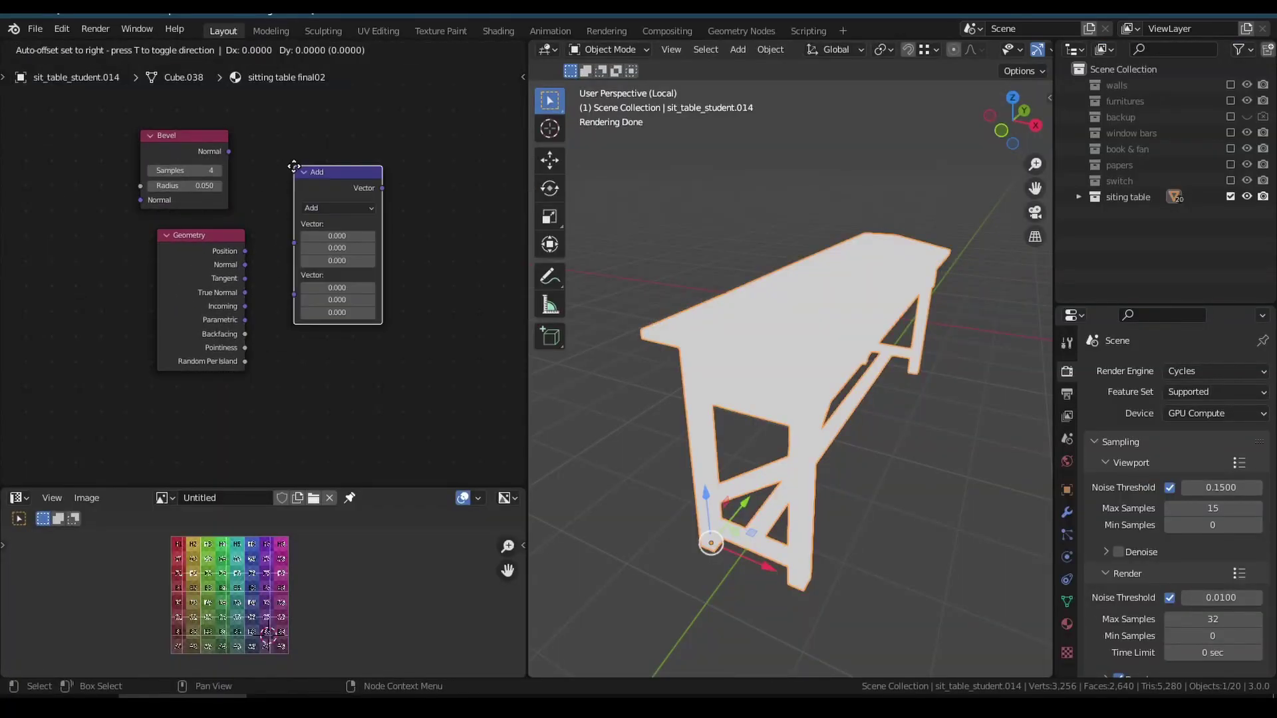
Link Geometry Normal into the Vector Math node, set it to Distance and preview it
{"action": "left_click_drag", "start_coordinate": [245, 264], "coordinate": [294, 256]}
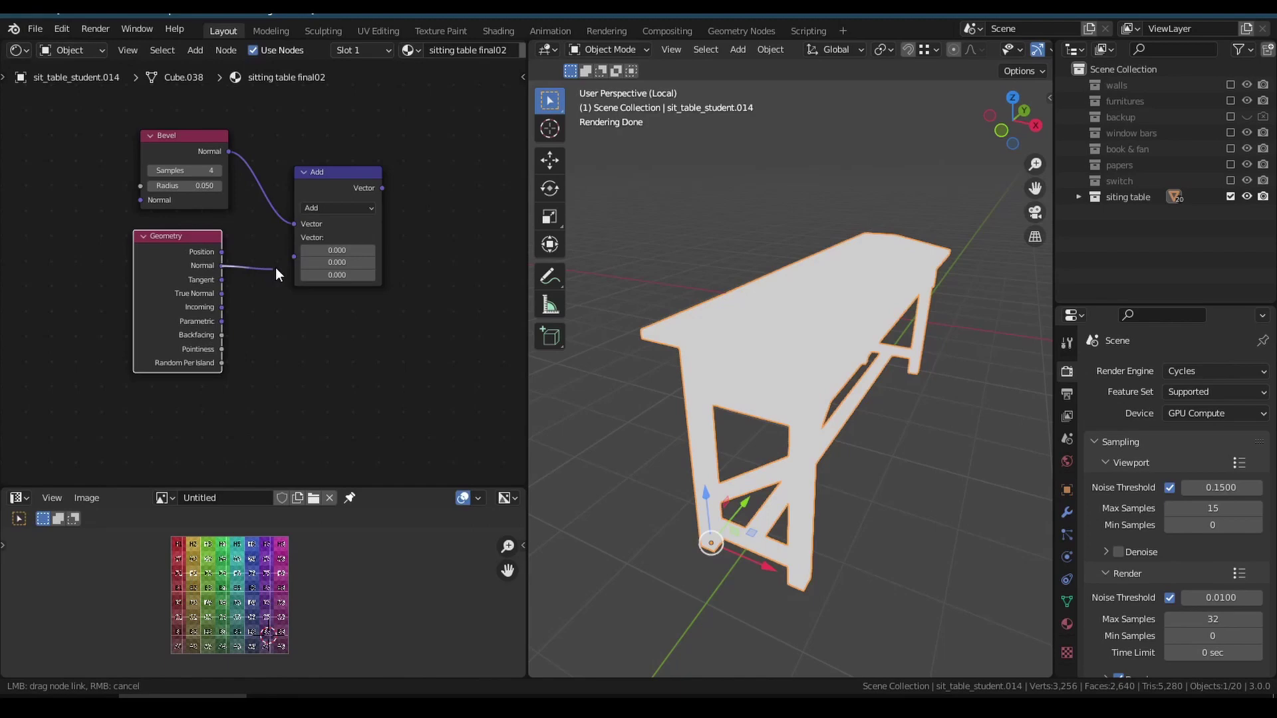
{"action": "left_click", "coordinate": [338, 208]}
{"action": "left_click", "coordinate": [346, 390]}
{"action": "left_click", "coordinate": [326, 190], "text": "ctrl+shift"}
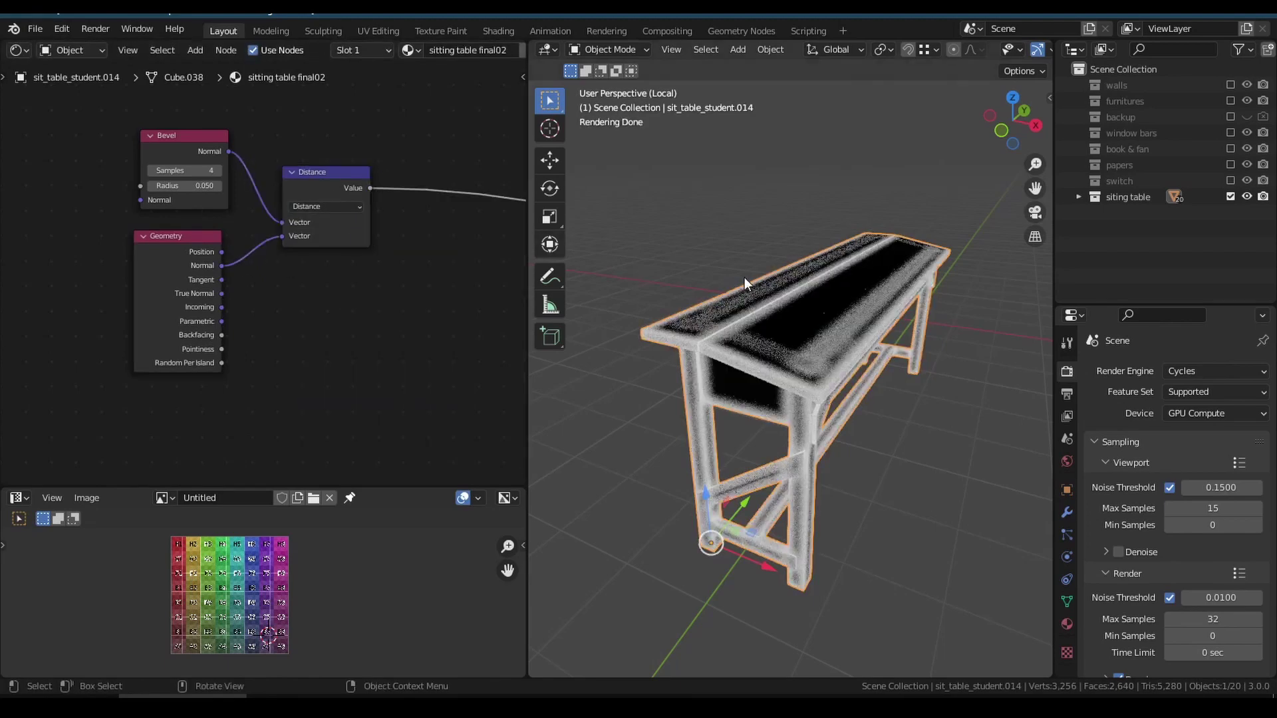
{"action": "scroll", "coordinate": [202, 119], "scroll_direction": "up", "scroll_amount": 2}
Drive the Bevel Radius from the Map Range result and inspect the worn edges
{"action": "double_click", "coordinate": [216, 236]}
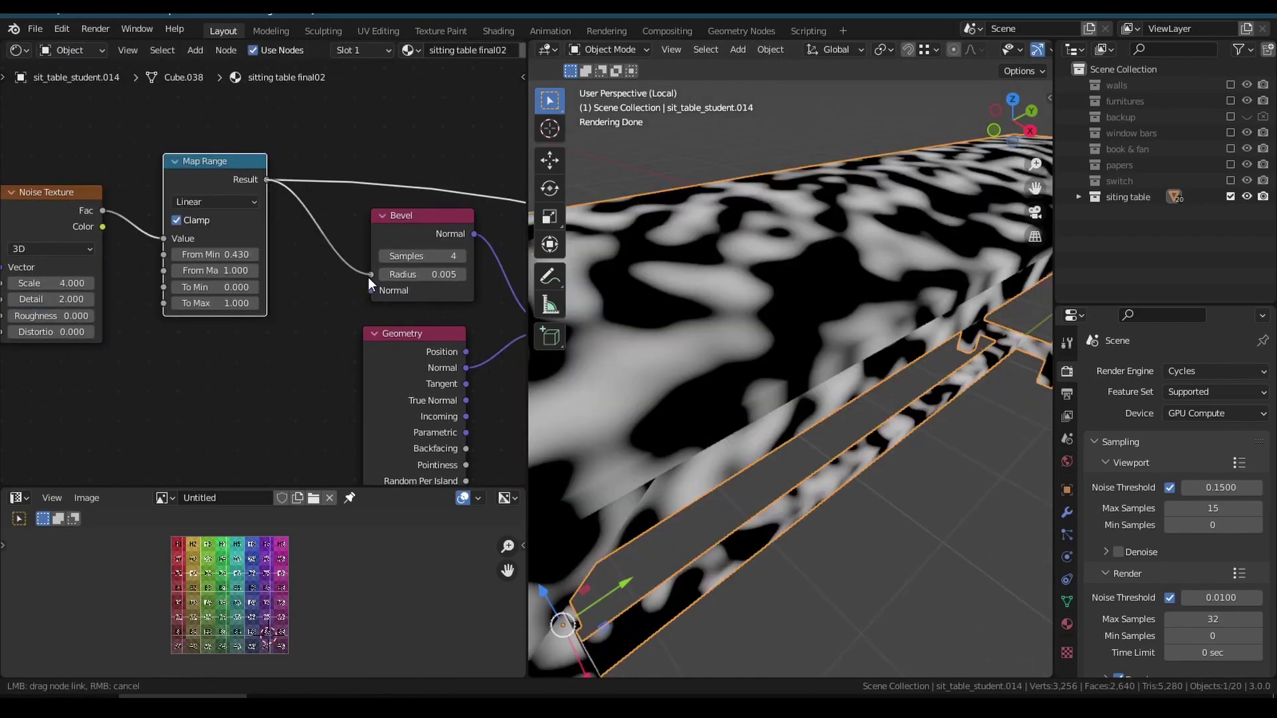
{"action": "left_click_drag", "start_coordinate": [368, 277], "coordinate": [370, 275]}
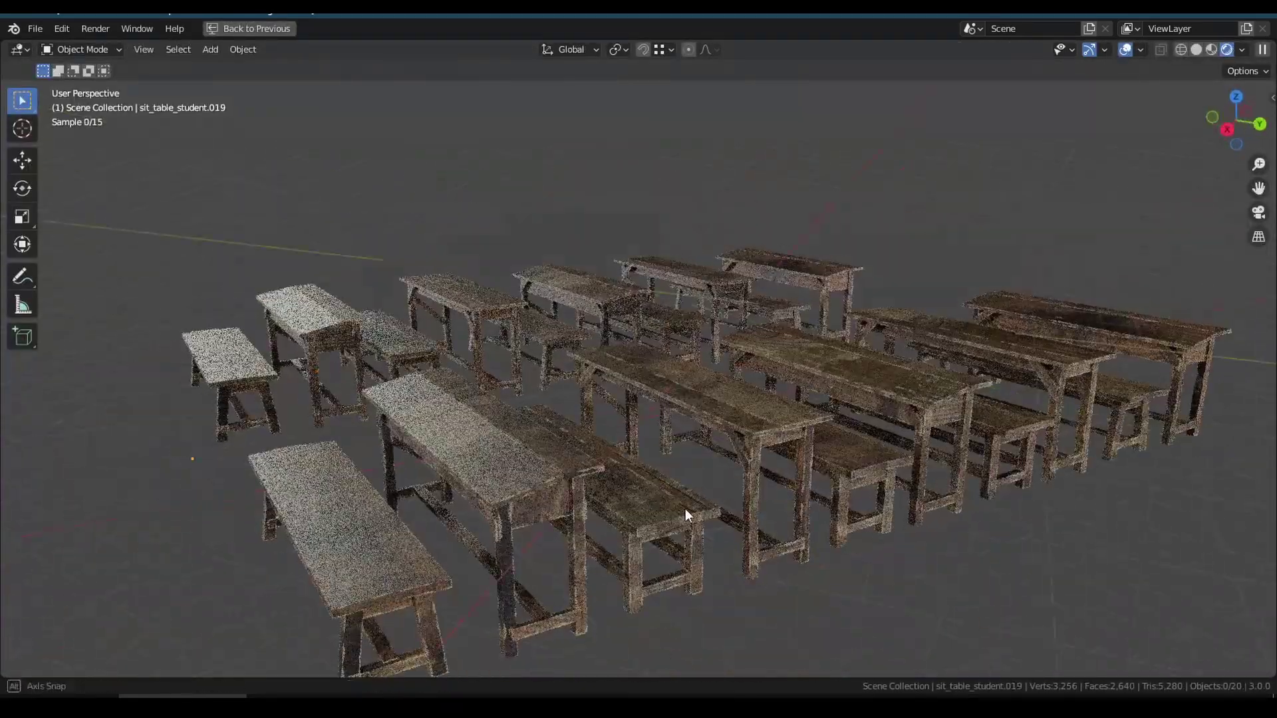
{"action": "middle_click_drag", "start_coordinate": [685, 516], "coordinate": [925, 511]}
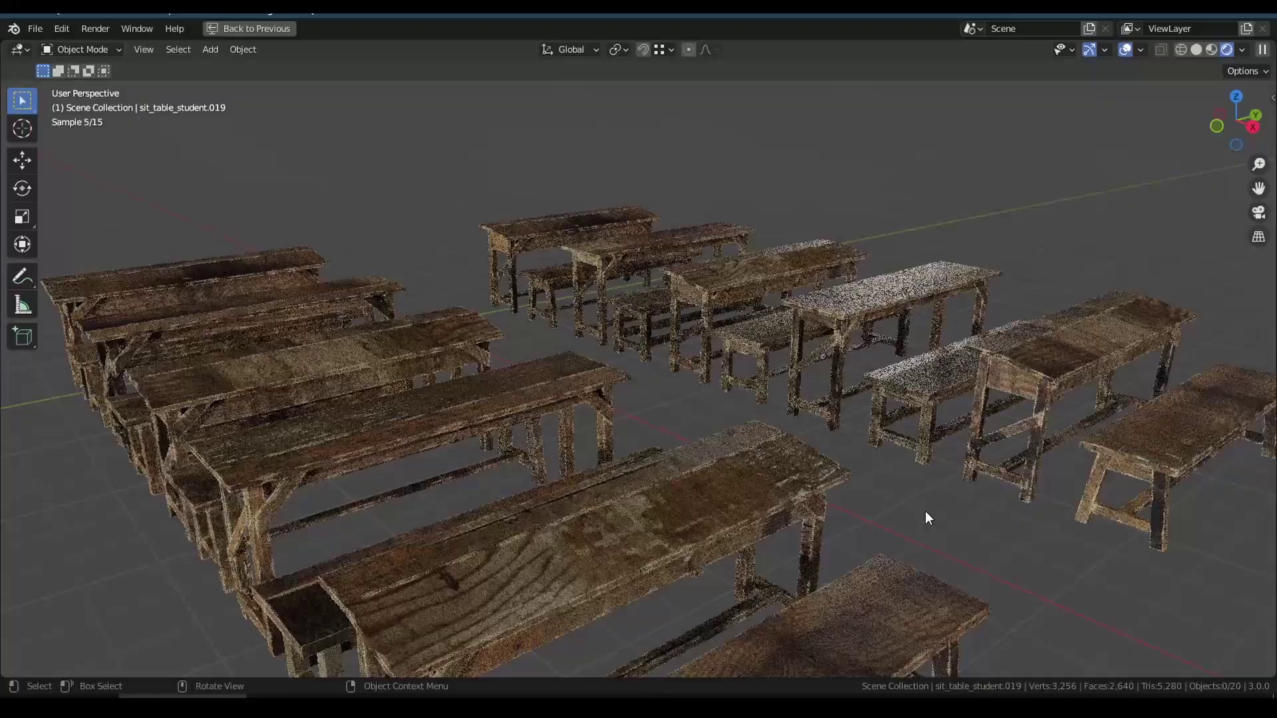
{"action": "middle_click_drag", "start_coordinate": [1160, 491], "coordinate": [1143, 513]}
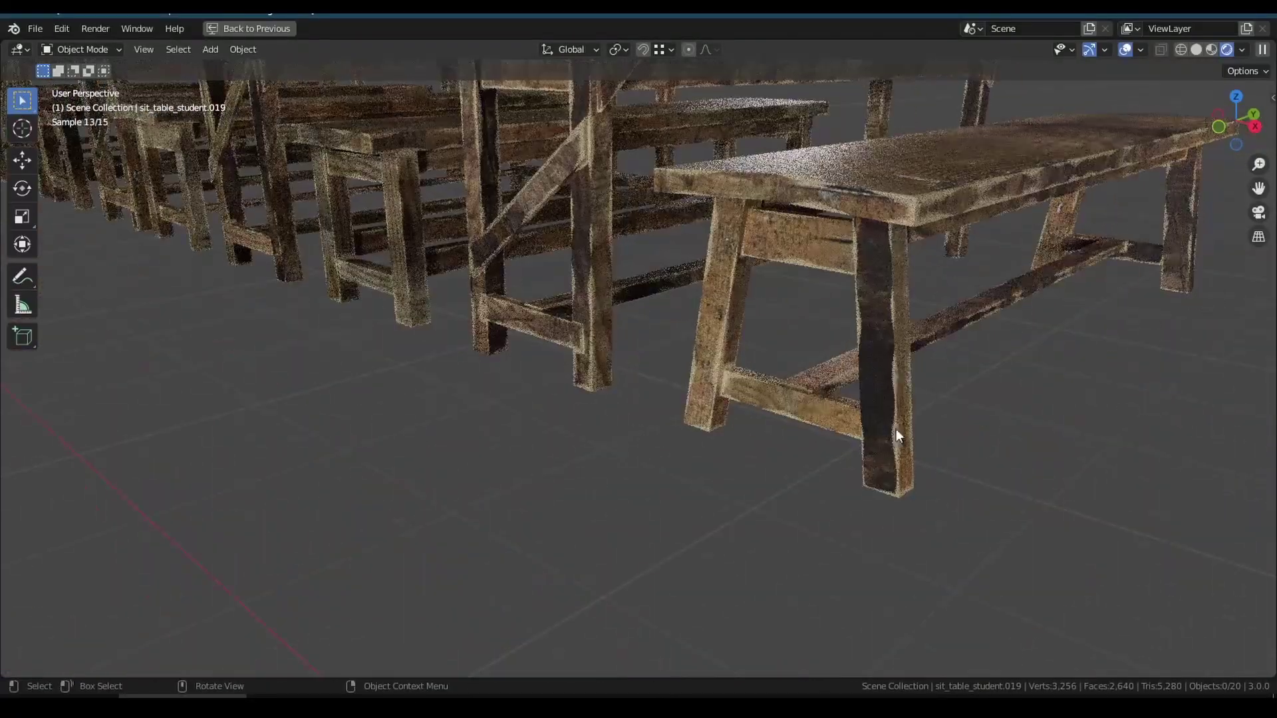
{"action": "middle_click_drag", "start_coordinate": [898, 433], "coordinate": [664, 318]}
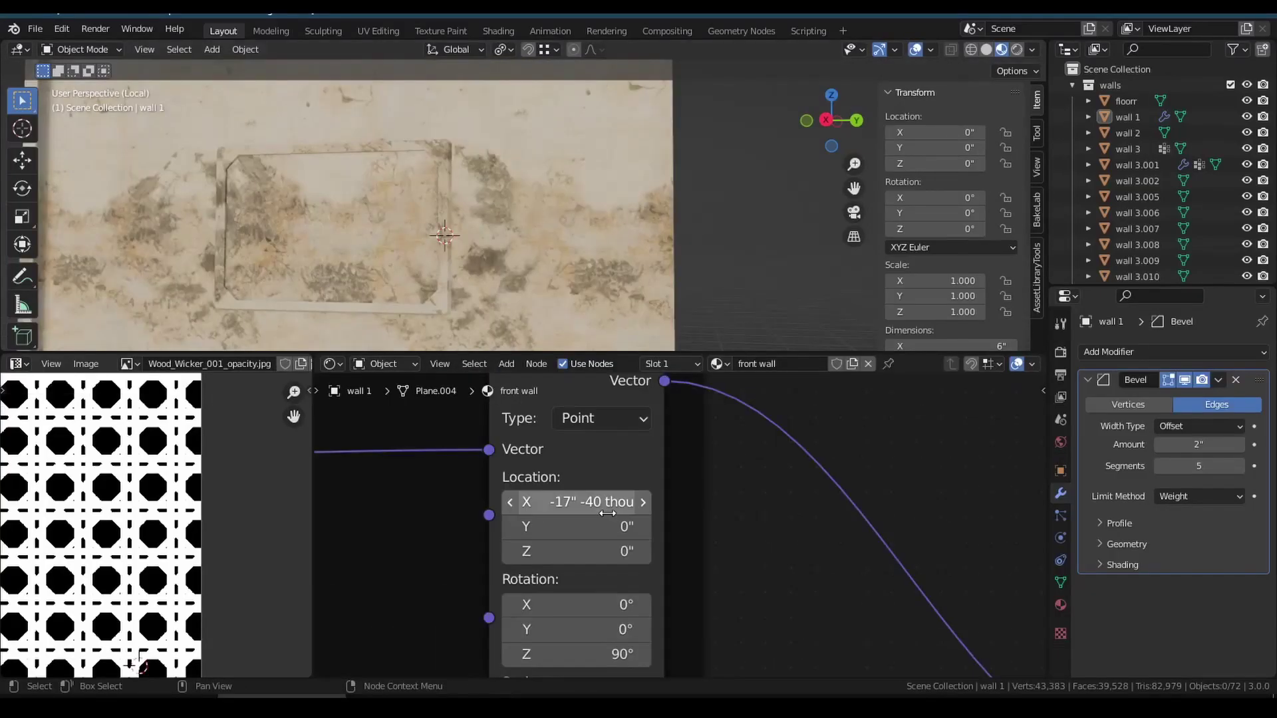
Shift the front wall texture's Mapping X location to -33"
{"action": "left_click_drag", "start_coordinate": [576, 501], "coordinate": [553, 502]}
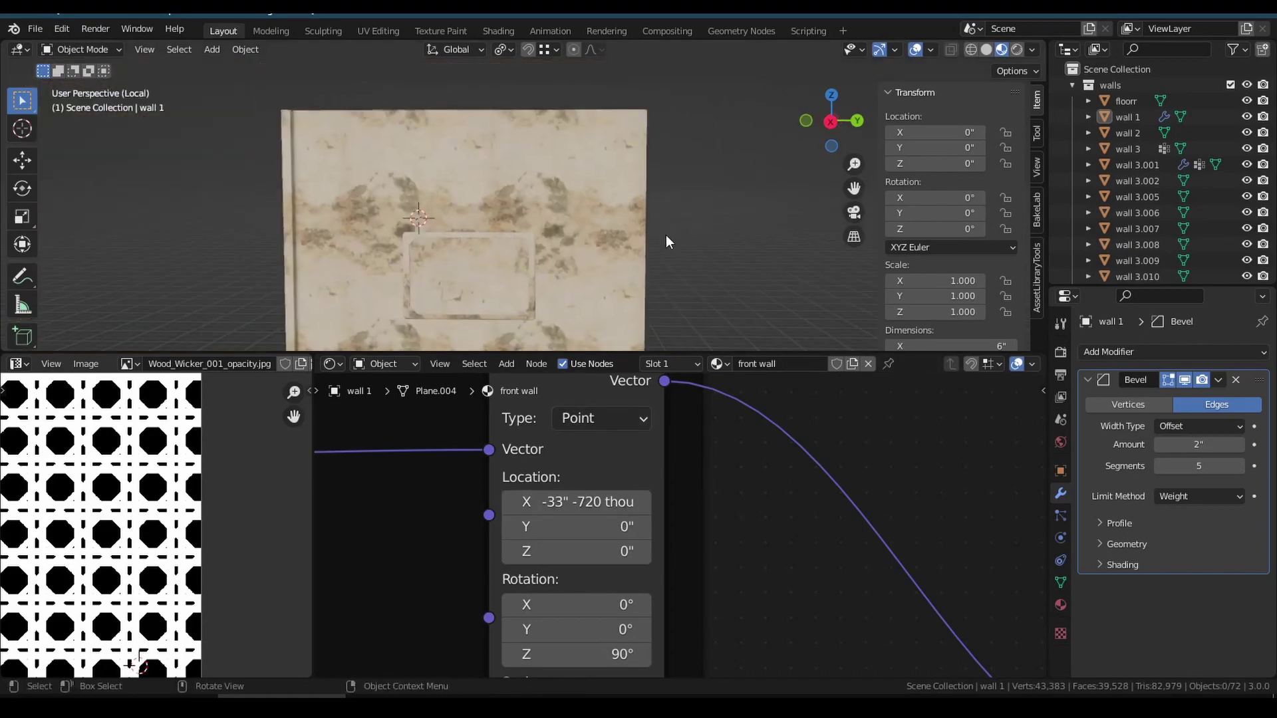
{"action": "scroll", "coordinate": [668, 242], "scroll_direction": "up", "scroll_amount": 4}
{"action": "key", "text": "ctrl+space"}
{"action": "middle_click_drag", "start_coordinate": [790, 401], "coordinate": [798, 366]}
{"action": "scroll", "coordinate": [775, 399], "scroll_direction": "up", "scroll_amount": 2}
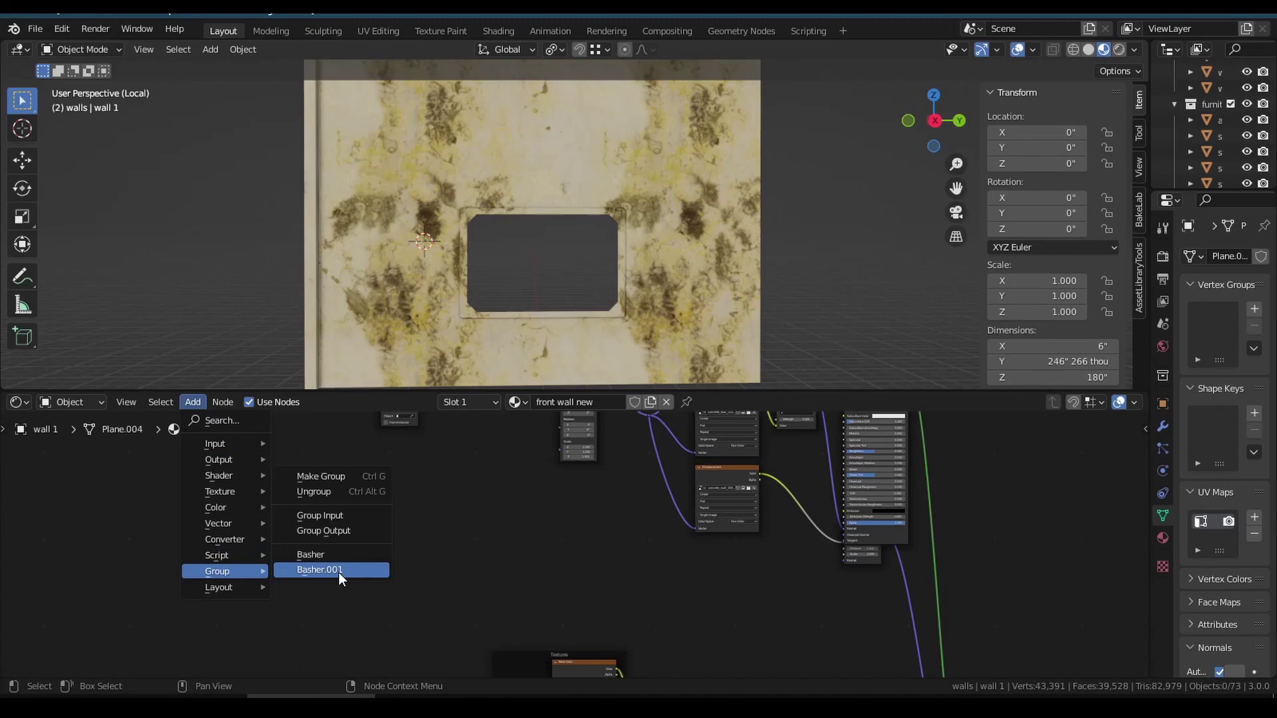
Replace the UV link with a Basher node feeding the Mapping node's Vector
{"action": "left_click", "coordinate": [351, 558]}
{"action": "scroll", "coordinate": [597, 580], "scroll_direction": "up", "scroll_amount": 2}
{"action": "scroll", "coordinate": [353, 481], "scroll_direction": "up", "scroll_amount": 2}
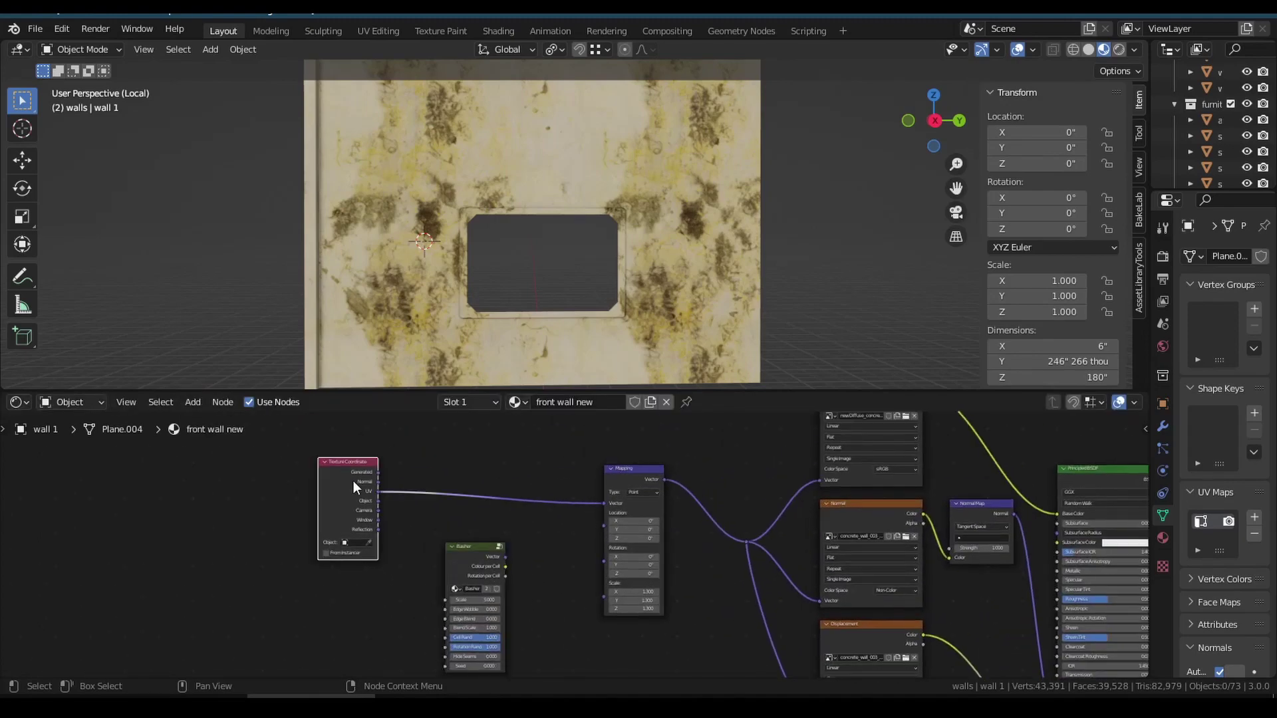
{"action": "right_click_drag", "start_coordinate": [398, 486], "coordinate": [429, 522], "text": "ctrl"}
{"action": "left_click_drag", "start_coordinate": [474, 547], "coordinate": [424, 486]}
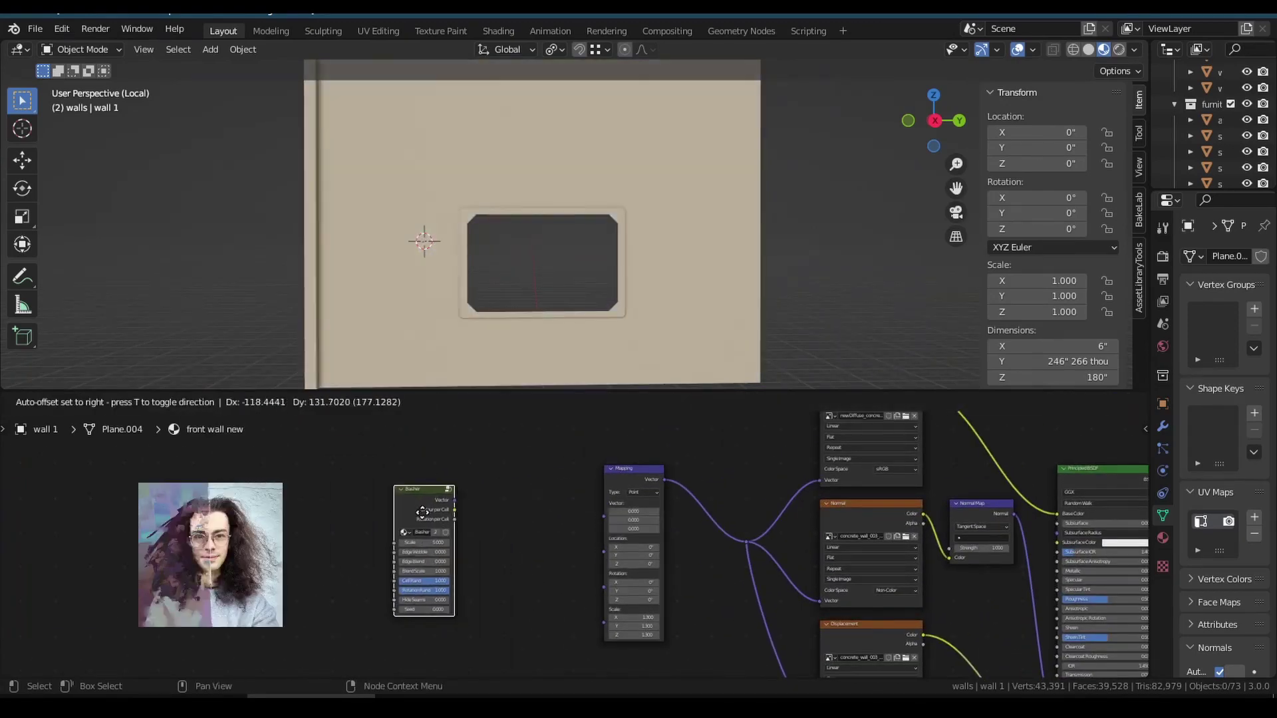
{"action": "scroll", "coordinate": [456, 498], "scroll_direction": "up", "scroll_amount": 2}
{"action": "left_click_drag", "start_coordinate": [618, 532], "coordinate": [618, 536]}
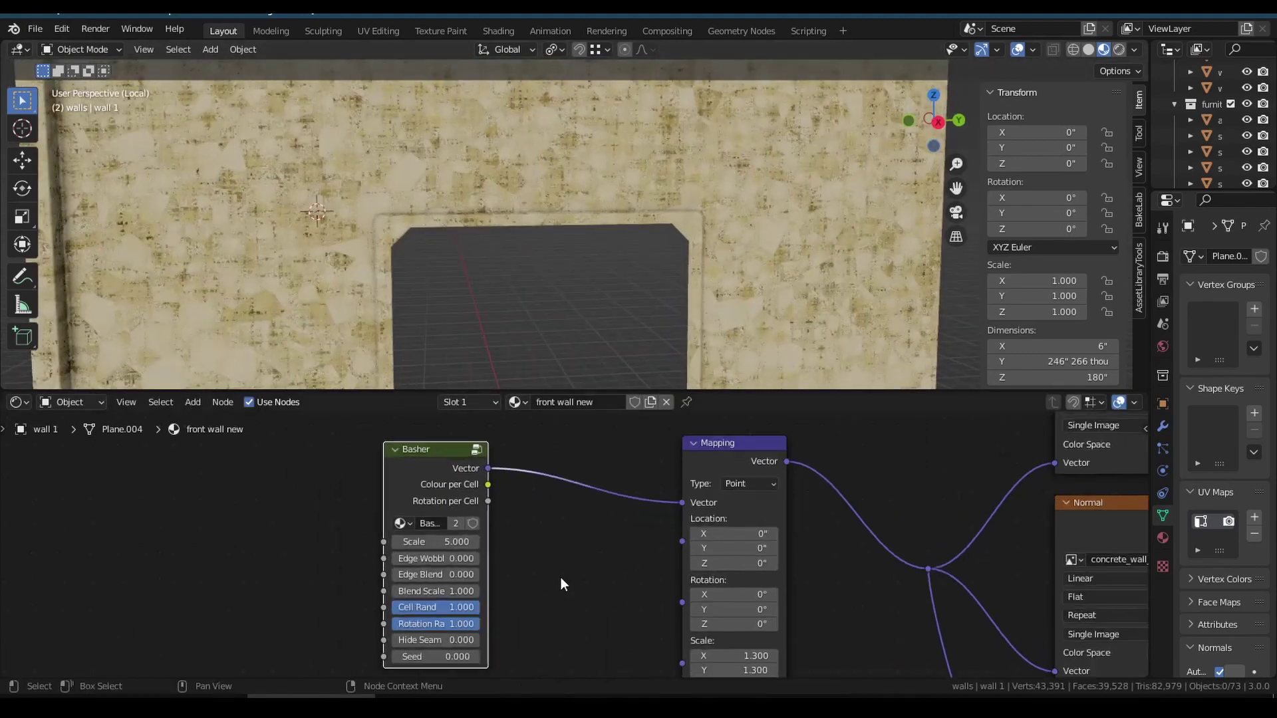
{"action": "scroll", "coordinate": [561, 577], "scroll_direction": "up", "scroll_amount": 2}
Set the Basher scale to 0.4 and move a ColorRamp stop for a patchy stain mask
{"action": "double_click", "coordinate": [413, 541]}
{"action": "type", "text": "0."}
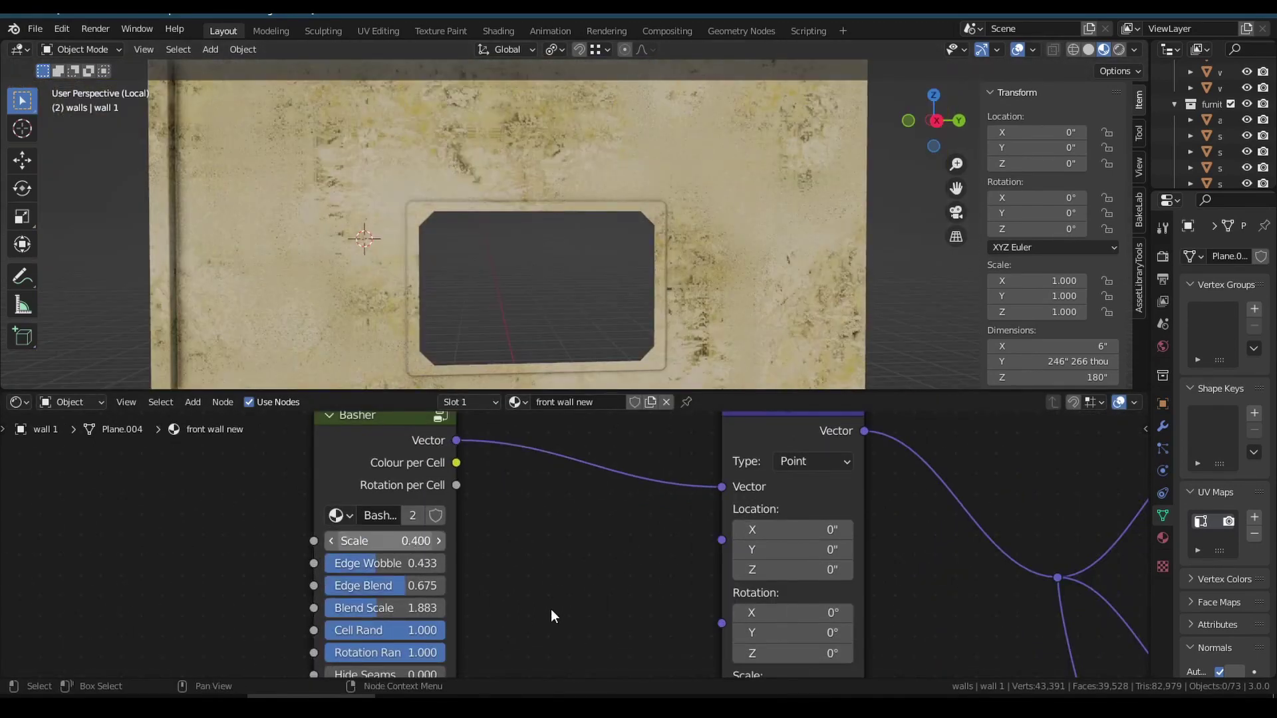
{"action": "scroll", "coordinate": [659, 290], "scroll_direction": "down", "scroll_amount": 5}
{"action": "scroll", "coordinate": [689, 302], "scroll_direction": "up", "scroll_amount": 2}
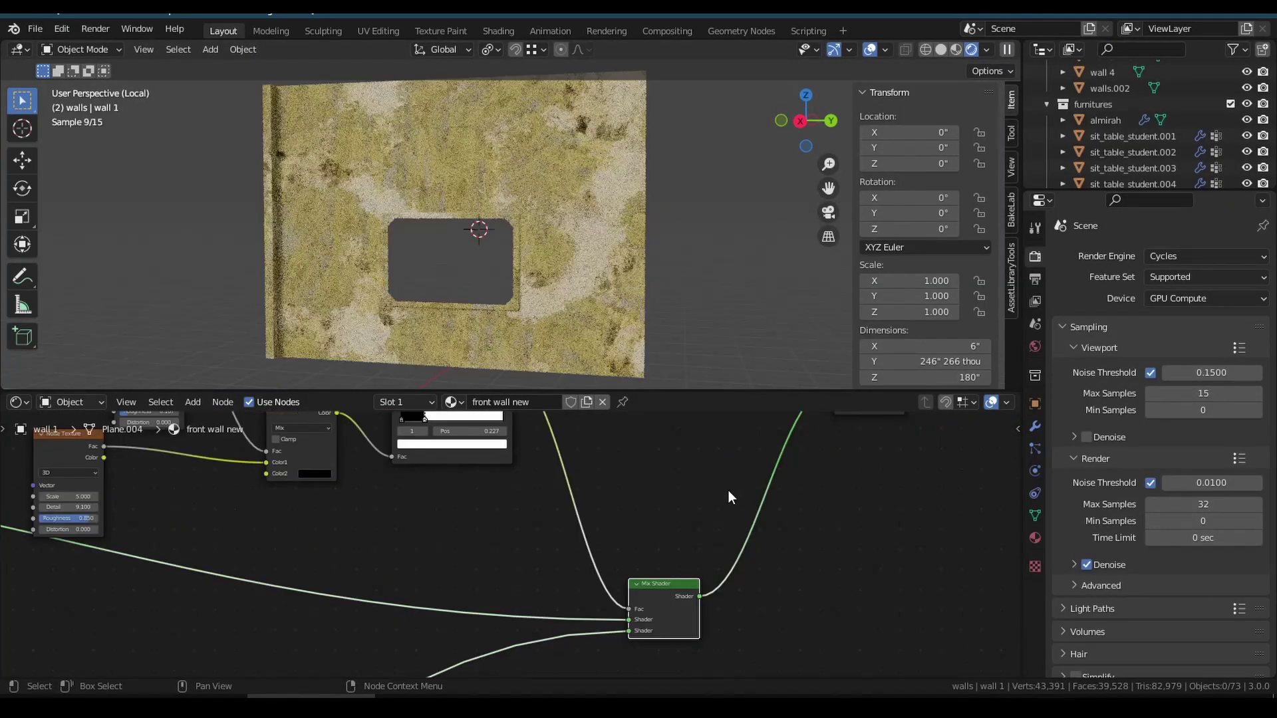
{"action": "scroll", "coordinate": [728, 490], "scroll_direction": "up", "scroll_amount": 4}
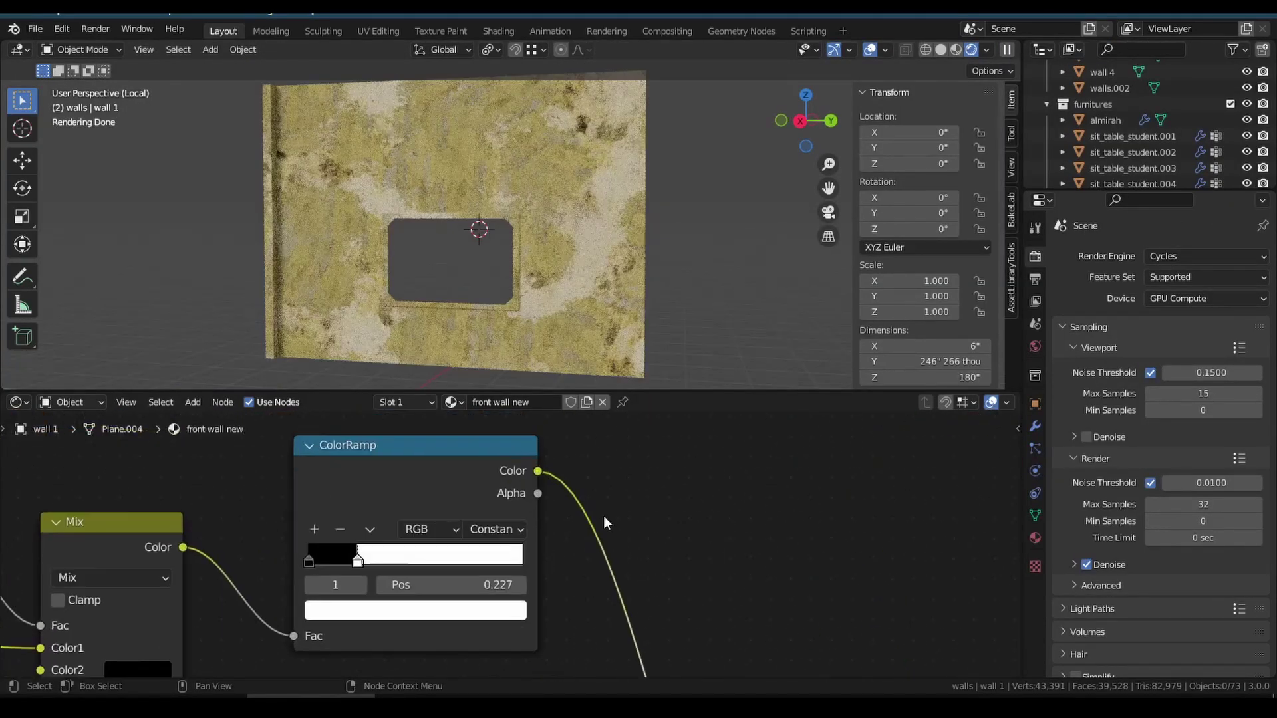
{"action": "mouse_move", "coordinate": [590, 519]}
{"action": "left_mouse_down"}
{"action": "mouse_move", "coordinate": [613, 520]}
{"action": "mouse_move", "coordinate": [573, 522]}
{"action": "mouse_move", "coordinate": [593, 518]}
{"action": "left_mouse_up"}
{"action": "key", "text": "ctrl+space"}
{"action": "key", "text": "ctrl+space"}
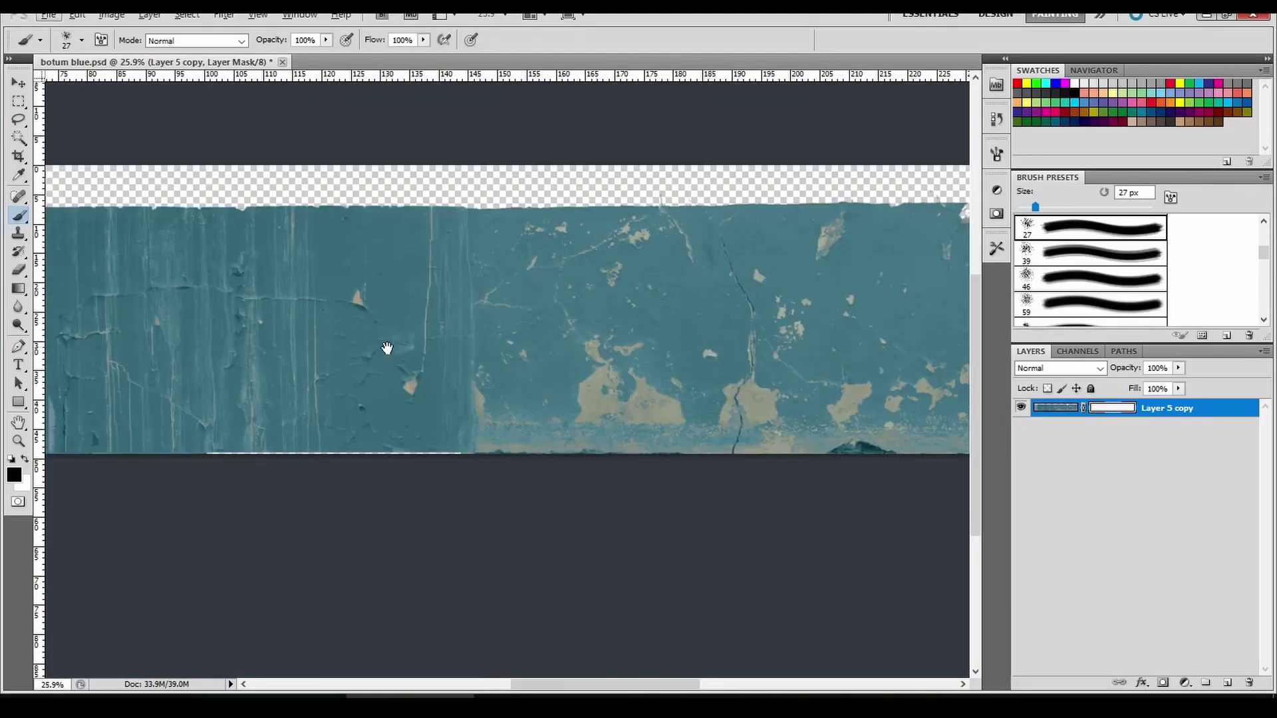
Save the blue peeling-paint strip as botum blue in PNG format
{"action": "left_click_drag", "start_coordinate": [387, 348], "coordinate": [611, 446]}
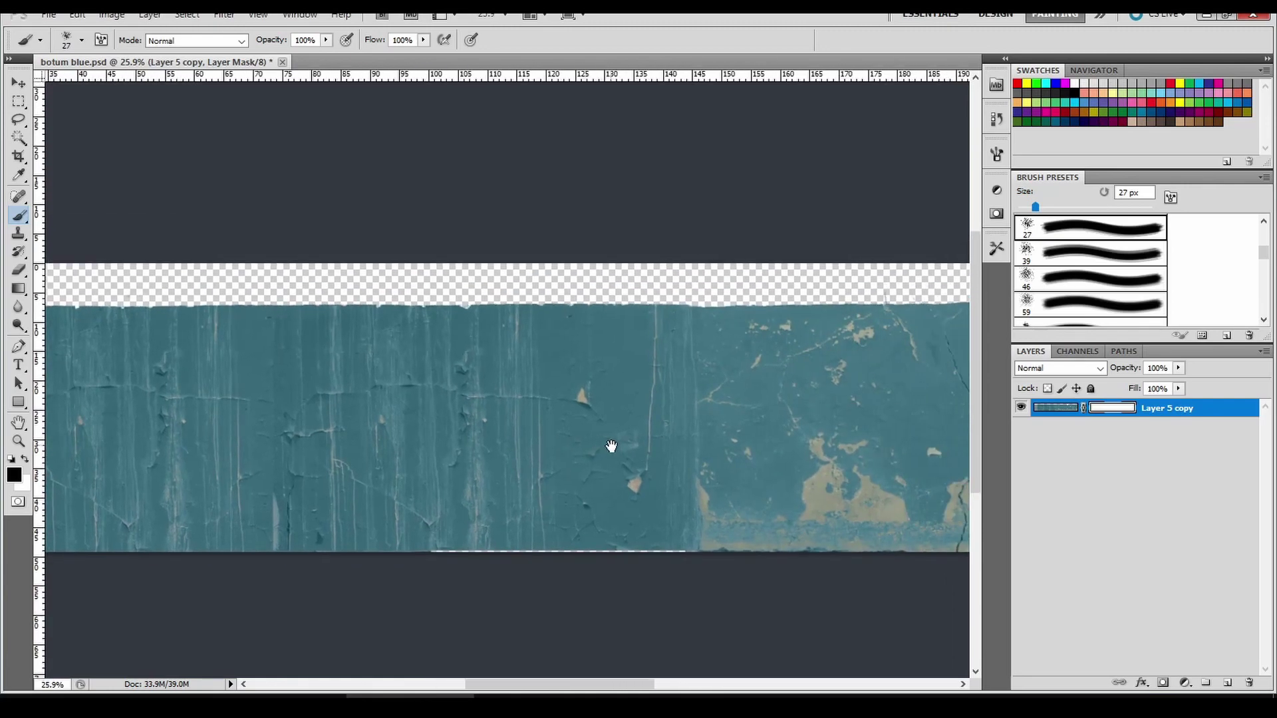
{"action": "scroll", "coordinate": [587, 430], "scroll_direction": "down", "scroll_amount": 4, "text": "alt"}
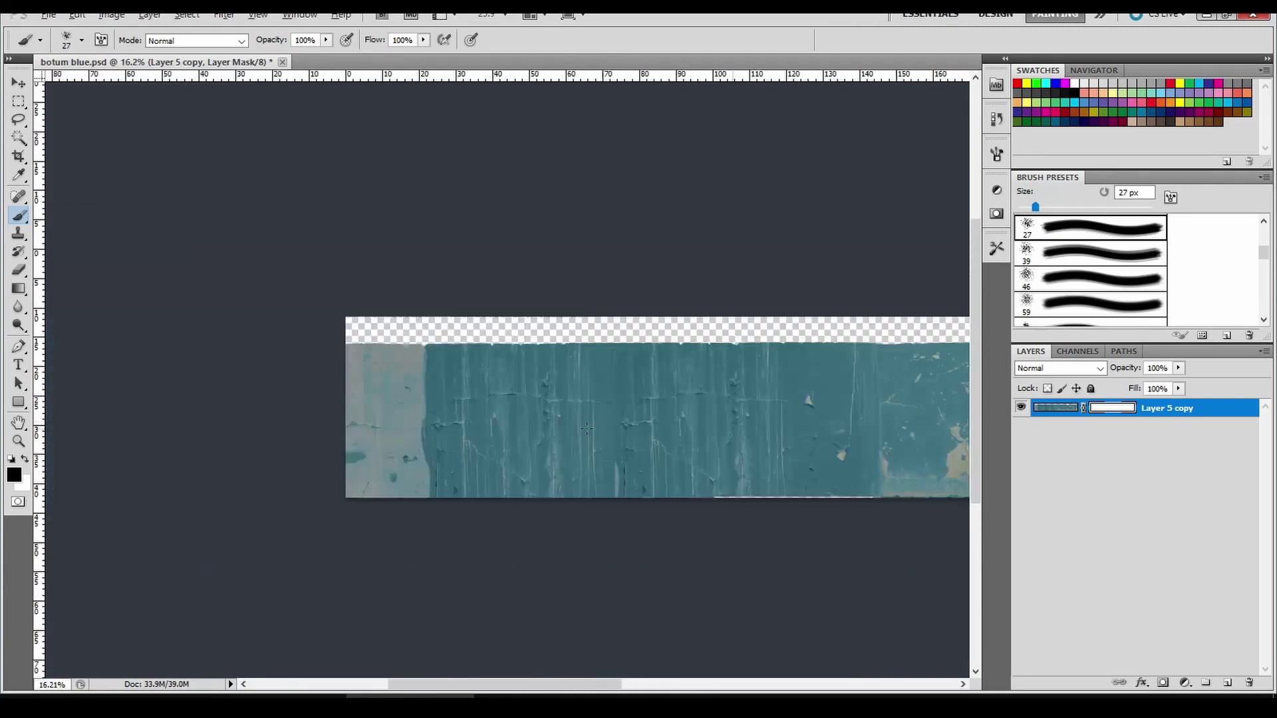
{"action": "scroll", "coordinate": [458, 356], "scroll_direction": "up", "scroll_amount": 2, "text": "alt"}
{"action": "key", "text": "ctrl+shift+s"}
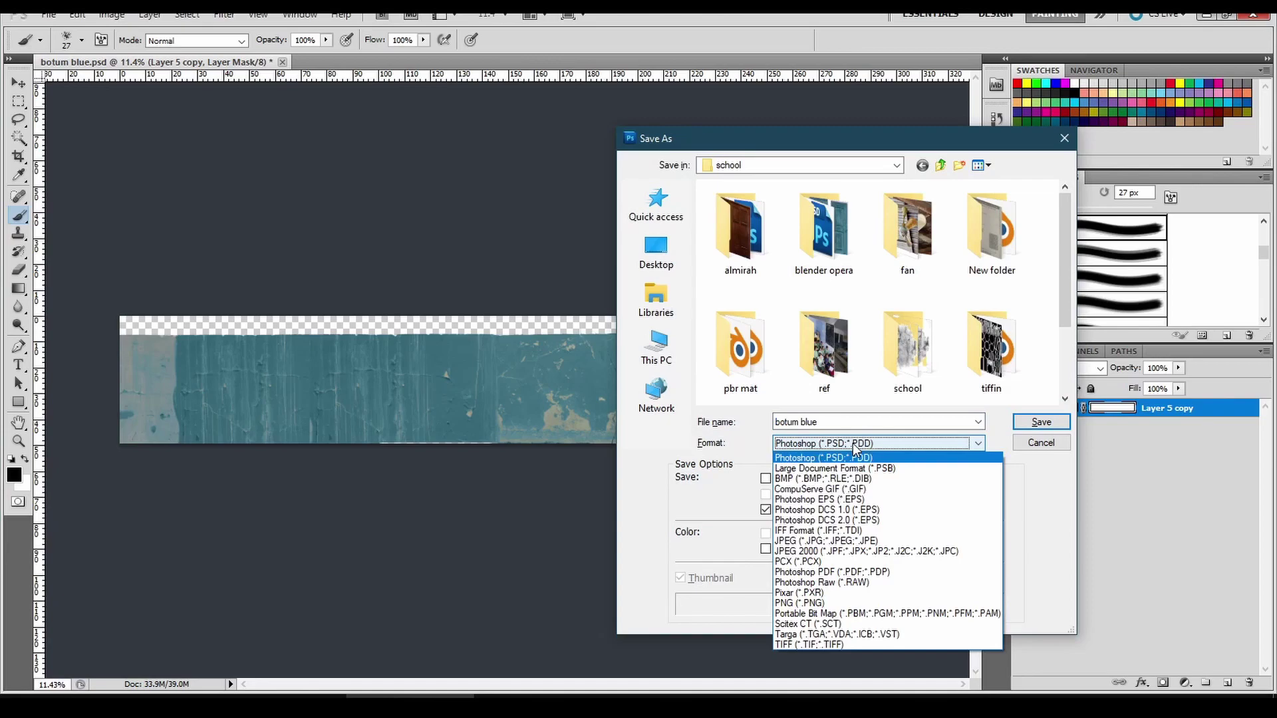
{"action": "left_click", "coordinate": [838, 603]}
Overwrite the PNG, load botum blue.png, set Y scale 2.190 and link its Alpha to the mix factor
{"action": "left_click", "coordinate": [608, 273]}
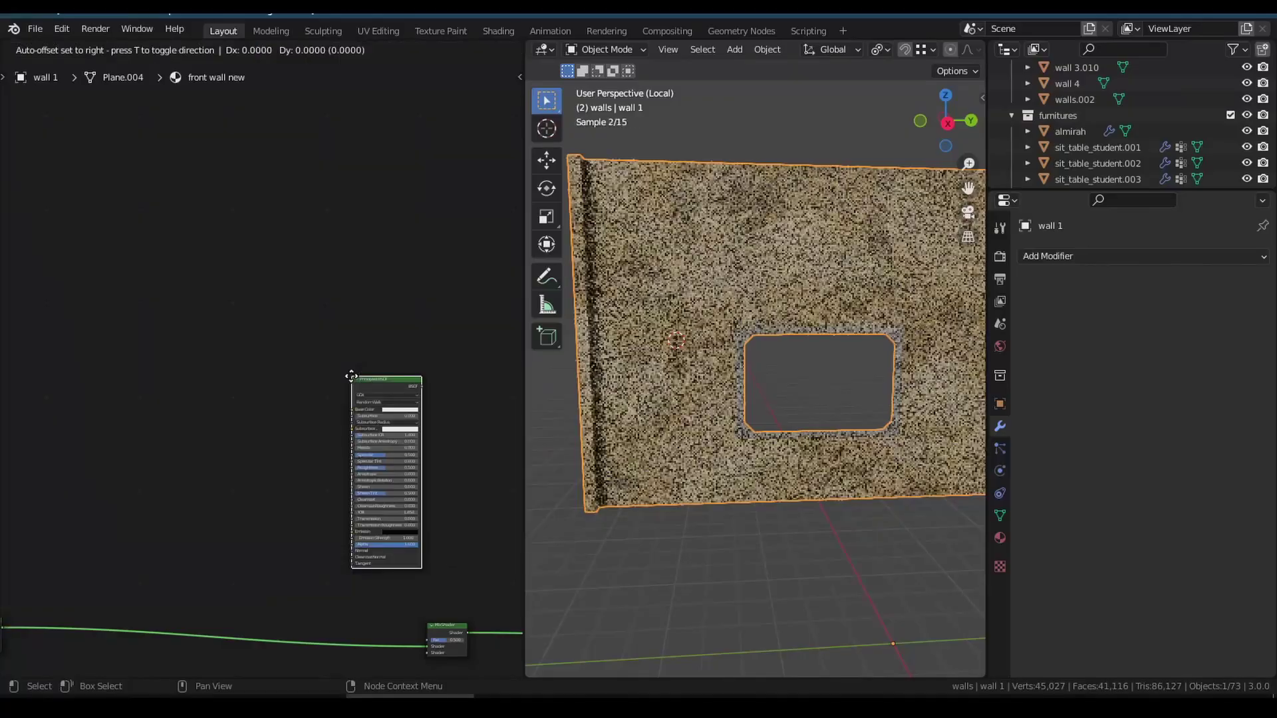
{"action": "left_click_drag", "start_coordinate": [377, 593], "coordinate": [374, 590]}
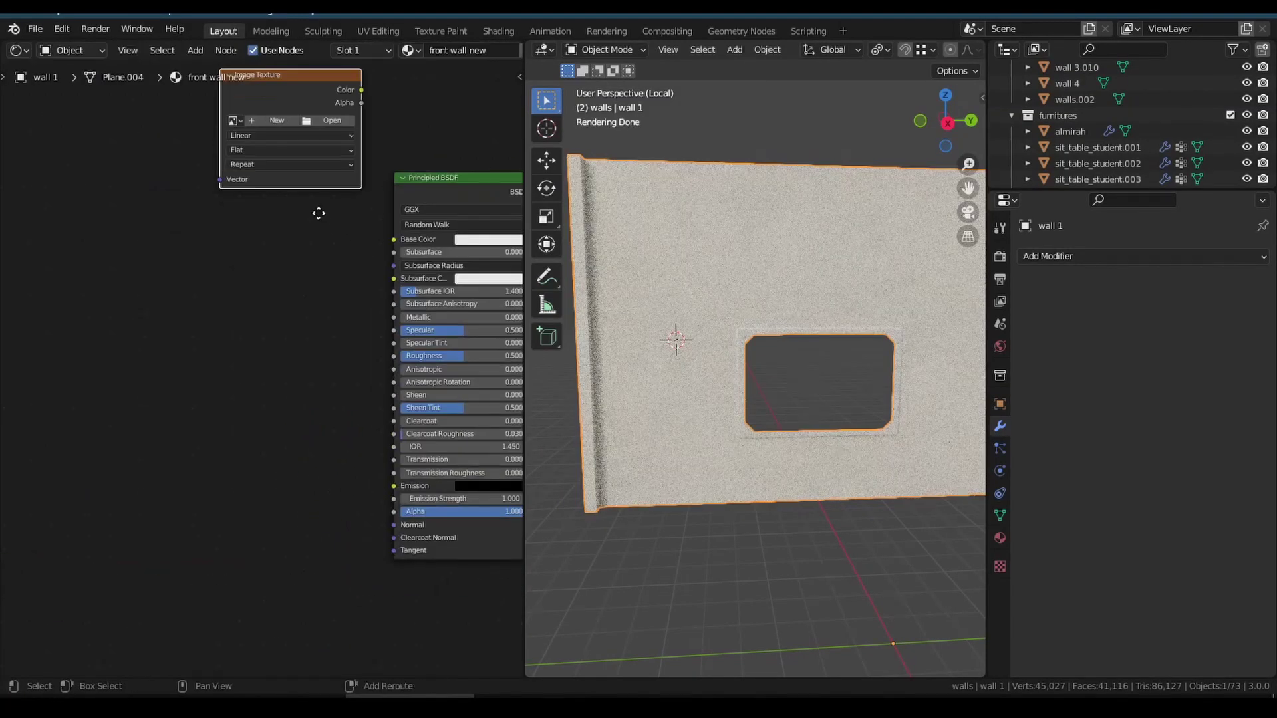
{"action": "left_click", "coordinate": [299, 99]}
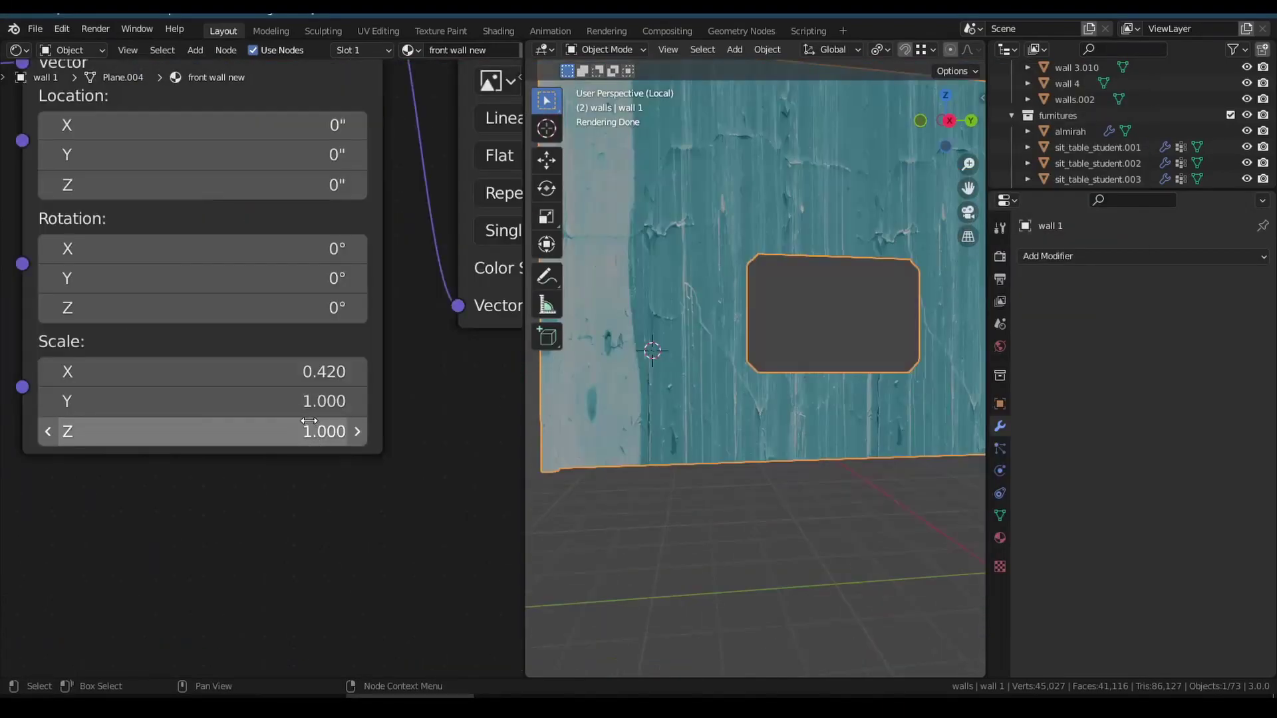
{"action": "left_click_drag", "start_coordinate": [199, 401], "coordinate": [280, 401]}
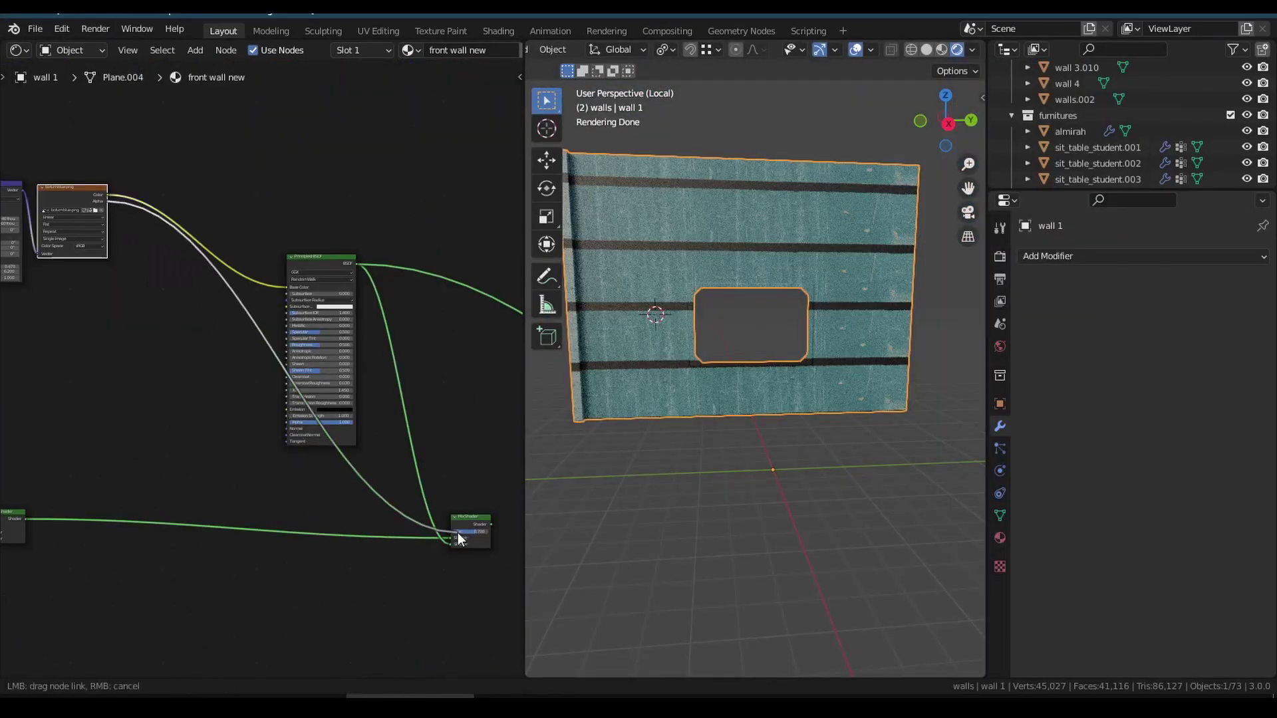
{"action": "left_click_drag", "start_coordinate": [458, 533], "coordinate": [451, 535]}
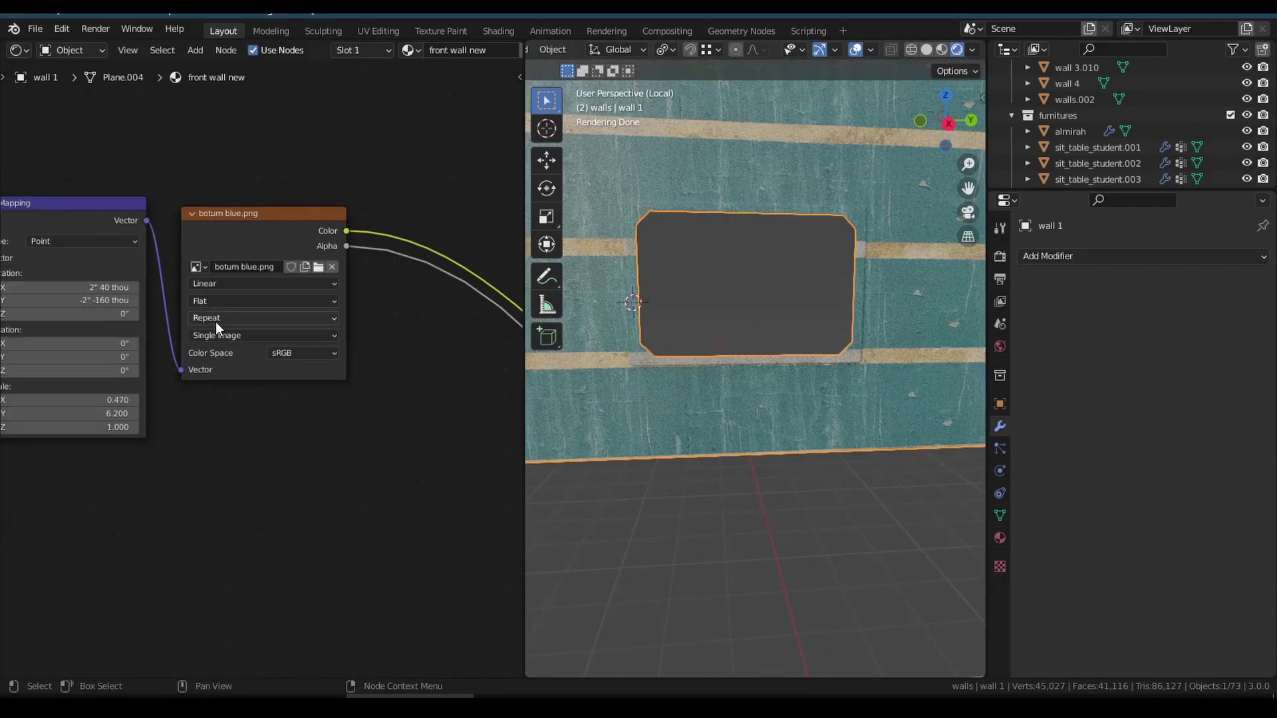
Change the texture's Extension from Repeat to Clip so the band appears once
{"action": "left_click", "coordinate": [216, 322]}
{"action": "left_click", "coordinate": [219, 364]}
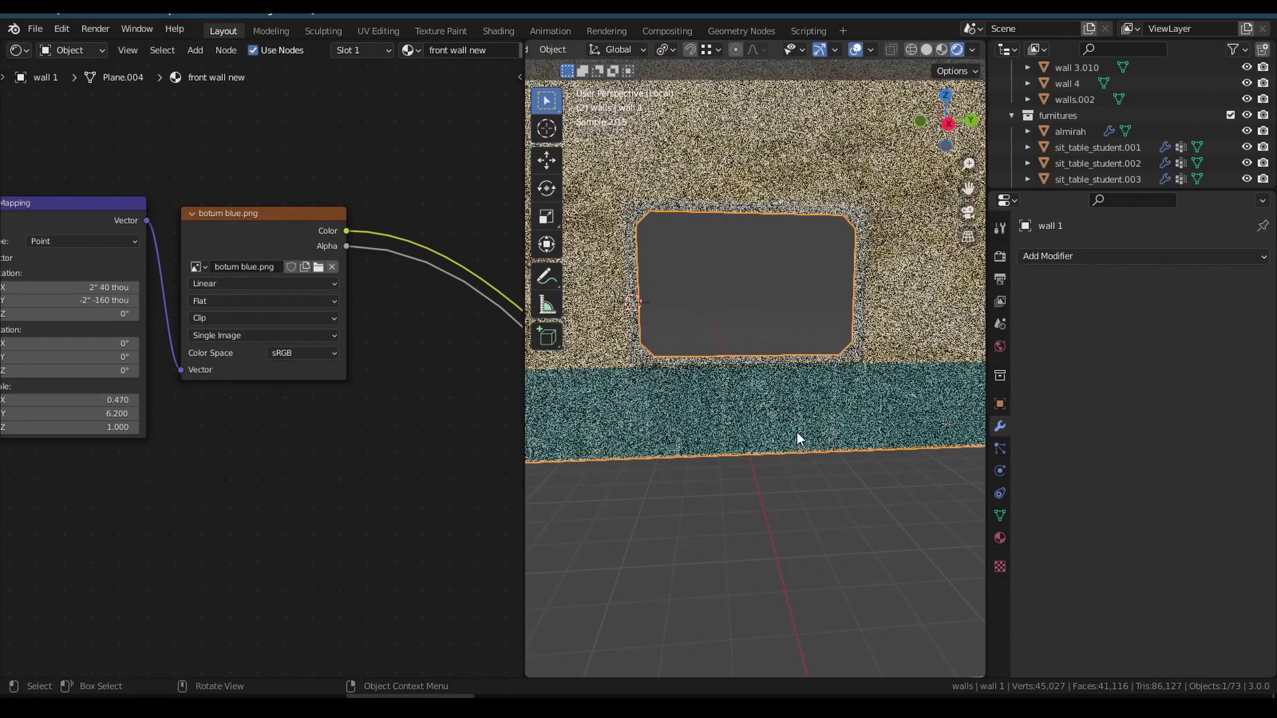
{"action": "scroll", "coordinate": [840, 450], "scroll_direction": "down", "scroll_amount": 4}
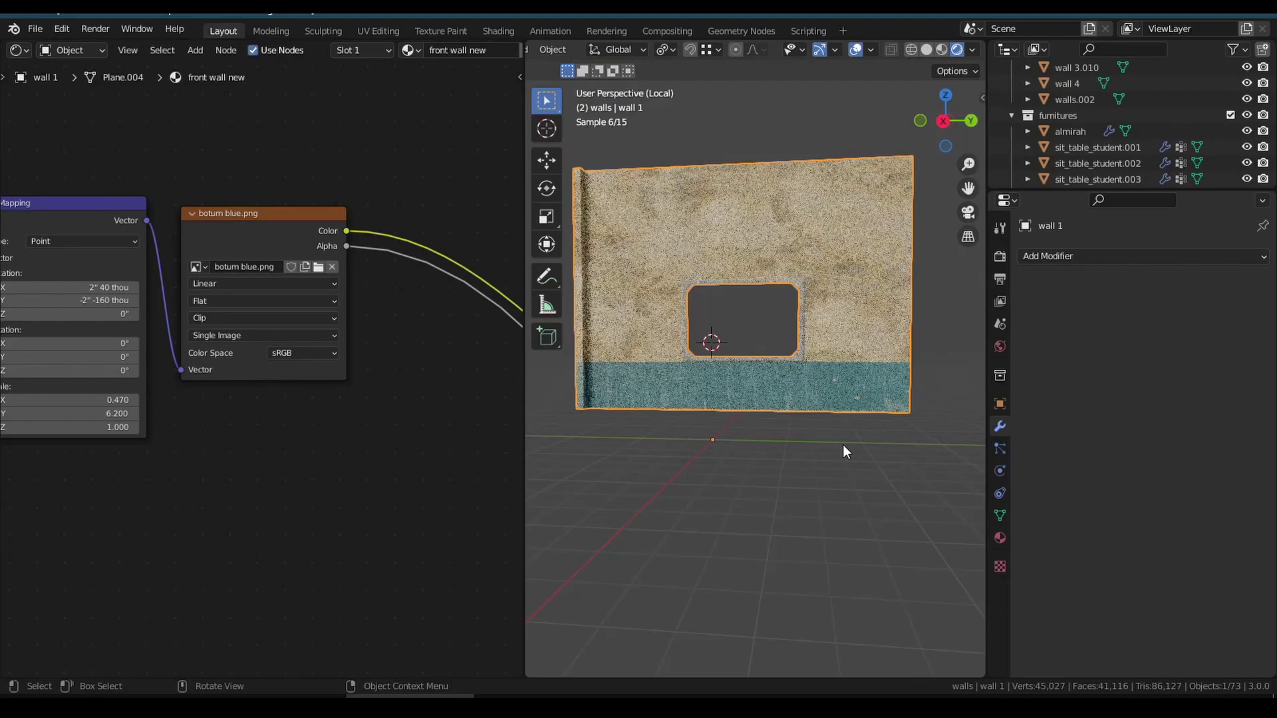
{"action": "scroll", "coordinate": [843, 444], "scroll_direction": "up", "scroll_amount": 5}
{"action": "middle_click_drag", "start_coordinate": [788, 468], "coordinate": [768, 429]}
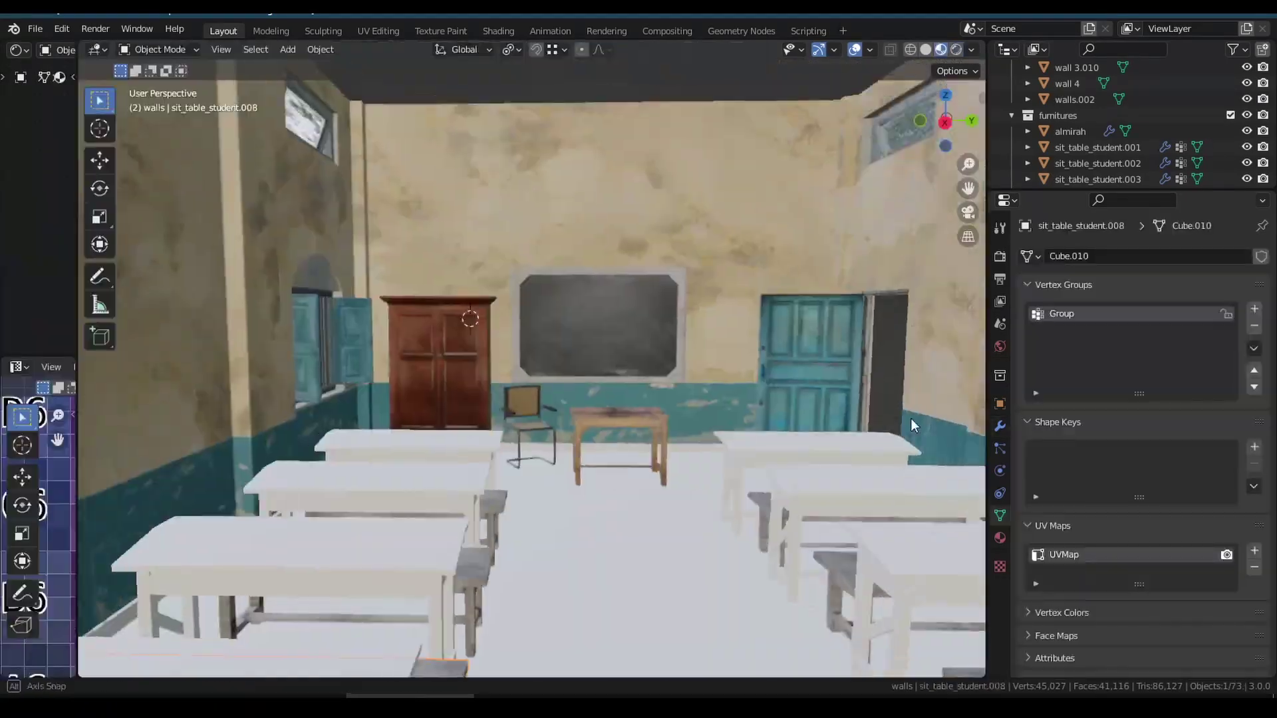
{"action": "middle_click_drag", "start_coordinate": [912, 418], "coordinate": [677, 377]}
{"action": "scroll", "coordinate": [803, 377], "scroll_direction": "up", "scroll_amount": 2}
Light the viewport preview with an HDRI environment from the shading options
{"action": "middle_click_drag", "start_coordinate": [459, 386], "coordinate": [606, 469]}
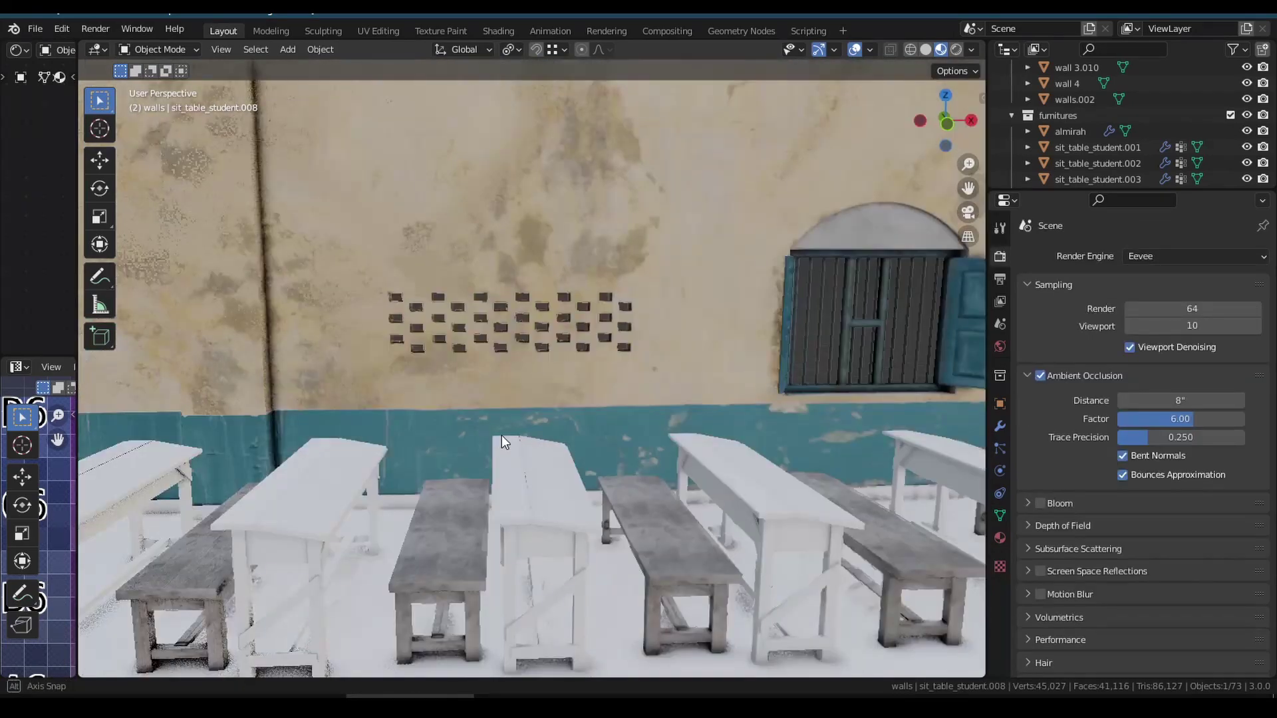
{"action": "mouse_move", "coordinate": [502, 435]}
{"action": "middle_mouse_down"}
{"action": "mouse_move", "coordinate": [423, 421]}
{"action": "mouse_move", "coordinate": [366, 451]}
{"action": "mouse_move", "coordinate": [777, 465]}
{"action": "middle_mouse_up"}
{"action": "left_click", "coordinate": [971, 49]}
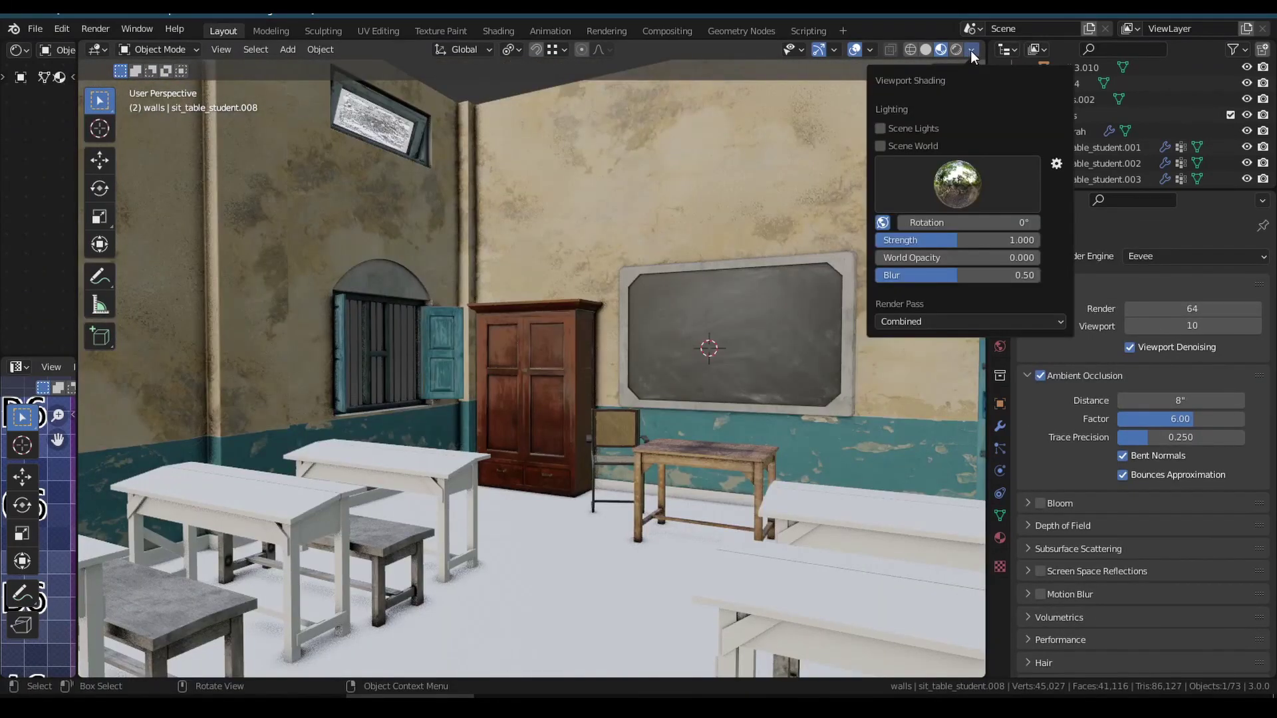
{"action": "left_click", "coordinate": [958, 184]}
{"action": "left_click", "coordinate": [918, 239]}
{"action": "middle_click_drag", "start_coordinate": [701, 81], "coordinate": [968, 330]}
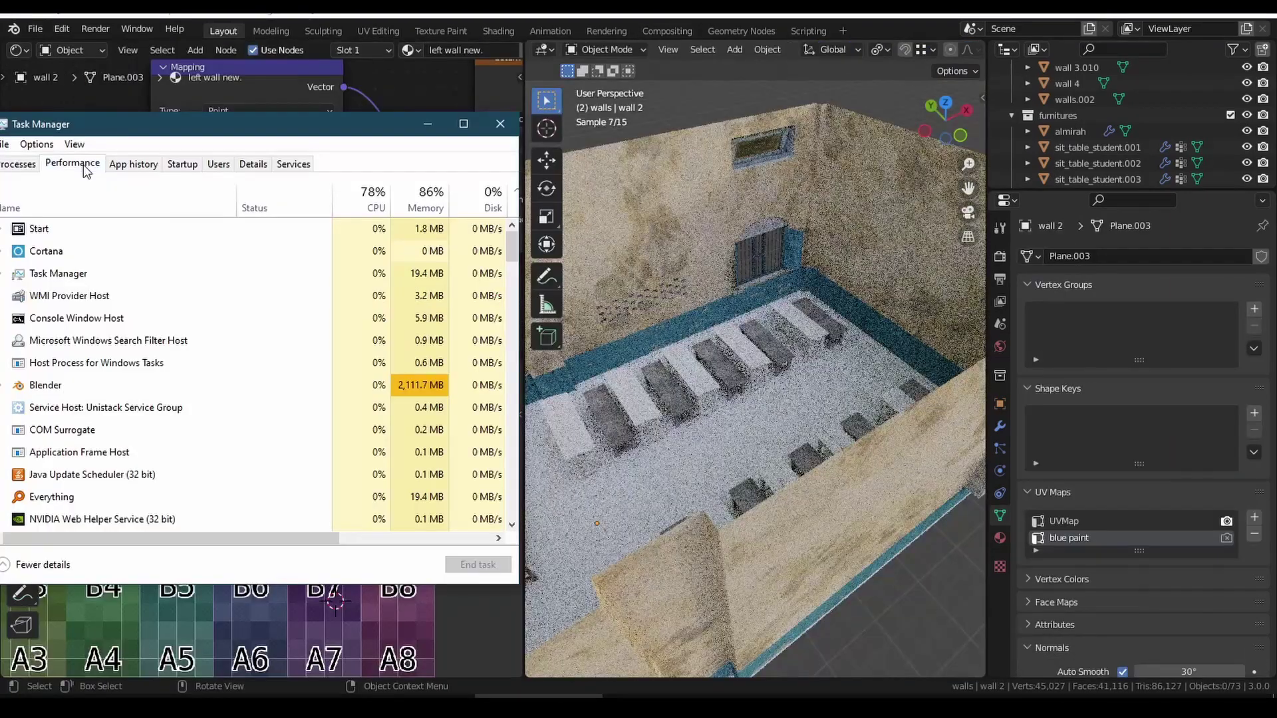
Check the computer's memory usage in Task Manager's Performance view
{"action": "left_click", "coordinate": [86, 166]}
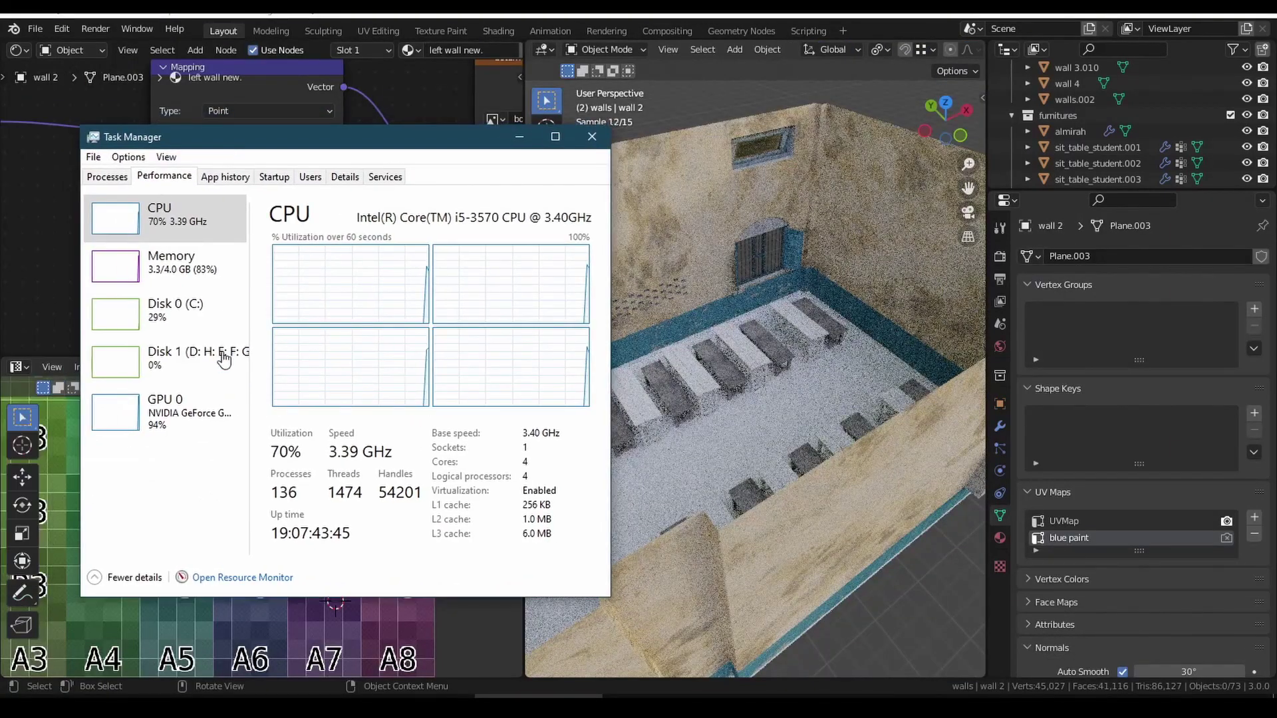
{"action": "left_click", "coordinate": [155, 271]}
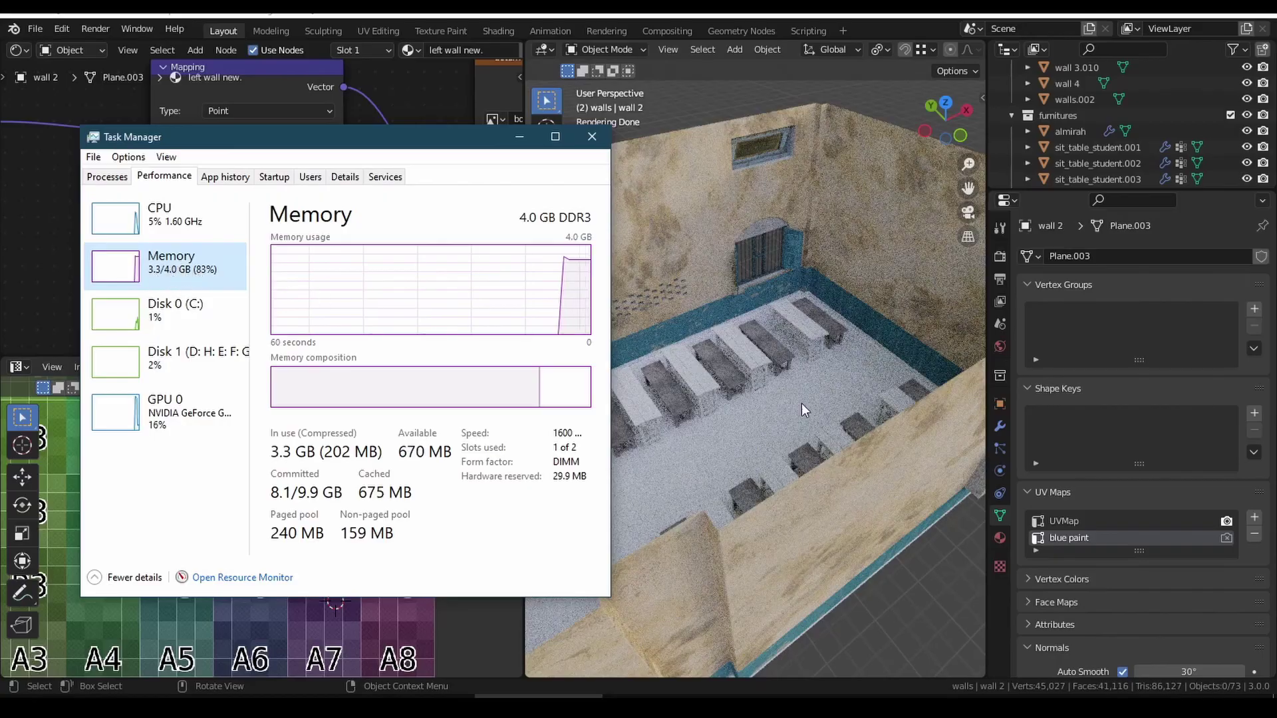
{"action": "scroll", "coordinate": [801, 404], "scroll_direction": "up", "scroll_amount": 5}
{"action": "middle_click_drag", "start_coordinate": [776, 371], "coordinate": [752, 397]}
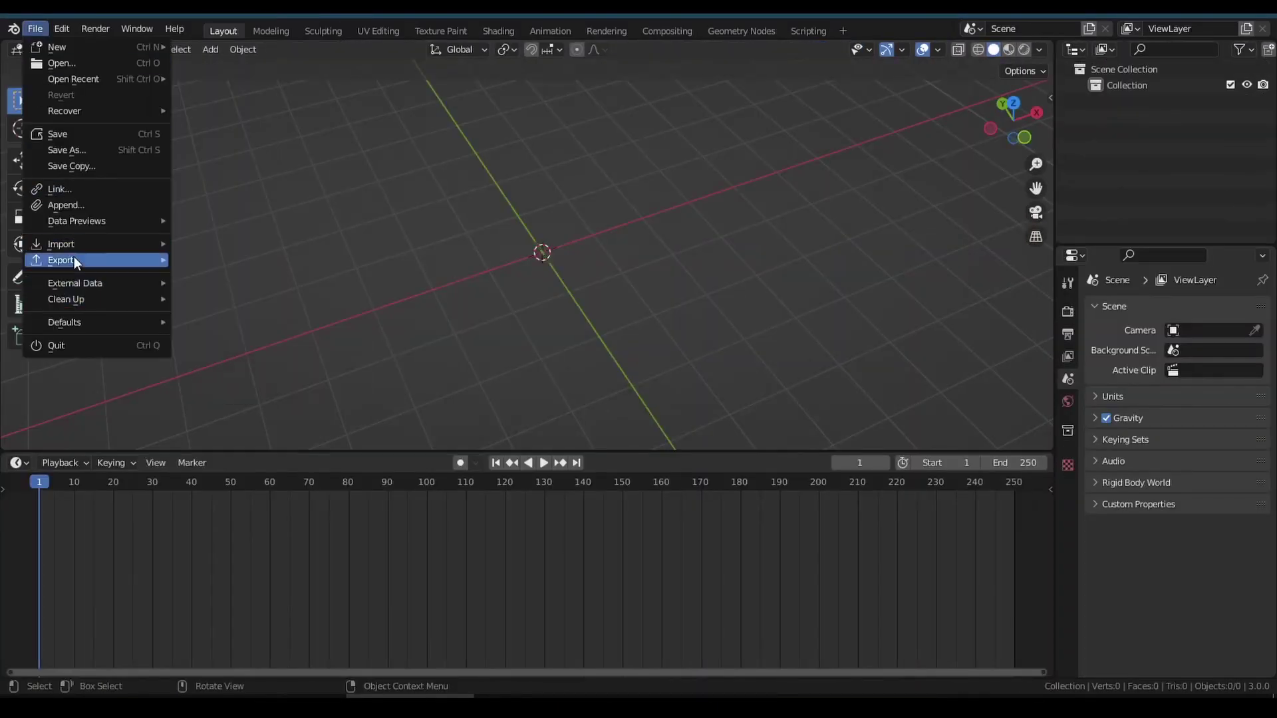
Import the poster PNGs, including blend3, blend9 and blend8, as Images as Planes
{"action": "mouse_move", "coordinate": [97, 241]}
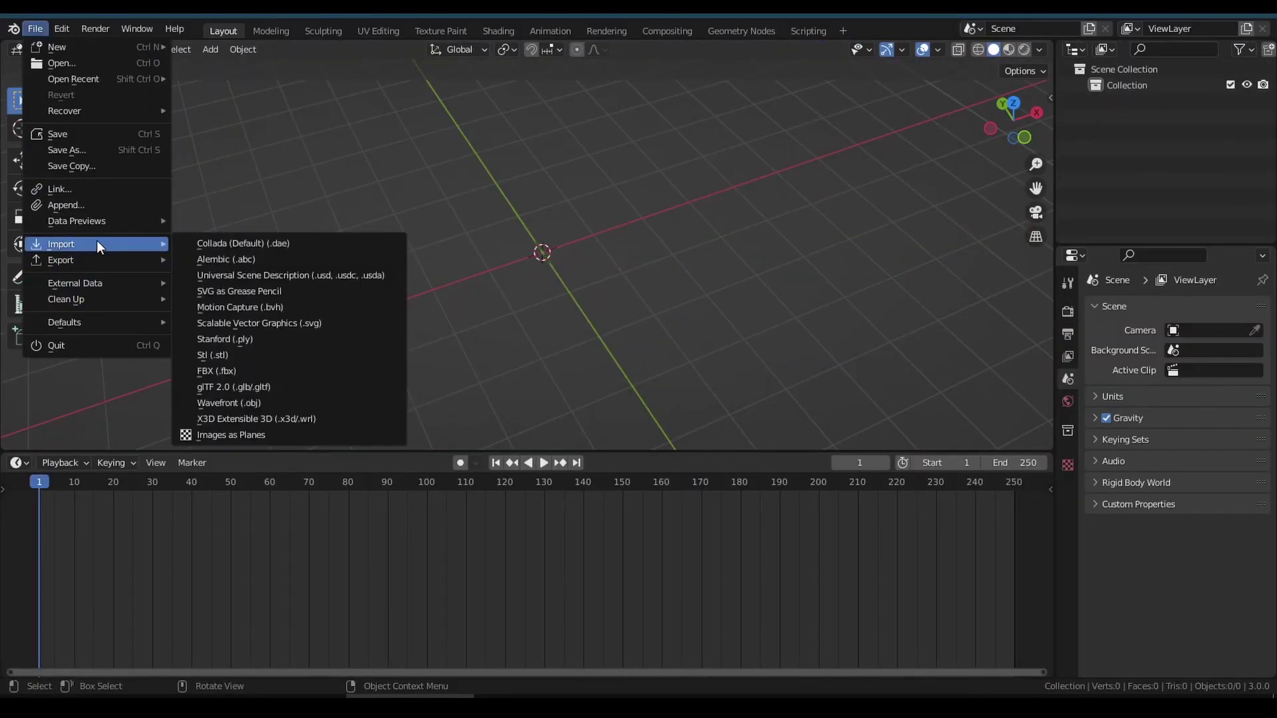
{"action": "left_click", "coordinate": [273, 433]}
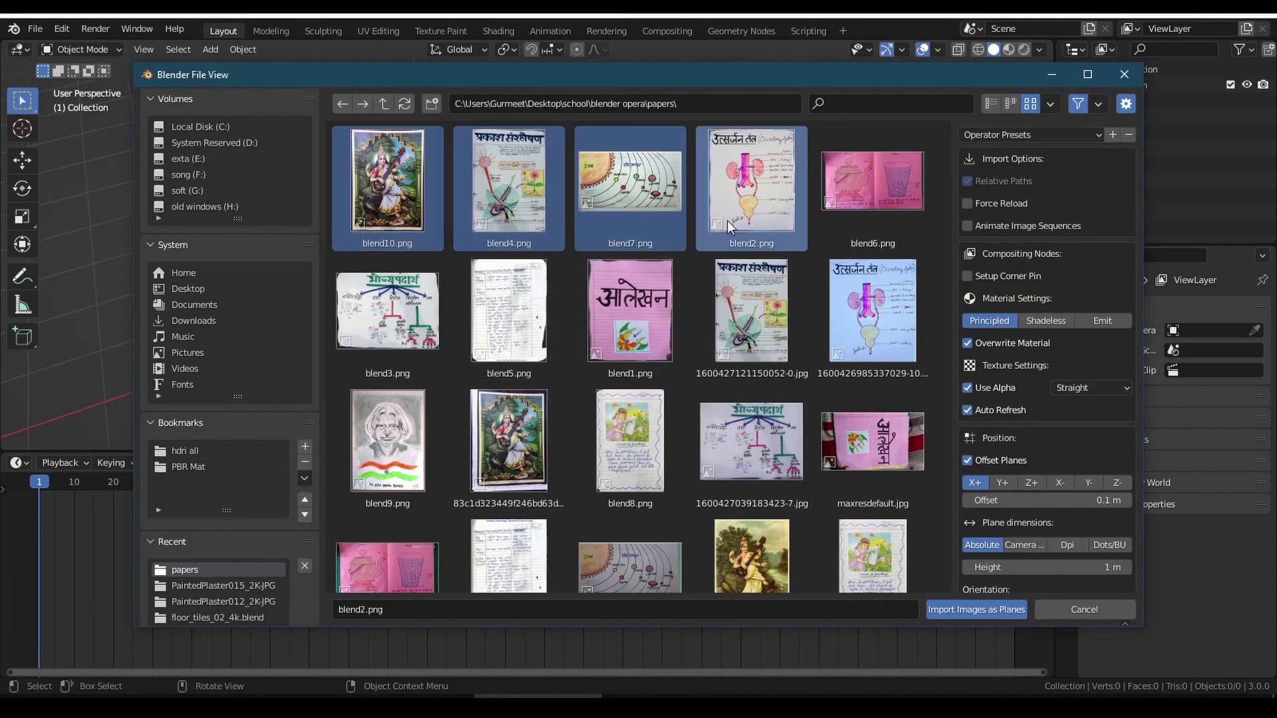
{"action": "left_click", "coordinate": [387, 313], "text": "shift"}
{"action": "left_click", "coordinate": [388, 443], "text": "shift"}
{"action": "left_click", "coordinate": [630, 443], "text": "shift"}
{"action": "scroll", "coordinate": [1048, 399], "scroll_direction": "down", "scroll_amount": 2}
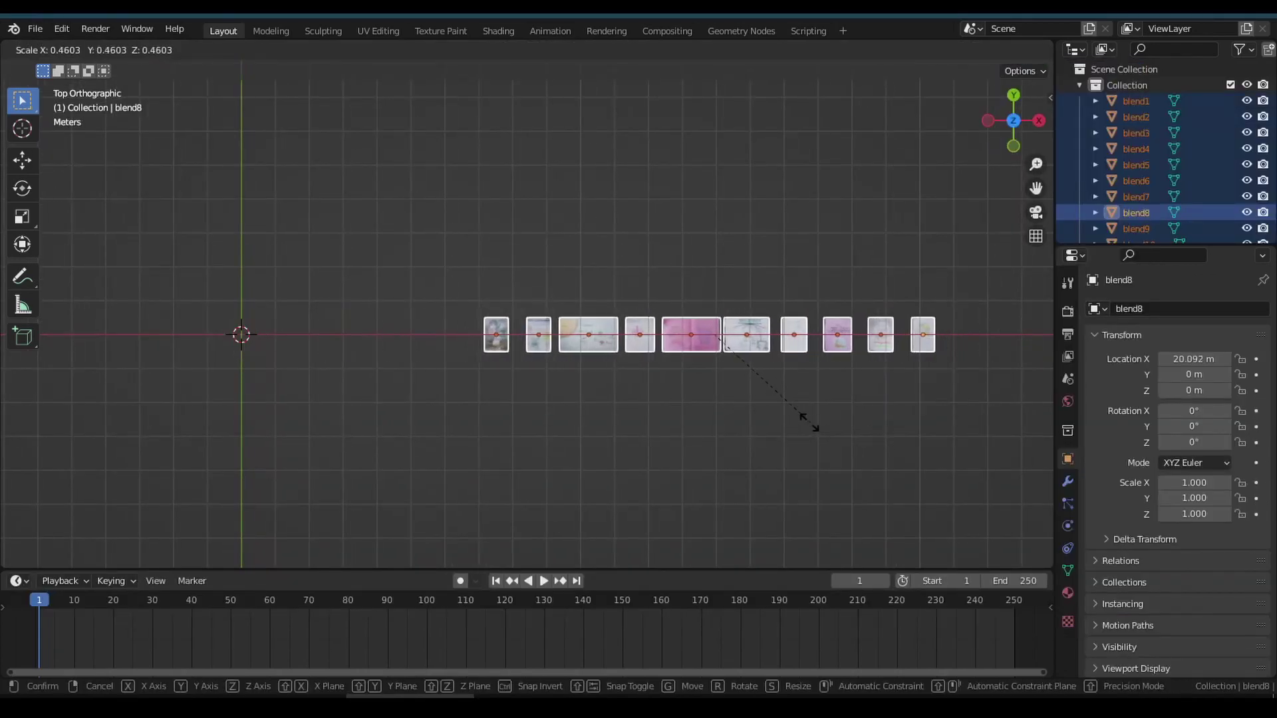
{"action": "right_click", "coordinate": [809, 423]}
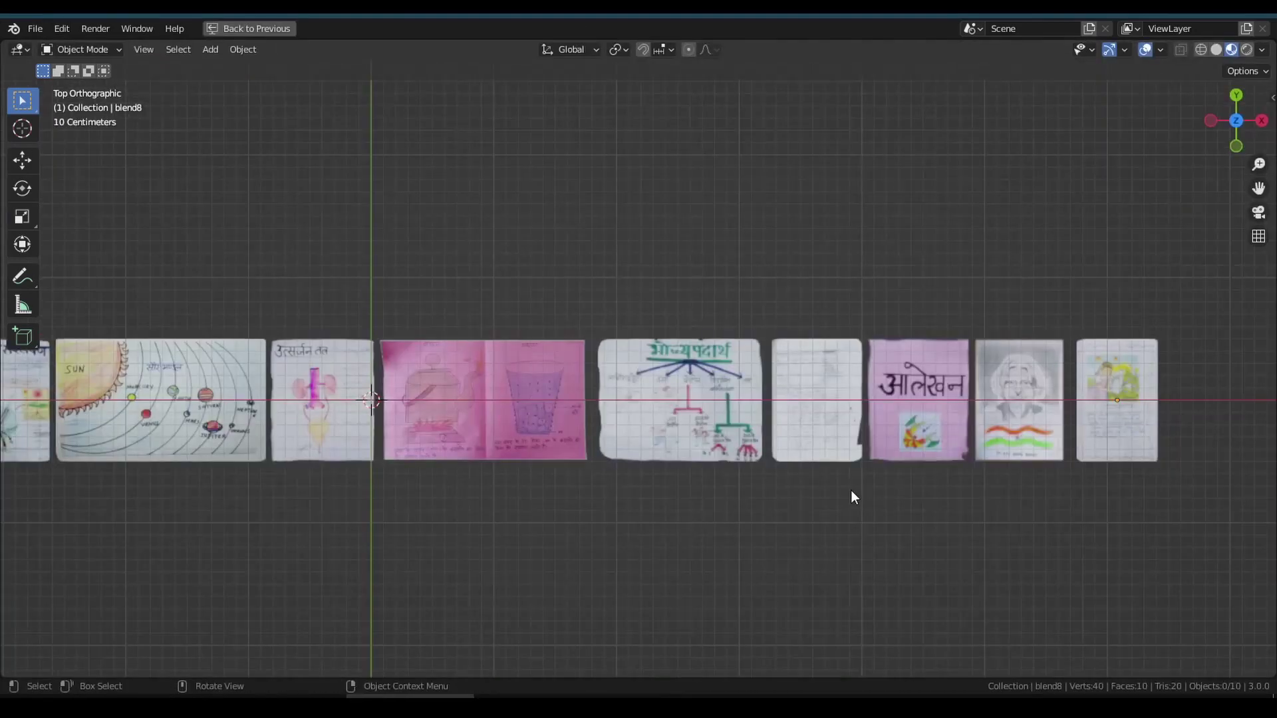
Mark all ten papers objects as assets from the Outliner
{"action": "middle_click_drag", "start_coordinate": [849, 497], "coordinate": [964, 496], "text": "shift"}
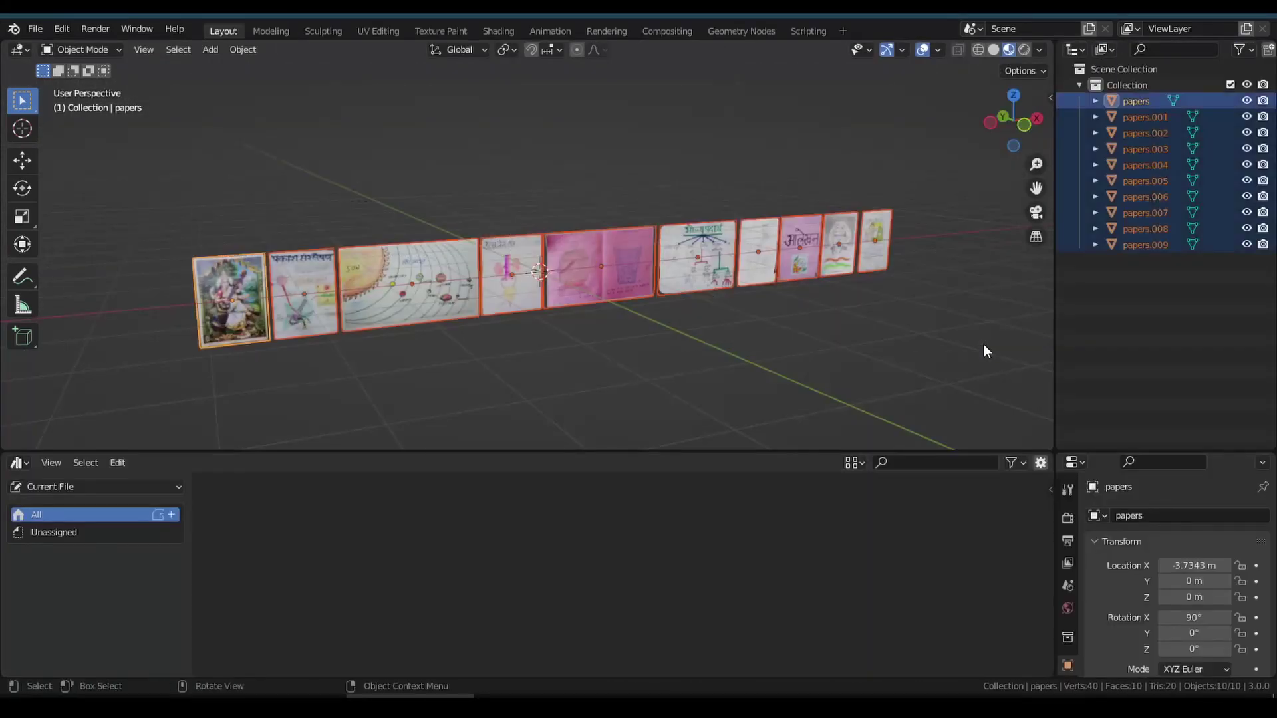
{"action": "right_click", "coordinate": [1136, 104]}
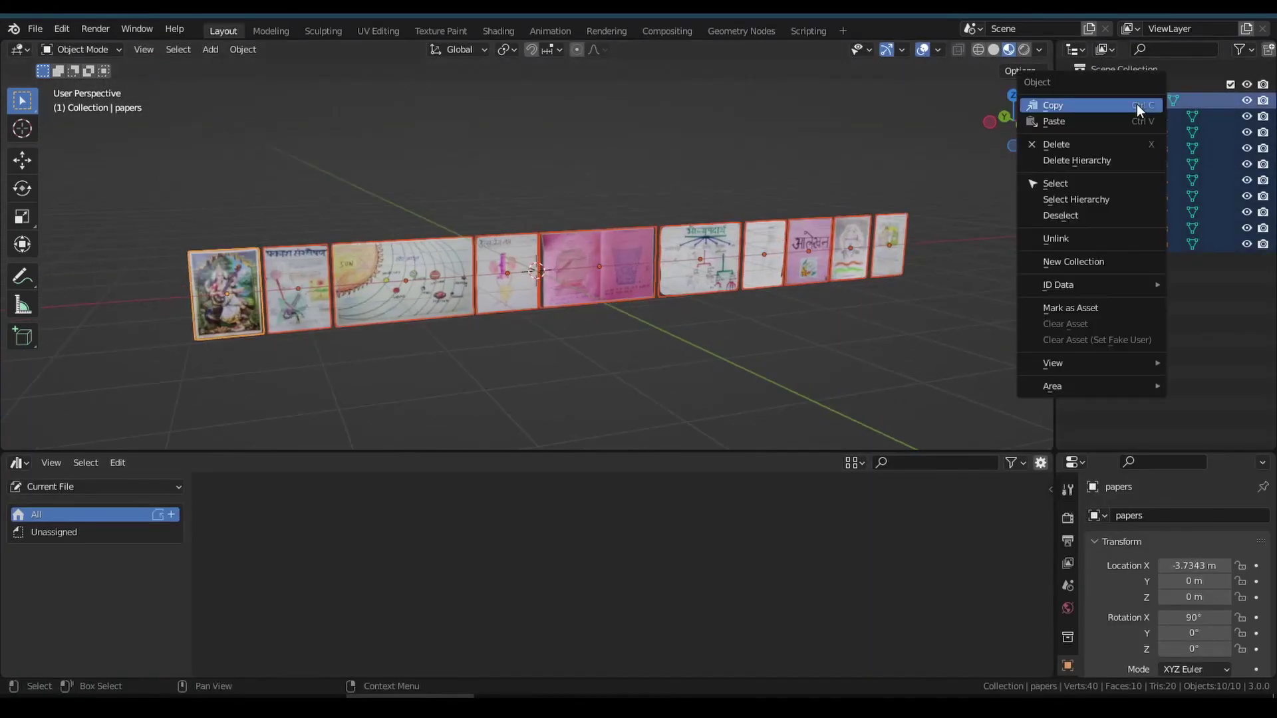
{"action": "left_click", "coordinate": [1103, 307]}
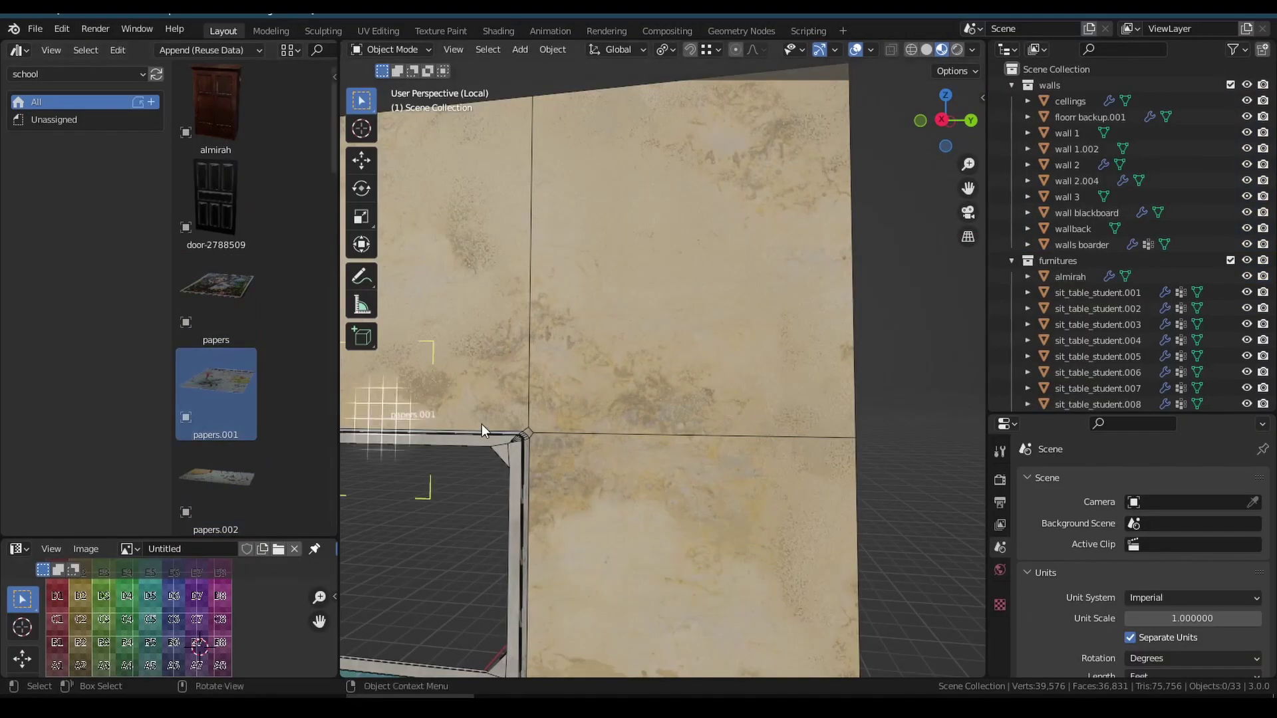
Place papers.001, .003, .004 and .005 posters on the classroom wall from the asset library
{"action": "left_click_drag", "start_coordinate": [481, 424], "coordinate": [637, 337]}
{"action": "scroll", "coordinate": [665, 402], "scroll_direction": "up", "scroll_amount": 3}
{"action": "middle_click_drag", "start_coordinate": [753, 452], "coordinate": [754, 455]}
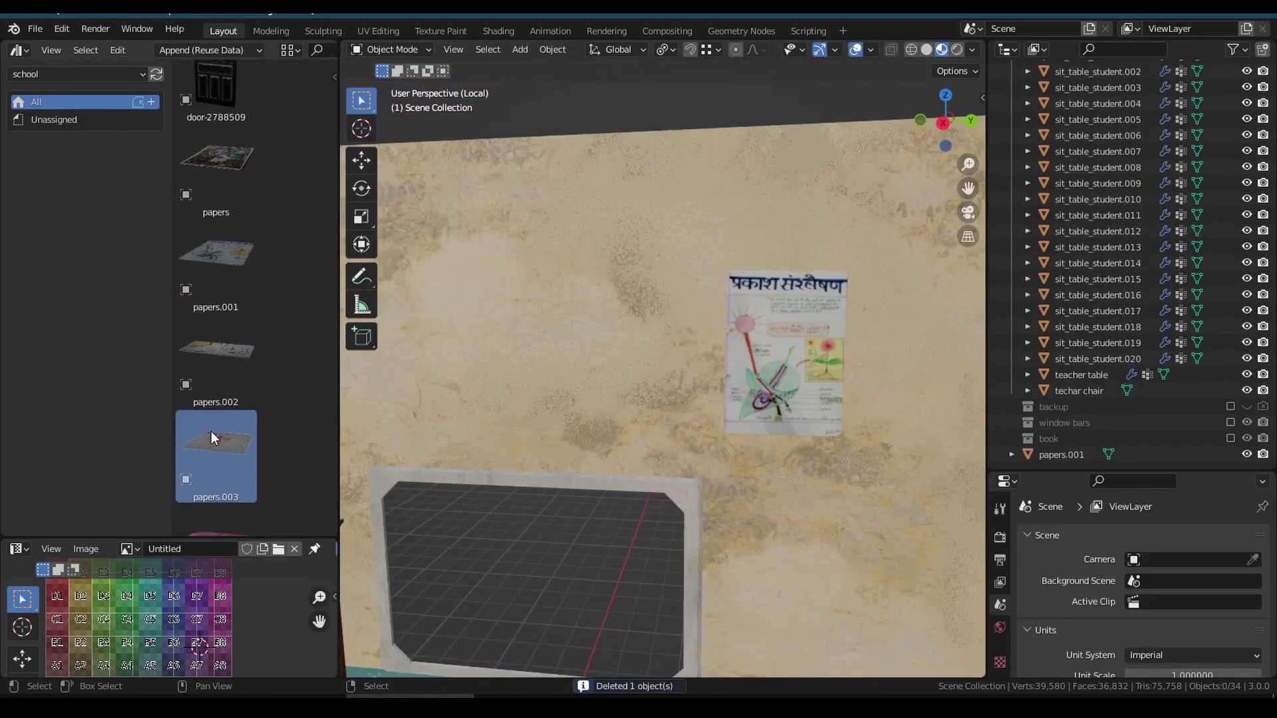
{"action": "left_click_drag", "start_coordinate": [214, 442], "coordinate": [629, 354]}
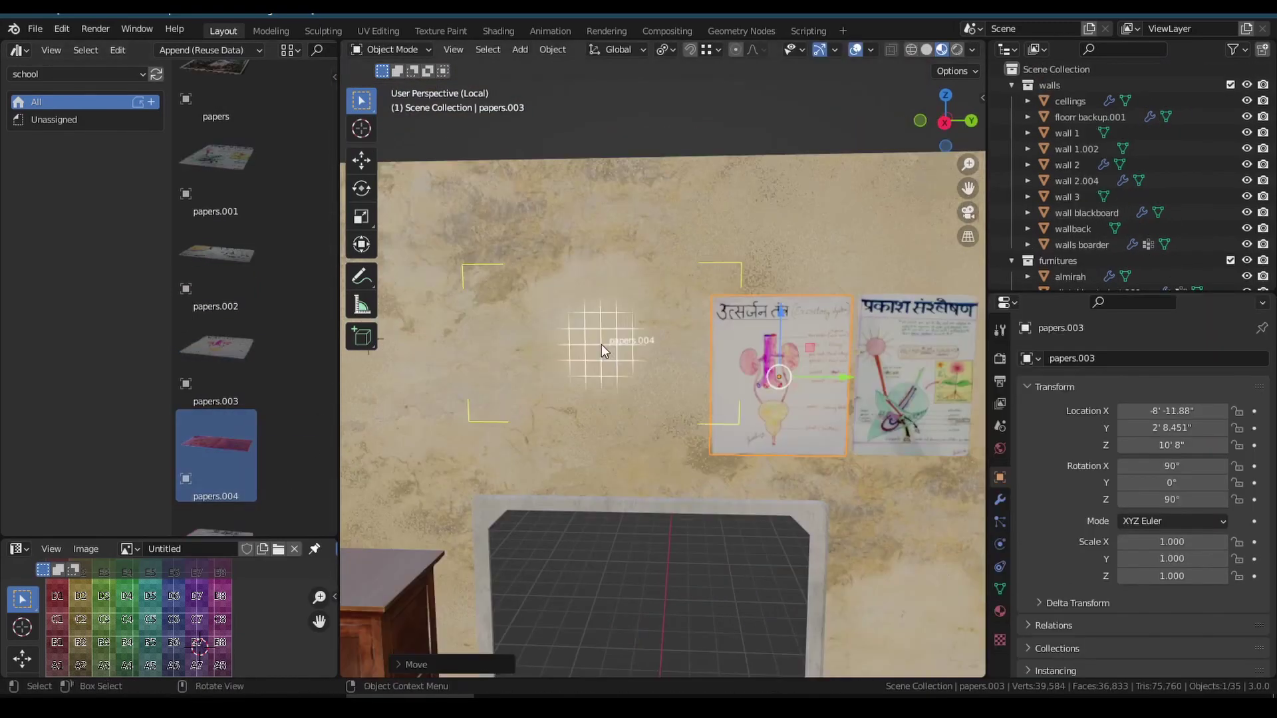
{"action": "left_click_drag", "start_coordinate": [214, 443], "coordinate": [550, 390]}
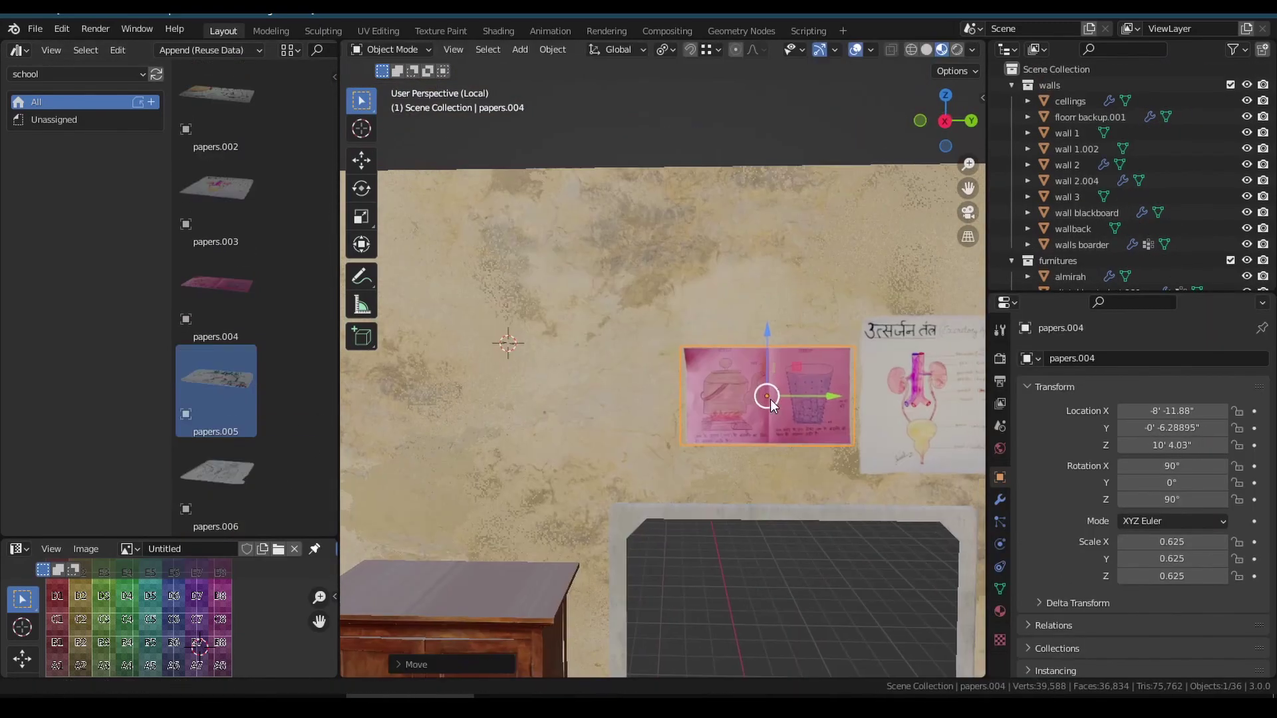
{"action": "left_click_drag", "start_coordinate": [217, 385], "coordinate": [549, 379]}
{"action": "scroll", "coordinate": [565, 385], "scroll_direction": "up", "scroll_amount": 1}
{"action": "key", "text": "g"}
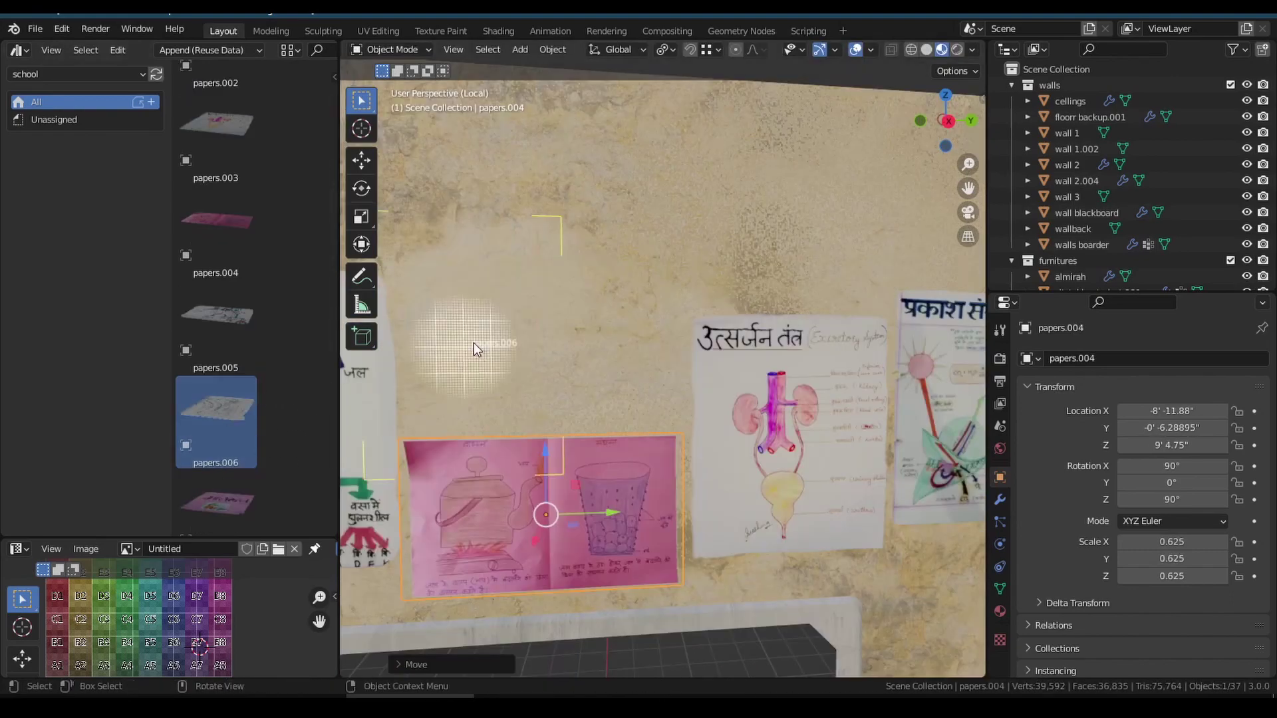
Add papers.006, shrink it and move it right, then select the wooden switch board
{"action": "left_click_drag", "start_coordinate": [473, 342], "coordinate": [489, 336]}
{"action": "key", "text": "g"}
{"action": "key", "text": "s"}
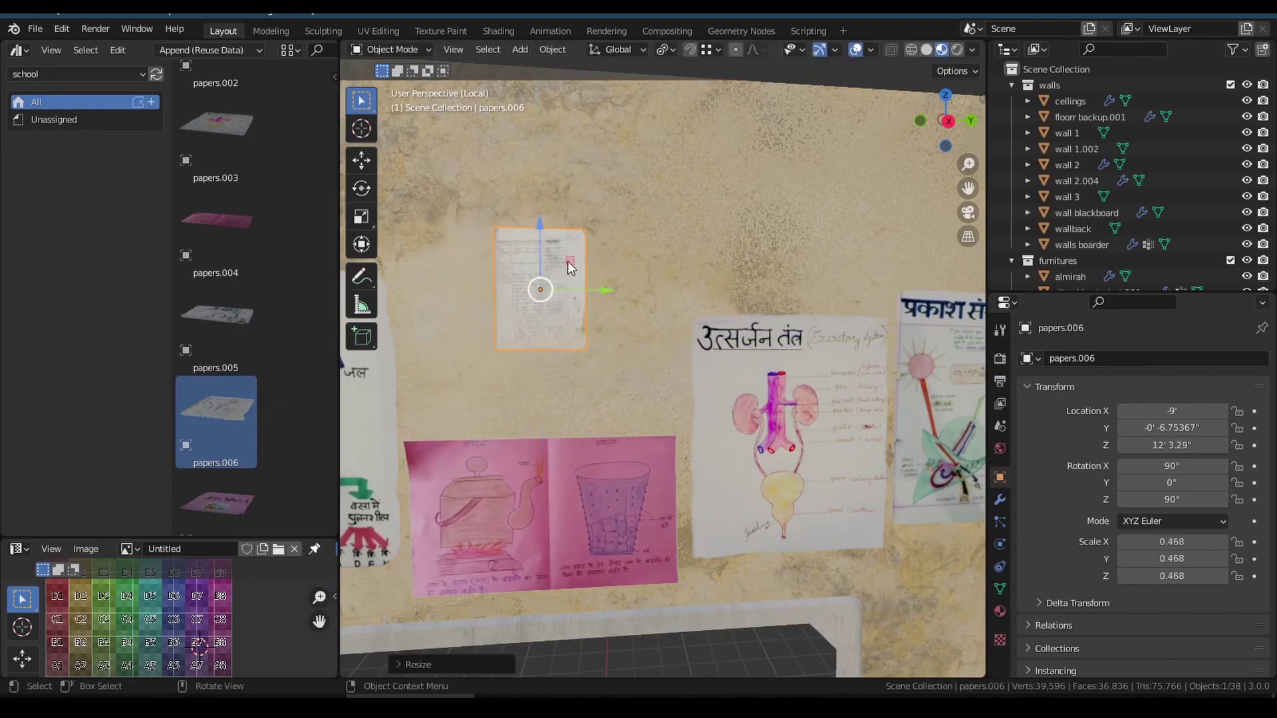
{"action": "key", "text": "g"}
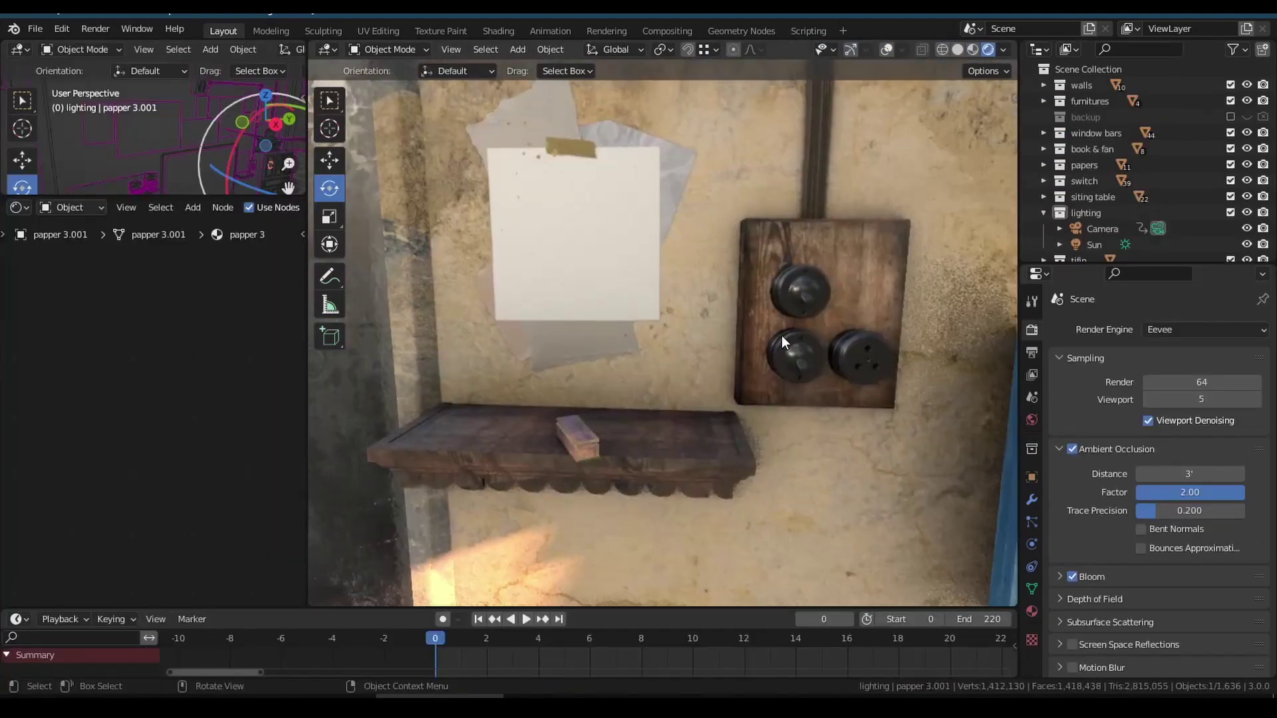
{"action": "middle_click_drag", "start_coordinate": [781, 335], "coordinate": [745, 403]}
{"action": "left_click", "coordinate": [748, 393]}
{"action": "scroll", "coordinate": [801, 400], "scroll_direction": "up", "scroll_amount": 1}
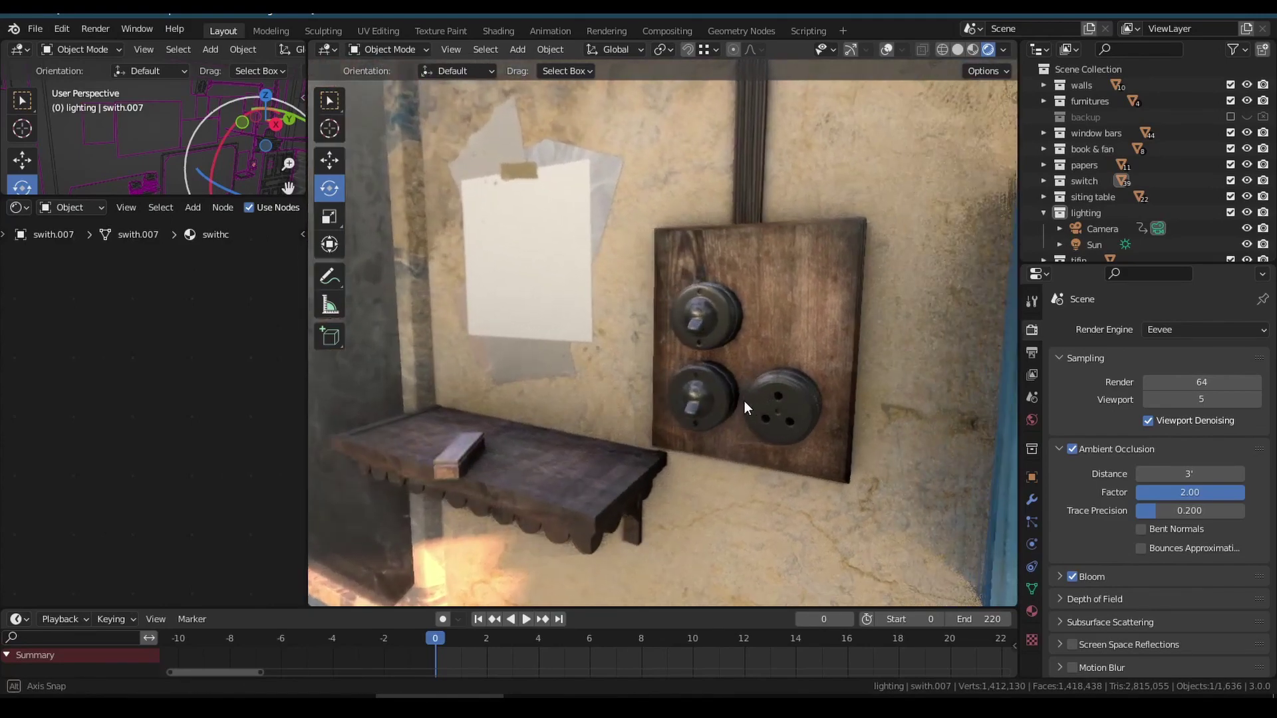
Switch the viewport to Rendered shading and orbit to view the ceiling fan from below
{"action": "key", "text": "z"}
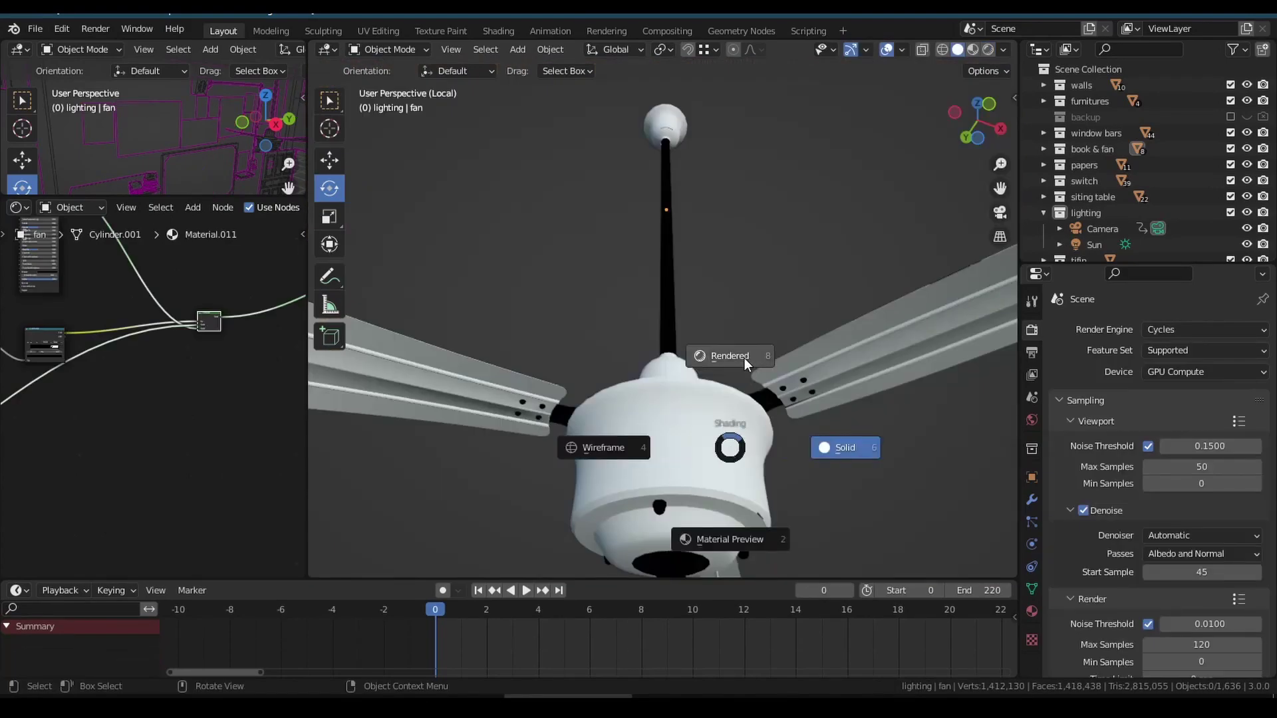
{"action": "left_click", "coordinate": [744, 358]}
{"action": "left_click", "coordinate": [984, 49]}
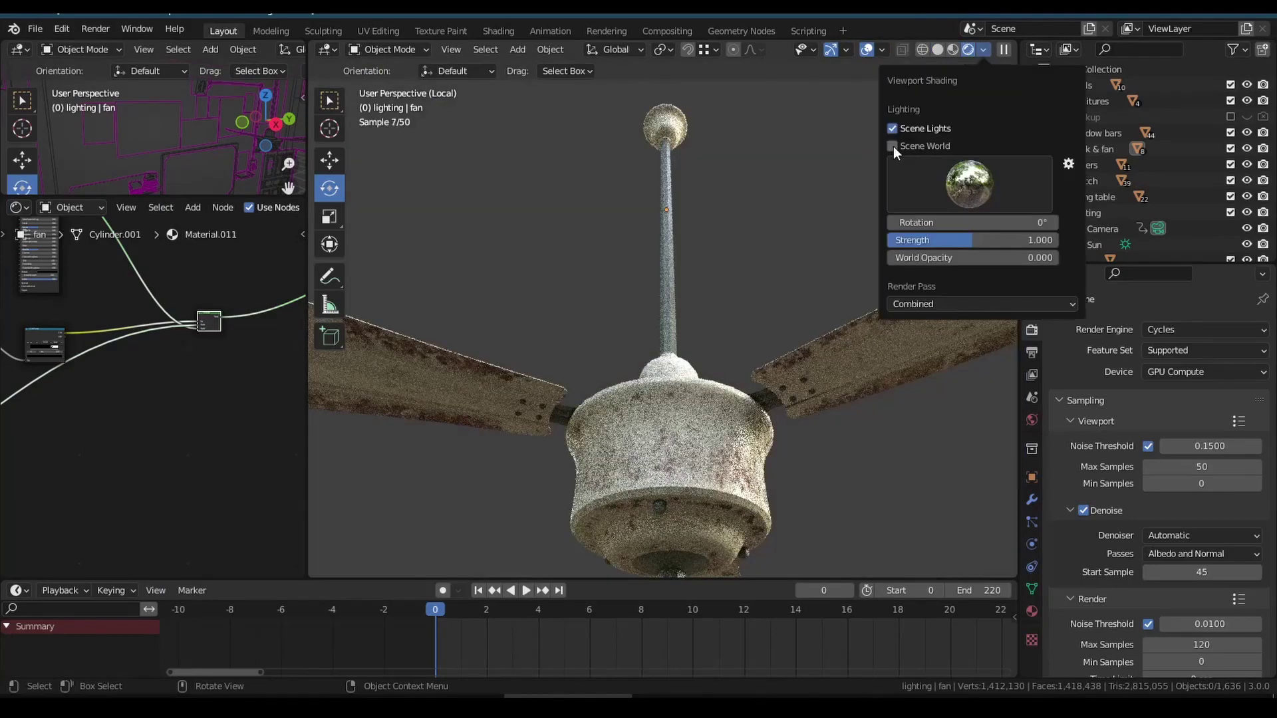
{"action": "mouse_move", "coordinate": [740, 296]}
{"action": "middle_mouse_down"}
{"action": "mouse_move", "coordinate": [740, 390]}
{"action": "mouse_move", "coordinate": [711, 418]}
{"action": "mouse_move", "coordinate": [712, 439]}
{"action": "mouse_move", "coordinate": [578, 420]}
{"action": "mouse_move", "coordinate": [844, 396]}
{"action": "middle_mouse_up"}
{"action": "scroll", "coordinate": [790, 440], "scroll_direction": "up", "scroll_amount": 4}
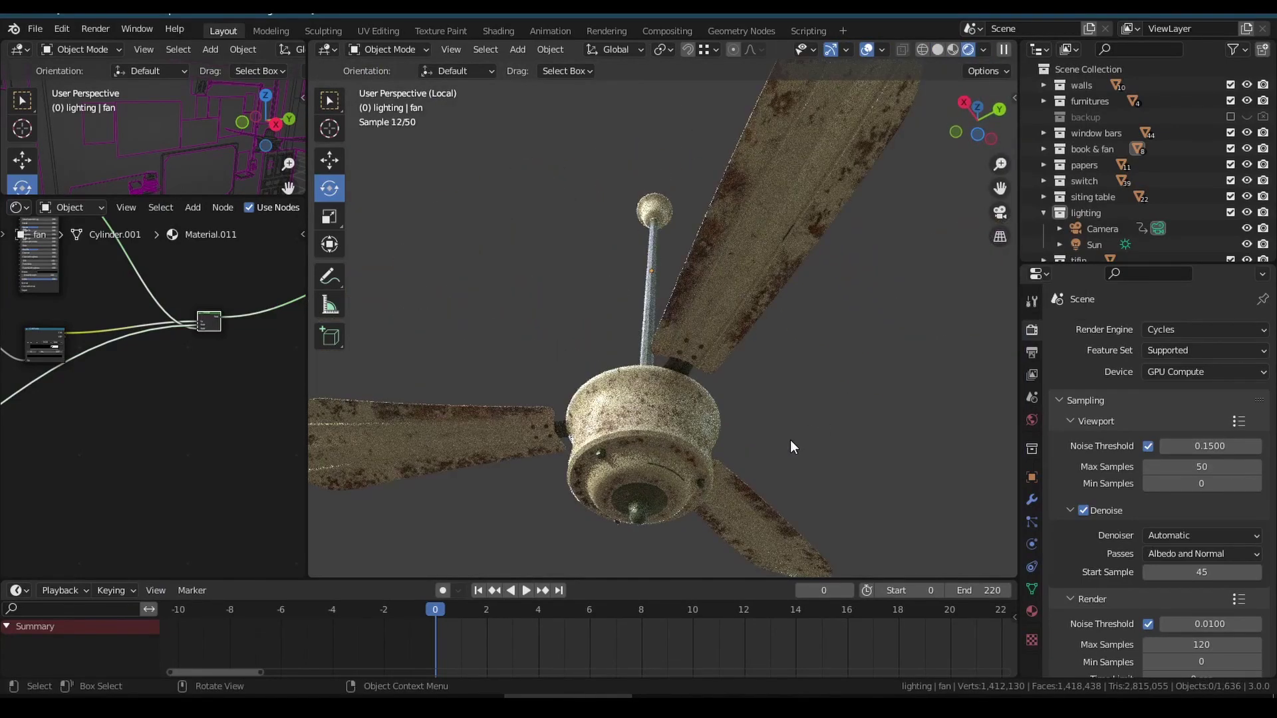
{"action": "scroll", "coordinate": [791, 440], "scroll_direction": "down", "scroll_amount": 3}
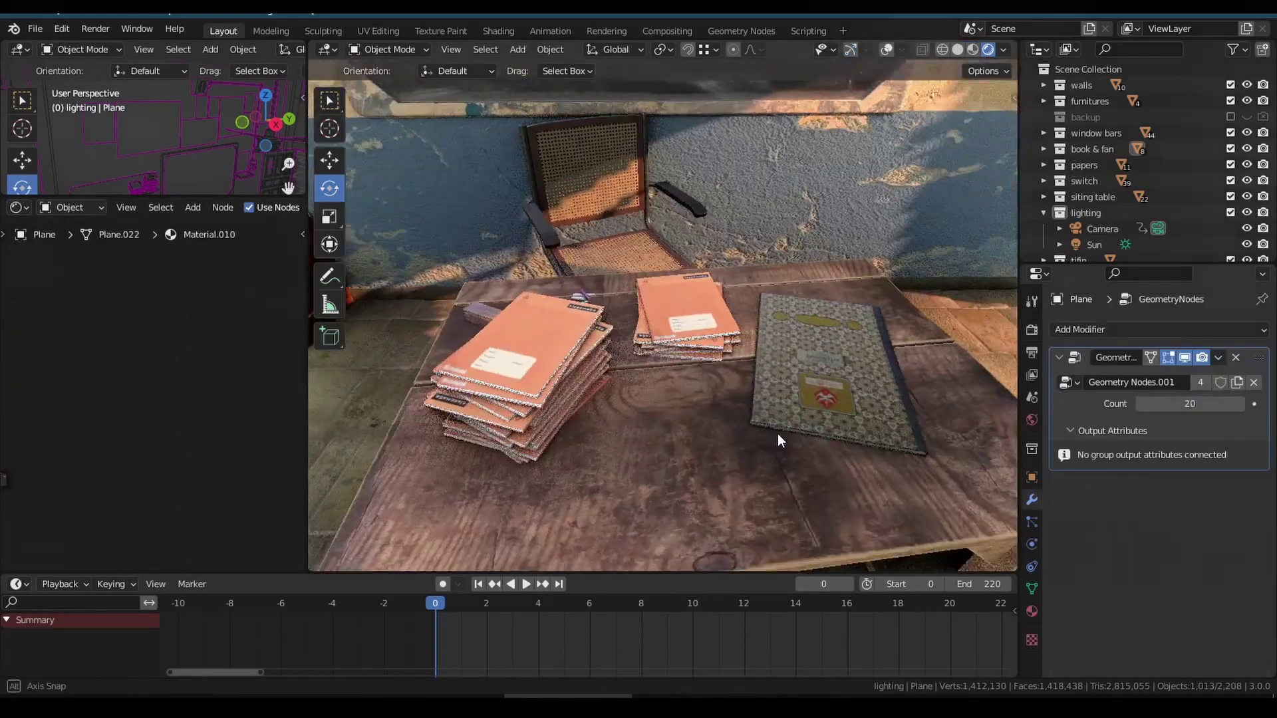
Set the geometry-nodes book Count to 20 to shorten the book stack on the table
{"action": "mouse_move", "coordinate": [777, 434]}
{"action": "middle_mouse_down"}
{"action": "mouse_move", "coordinate": [682, 449]}
{"action": "mouse_move", "coordinate": [656, 426]}
{"action": "mouse_move", "coordinate": [494, 426]}
{"action": "mouse_move", "coordinate": [865, 444]}
{"action": "mouse_move", "coordinate": [780, 436]}
{"action": "mouse_move", "coordinate": [841, 429]}
{"action": "mouse_move", "coordinate": [806, 362]}
{"action": "middle_mouse_up"}
{"action": "left_click_drag", "start_coordinate": [1190, 404], "coordinate": [1230, 404]}
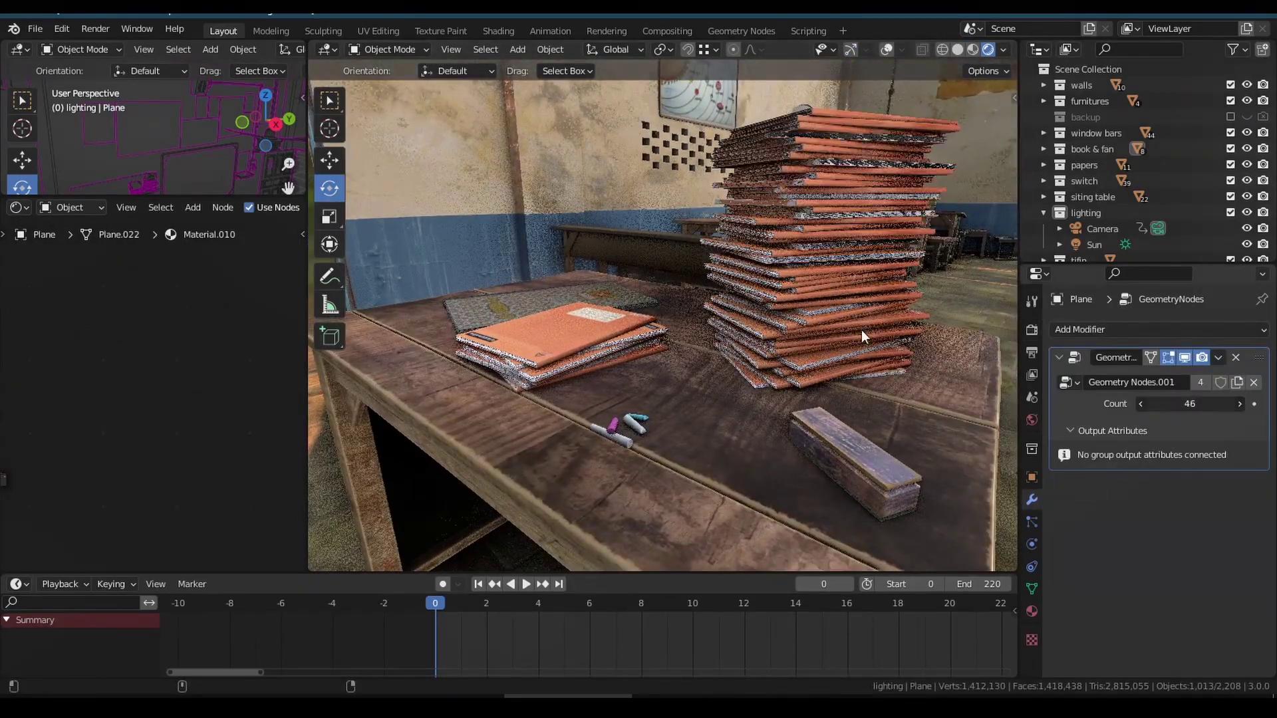
{"action": "middle_click_drag", "start_coordinate": [908, 412], "coordinate": [630, 403]}
{"action": "left_click_drag", "start_coordinate": [1190, 404], "coordinate": [1139, 404]}
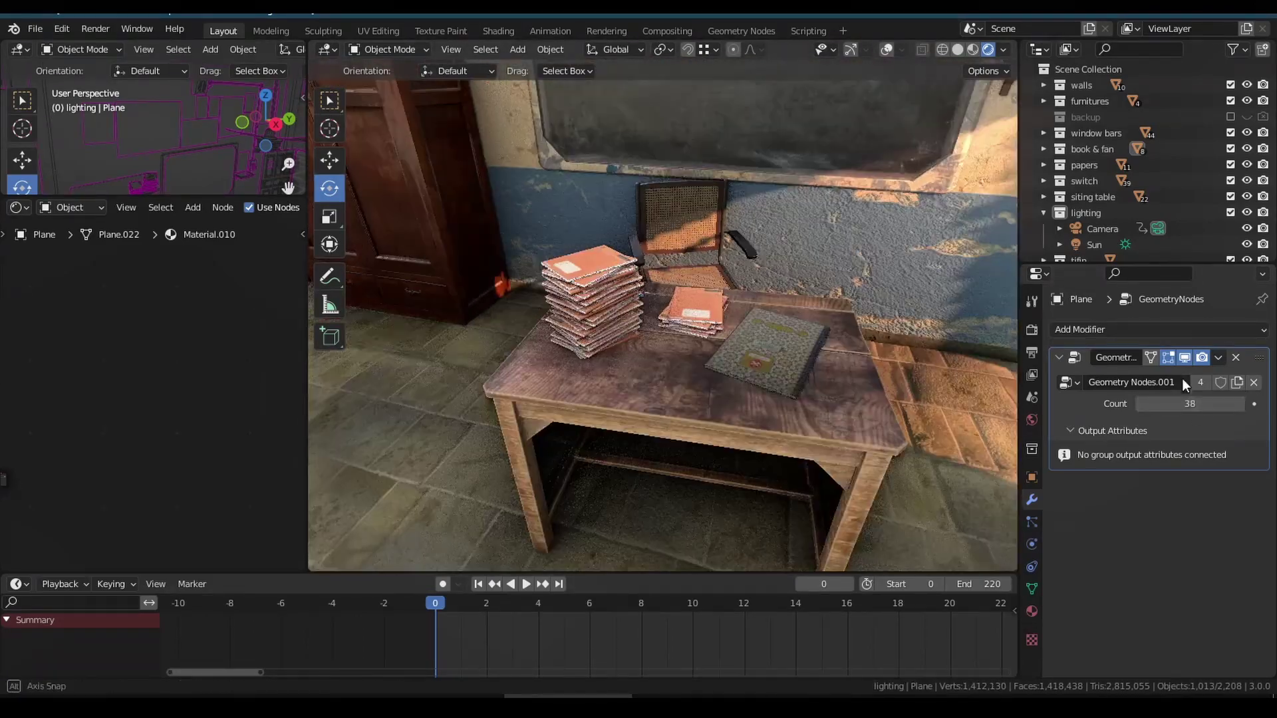
{"action": "left_click_drag", "start_coordinate": [1190, 404], "coordinate": [1171, 403]}
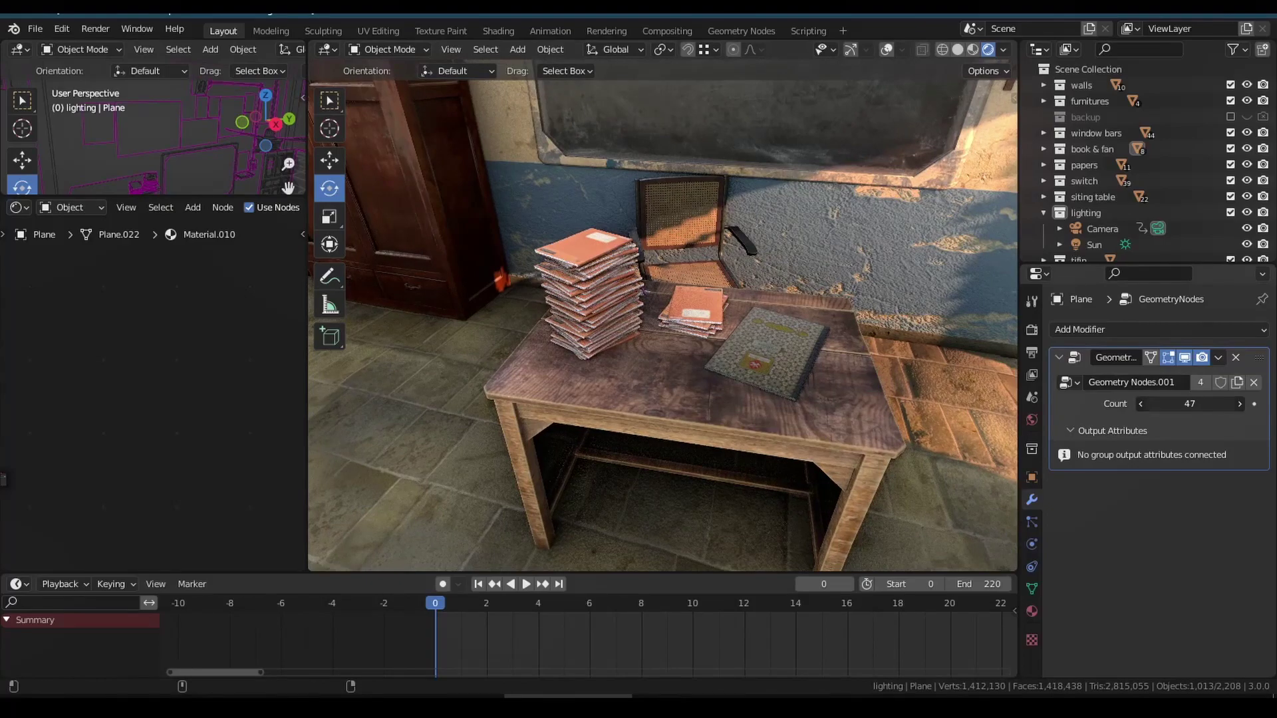
{"action": "middle_click_drag", "start_coordinate": [865, 359], "coordinate": [965, 400]}
{"action": "key", "text": "Return"}
{"action": "middle_click_drag", "start_coordinate": [865, 399], "coordinate": [794, 450]}
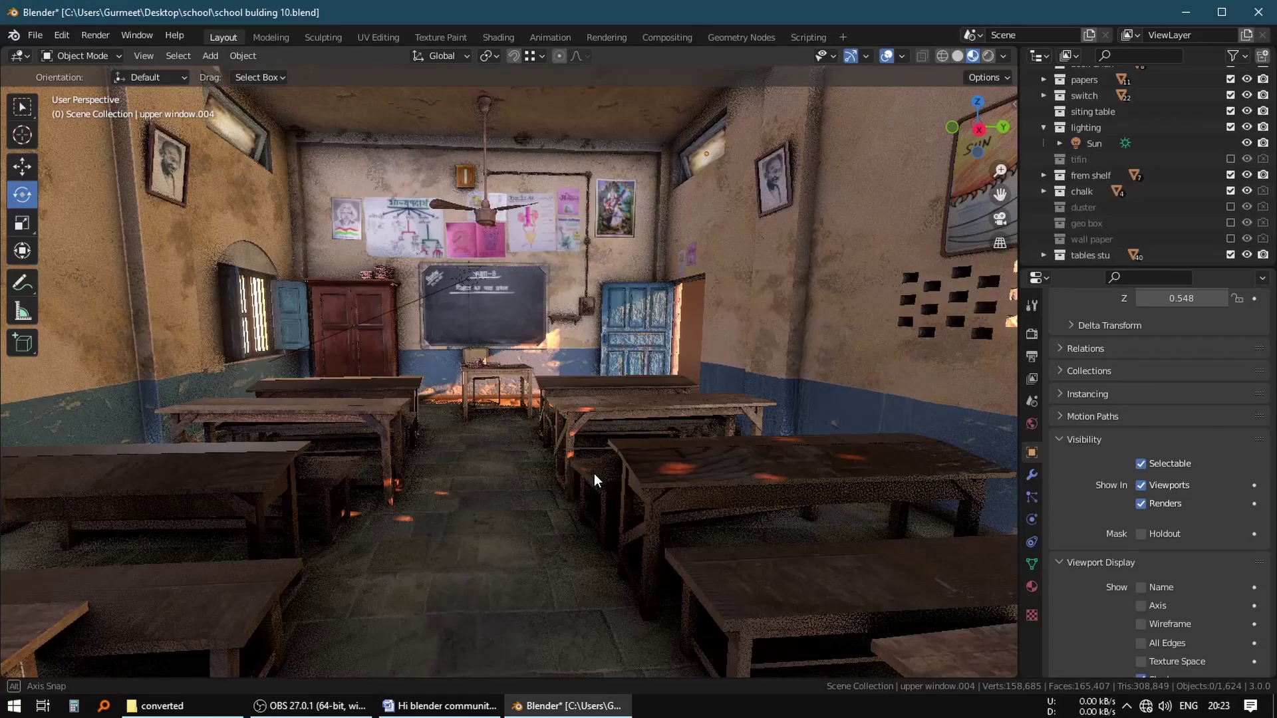
Walk toward the blackboard, confirm the sun's new rotation, and view its Light and World settings
{"action": "middle_click_drag", "start_coordinate": [593, 474], "coordinate": [624, 472]}
{"action": "key", "text": "w"}
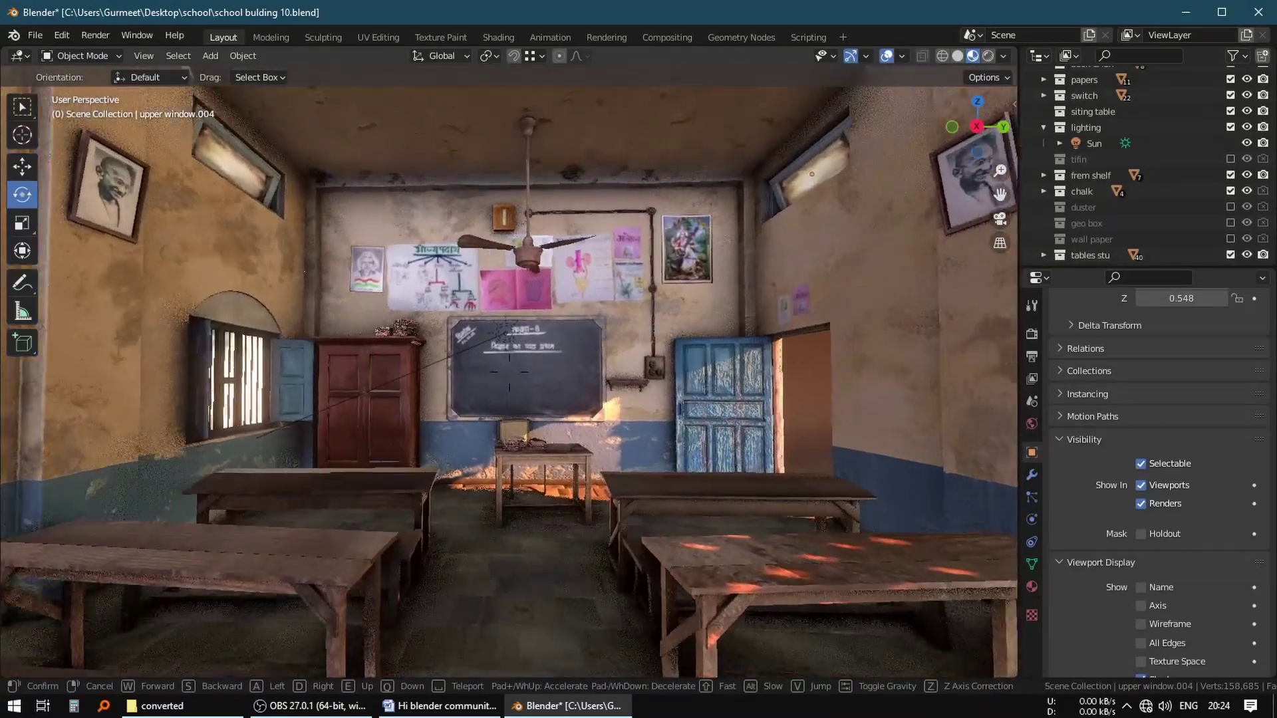
{"action": "key", "text": "w"}
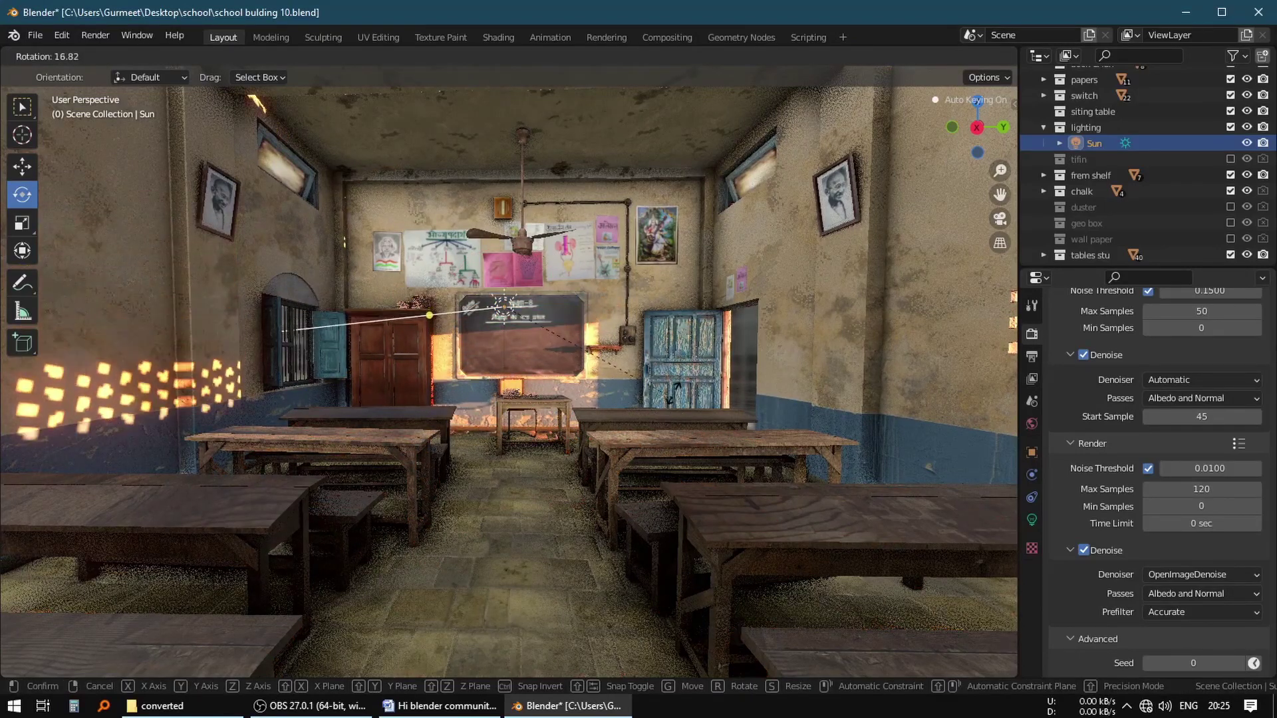
{"action": "key", "text": "Return"}
{"action": "left_click", "coordinate": [1031, 520]}
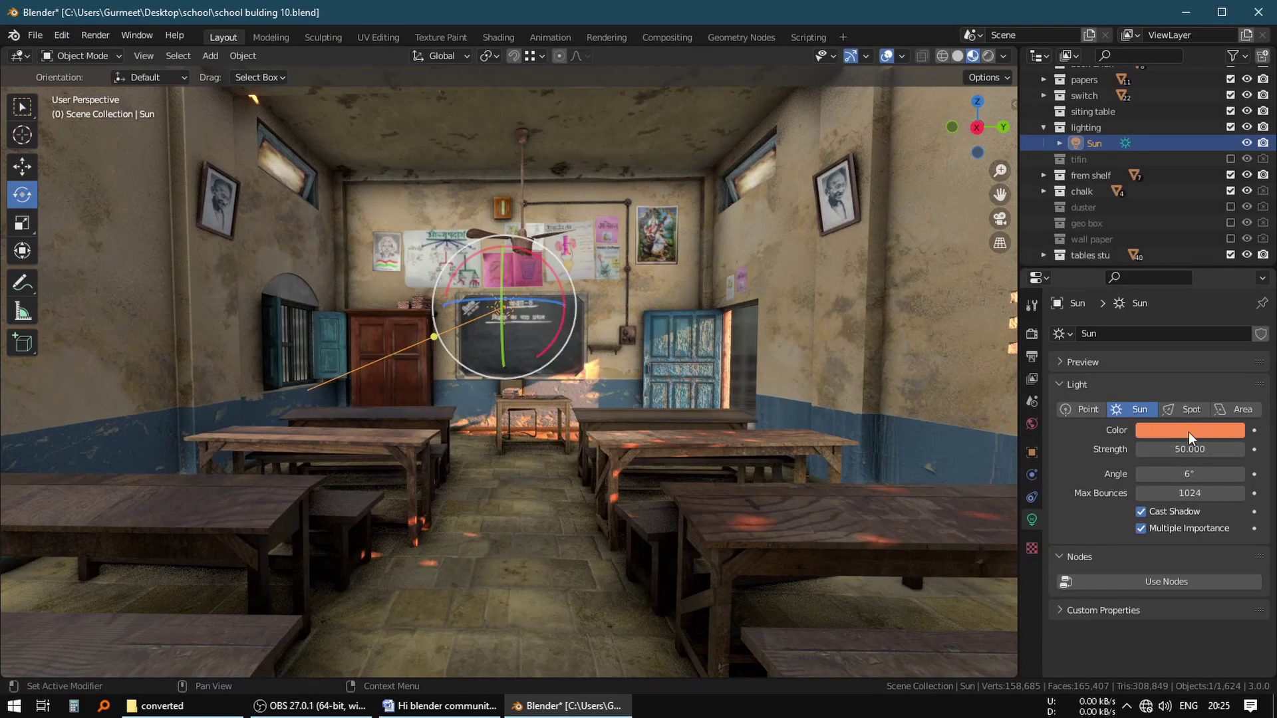
{"action": "left_click", "coordinate": [1031, 423]}
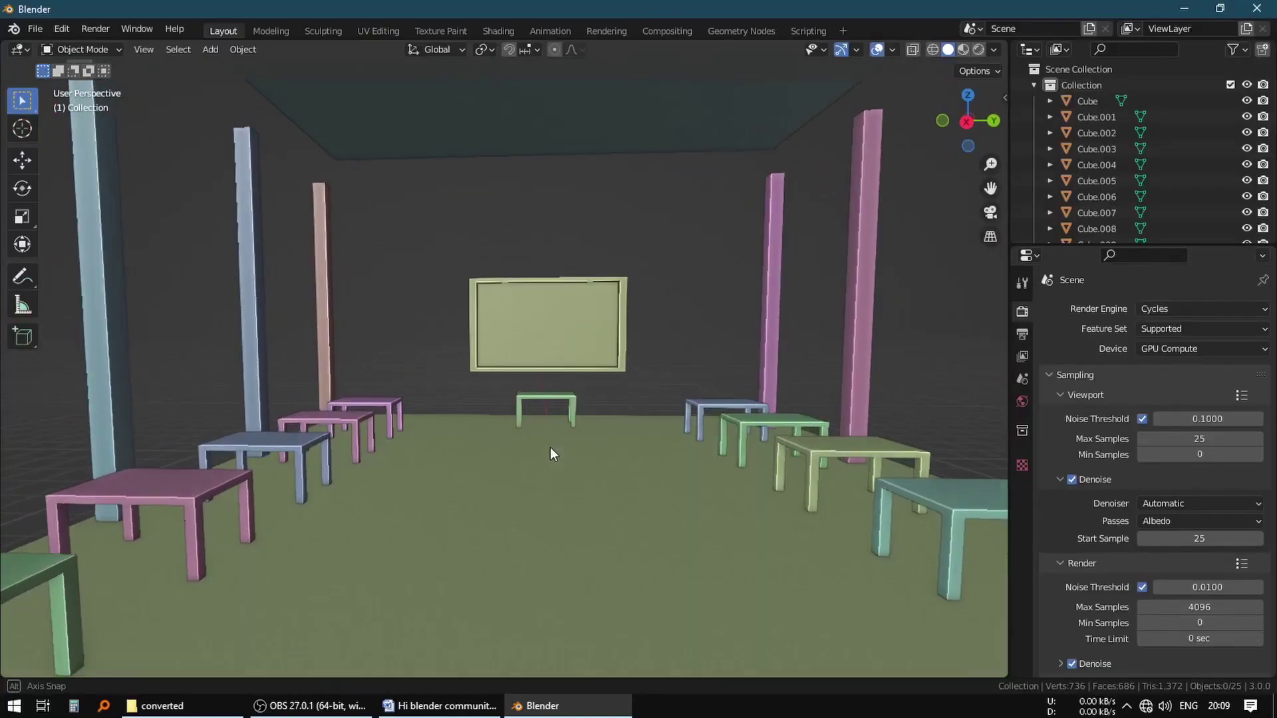
Add a camera and raise it along the Z axis
{"action": "key", "text": "shift+a"}
{"action": "left_click", "coordinate": [518, 605]}
{"action": "key", "text": "g"}
{"action": "key", "text": "z"}
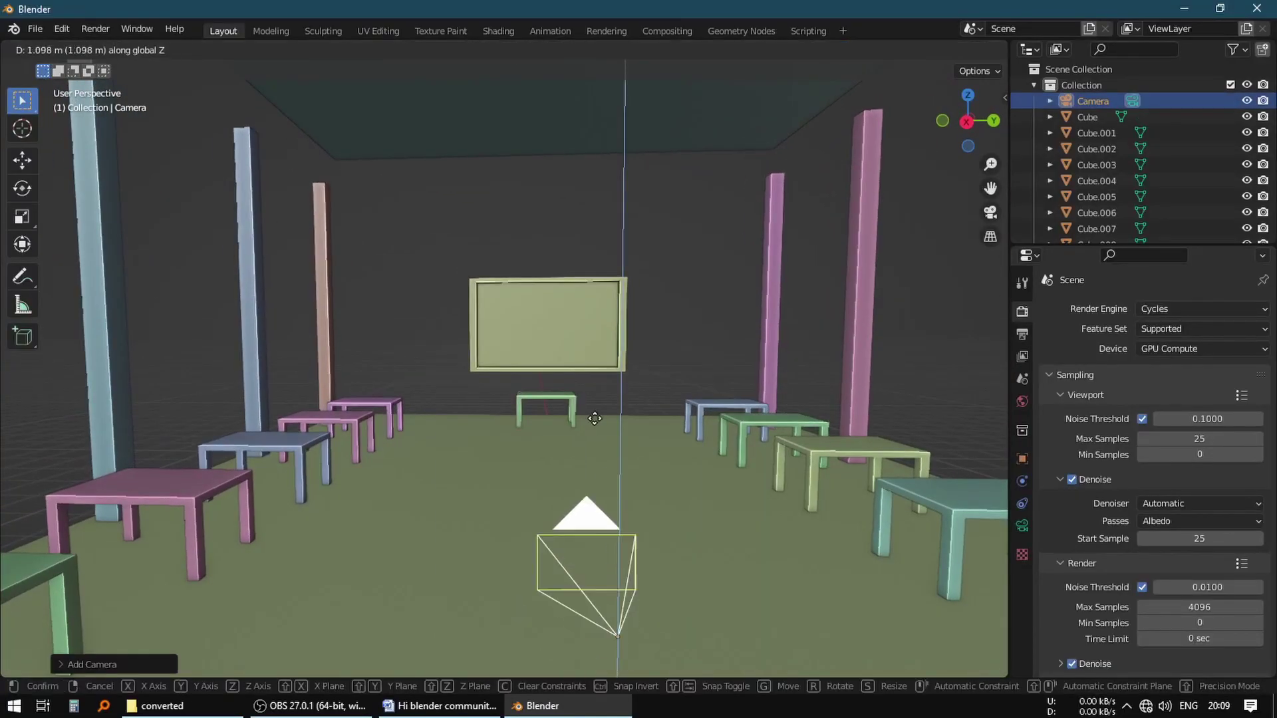
Set the camera lens type to Panoramic with Equirectangular panorama type
{"action": "left_click", "coordinate": [1021, 525]}
{"action": "left_click", "coordinate": [1183, 363]}
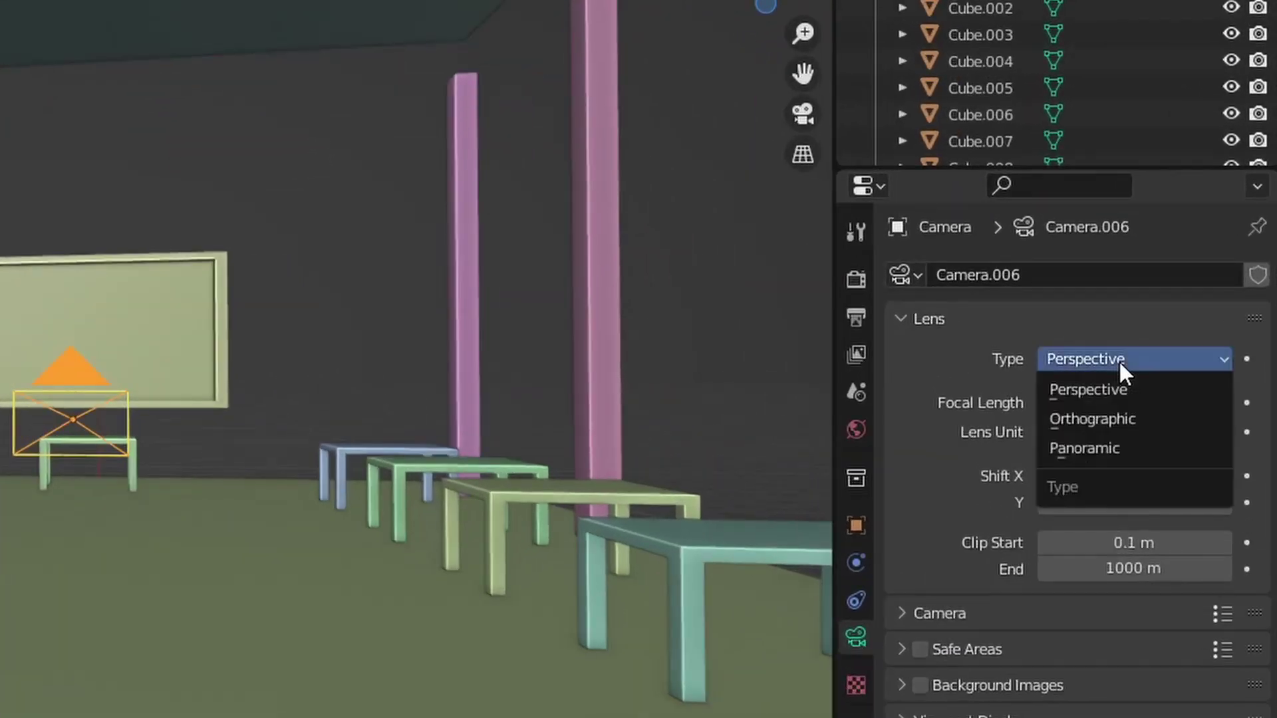
{"action": "left_click", "coordinate": [1125, 447]}
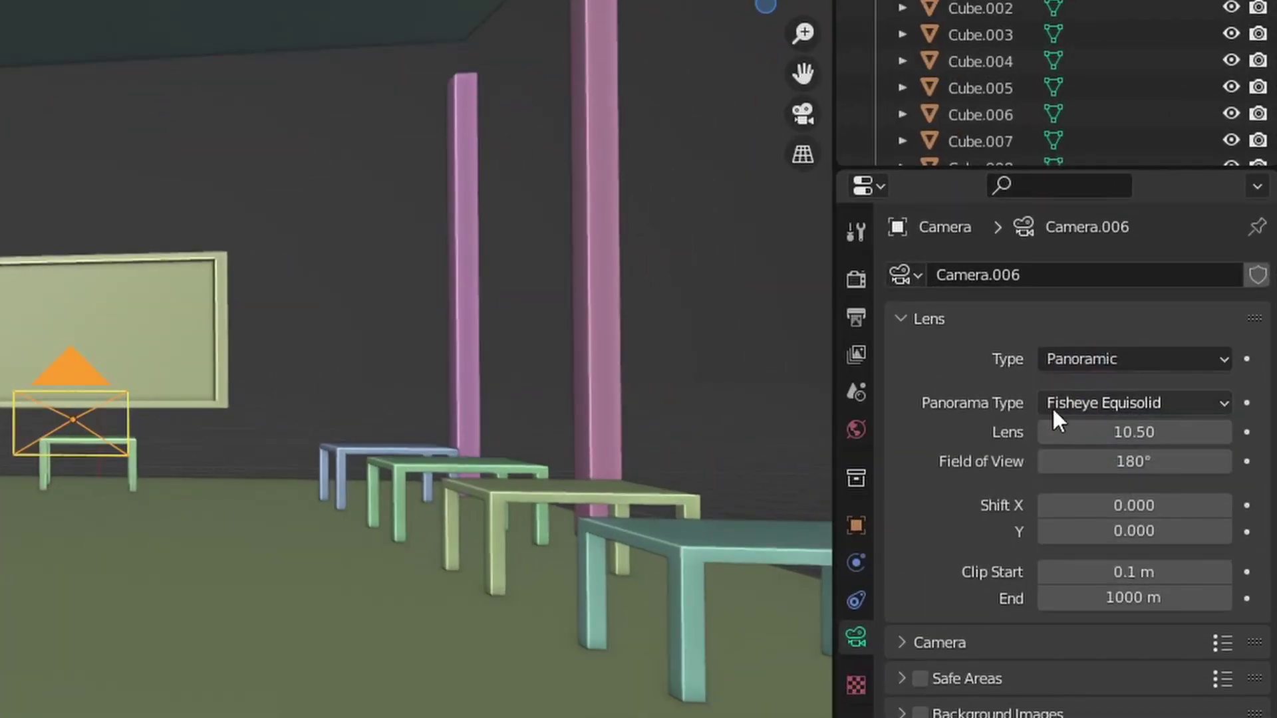
{"action": "left_click", "coordinate": [1108, 402]}
{"action": "left_click", "coordinate": [1138, 431]}
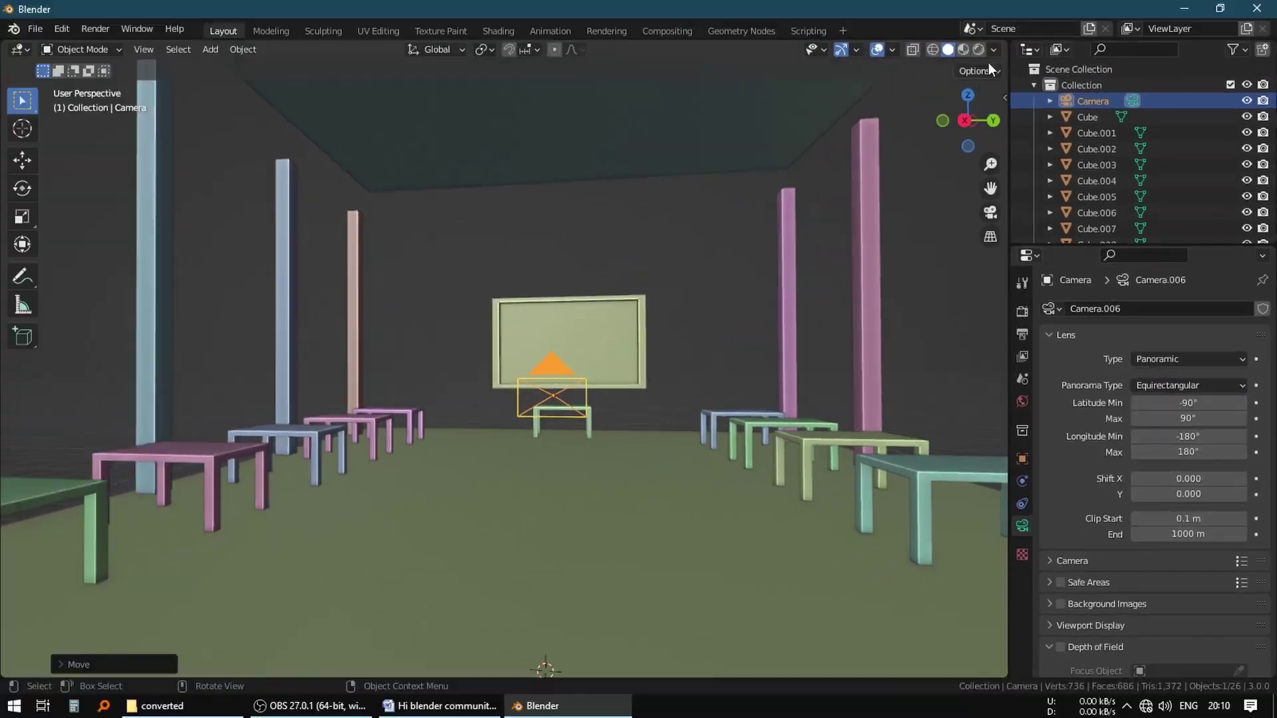
Switch to Rendered shading and look through the panoramic camera with its frame fitted
{"action": "left_click", "coordinate": [943, 12]}
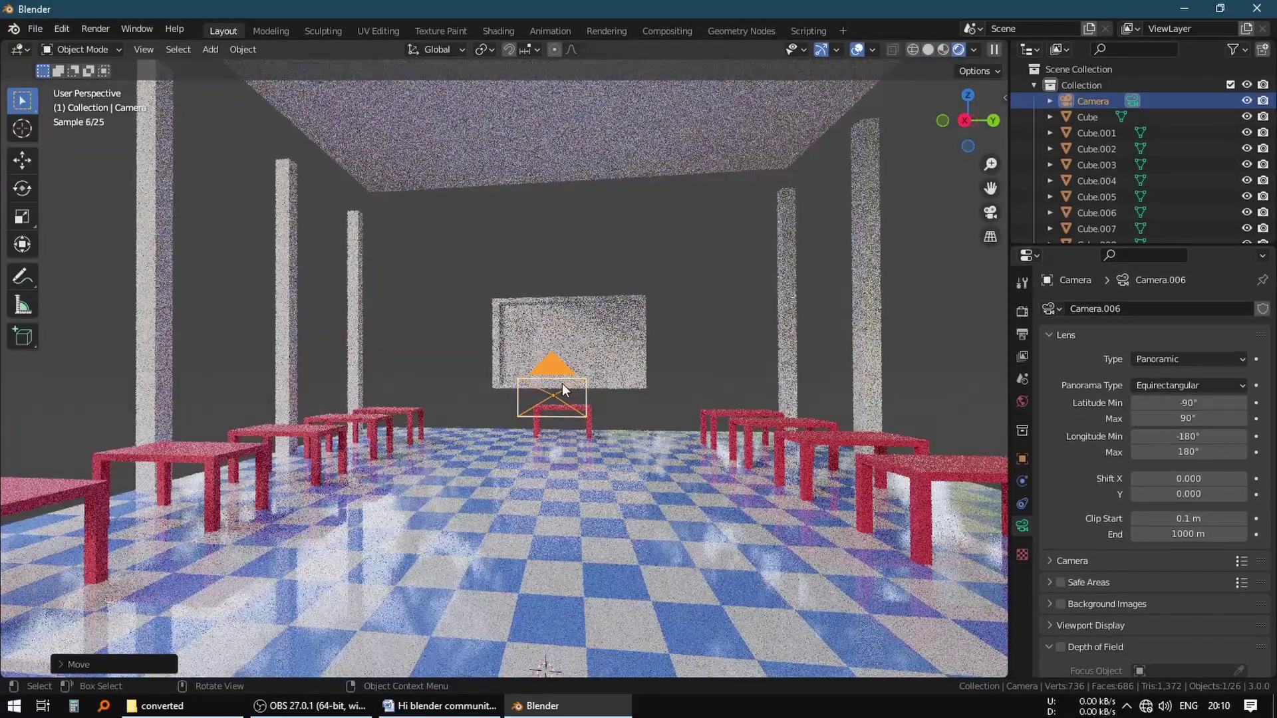
{"action": "key", "text": "KP_0"}
{"action": "key", "text": "Home"}
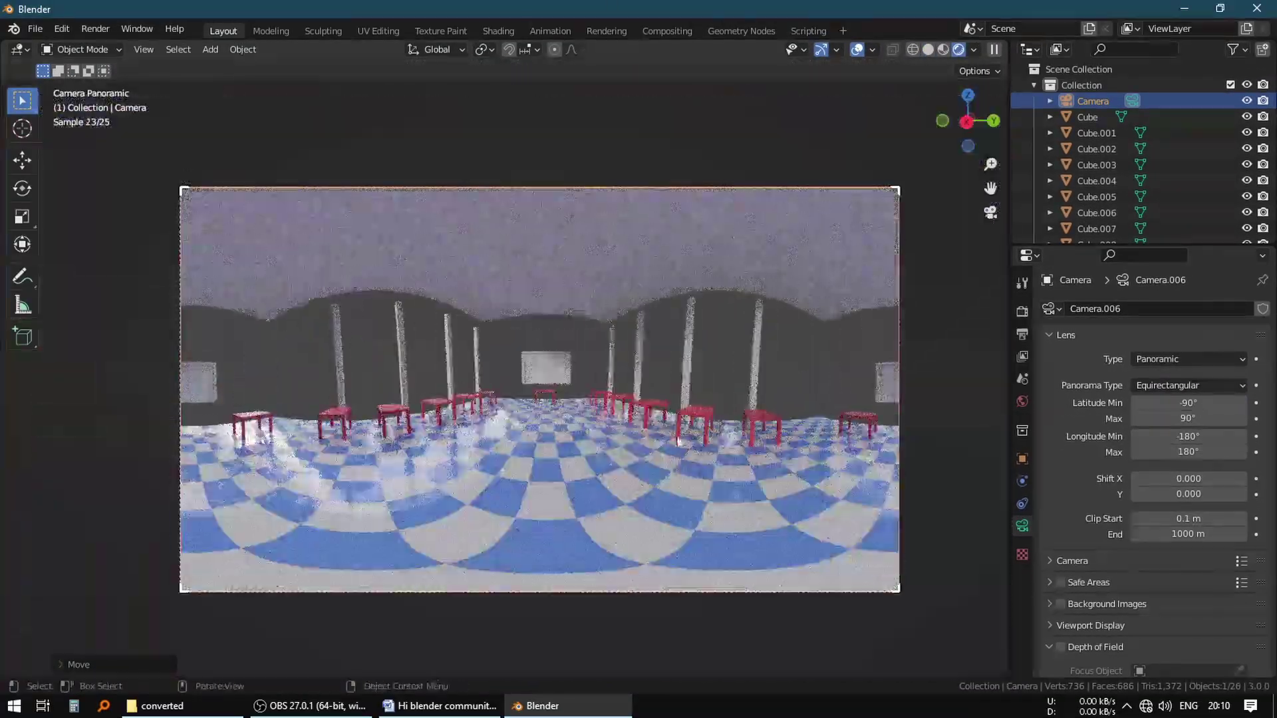